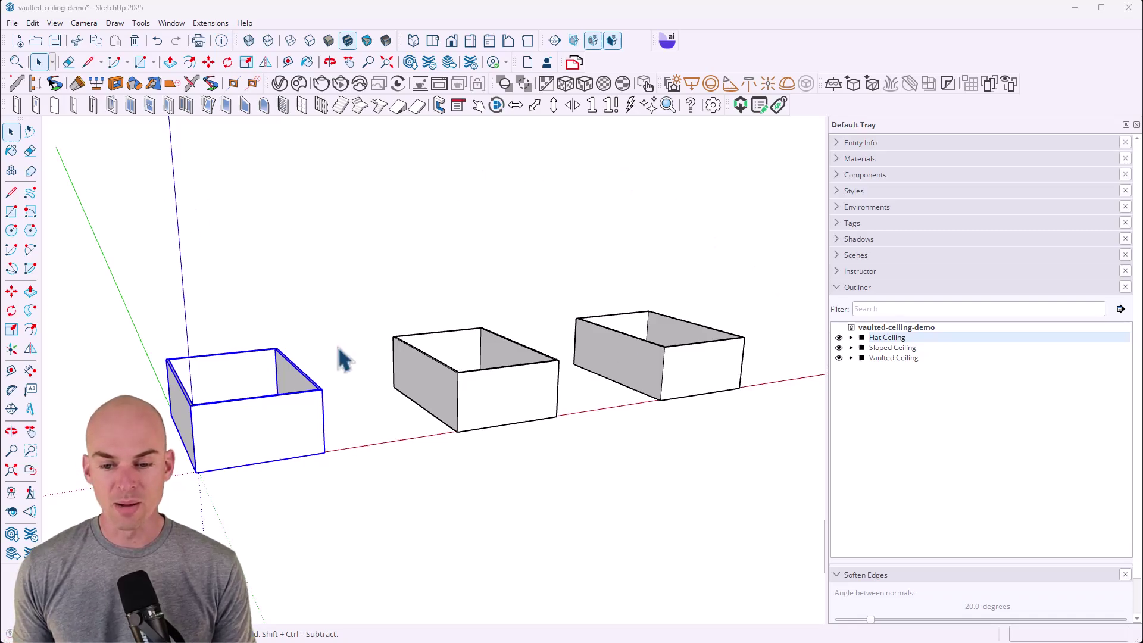
- Inspect the three room groups and select the Flat Ceiling room
middle_drag(497, 266, 369, 357)
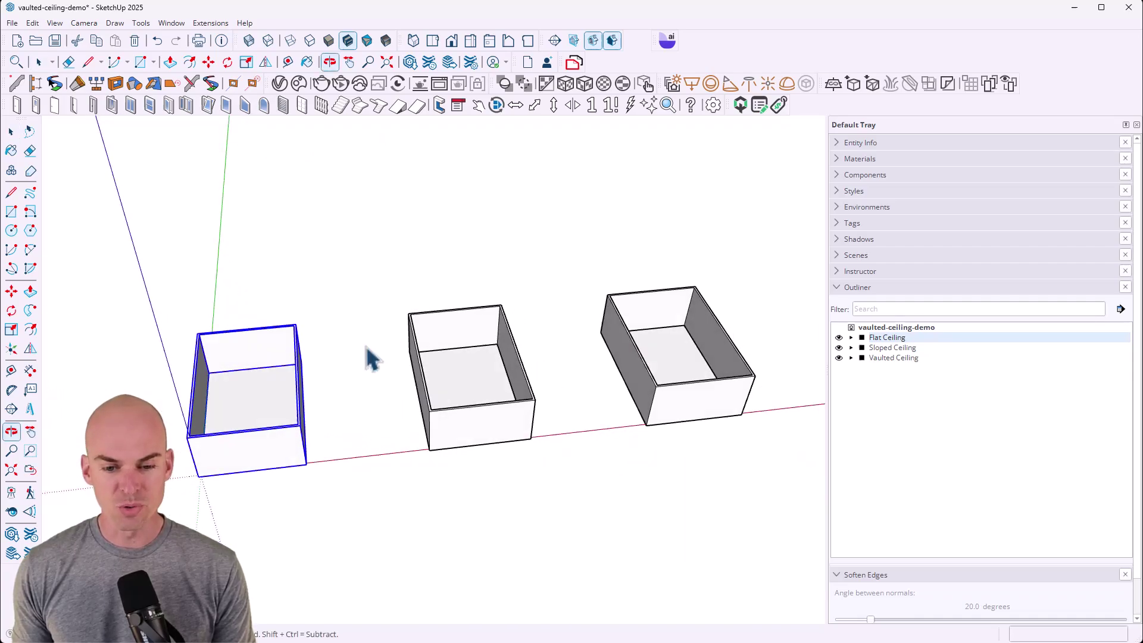
middle_drag(287, 445, 293, 324)
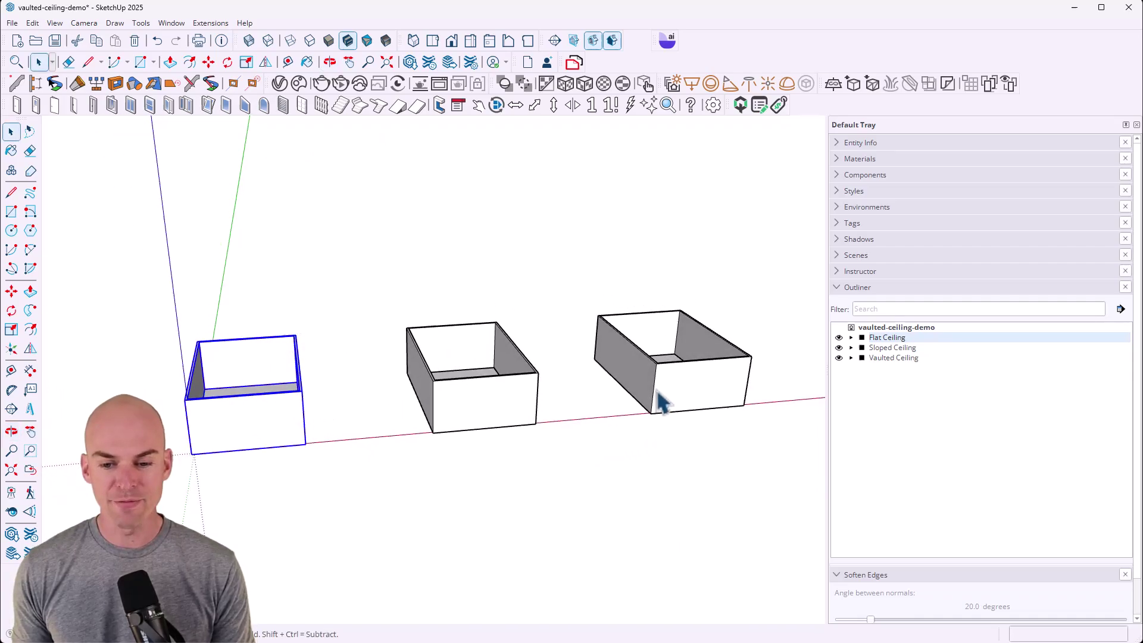
scroll(518, 357, up, 3)
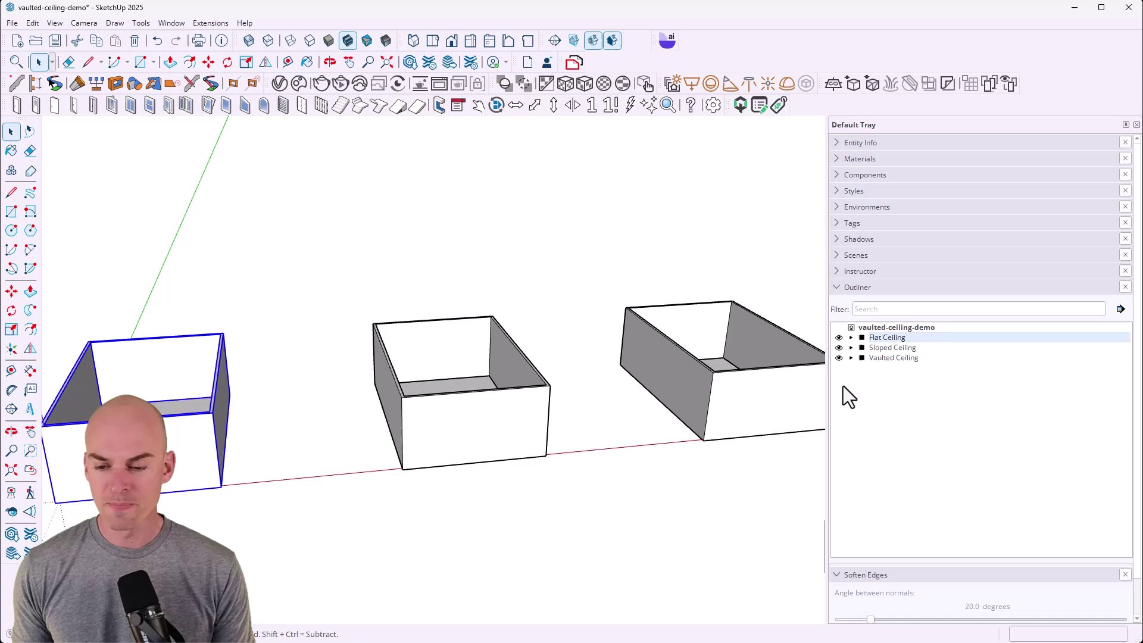
shift+middle_drag(585, 369, 703, 337)
click(908, 349)
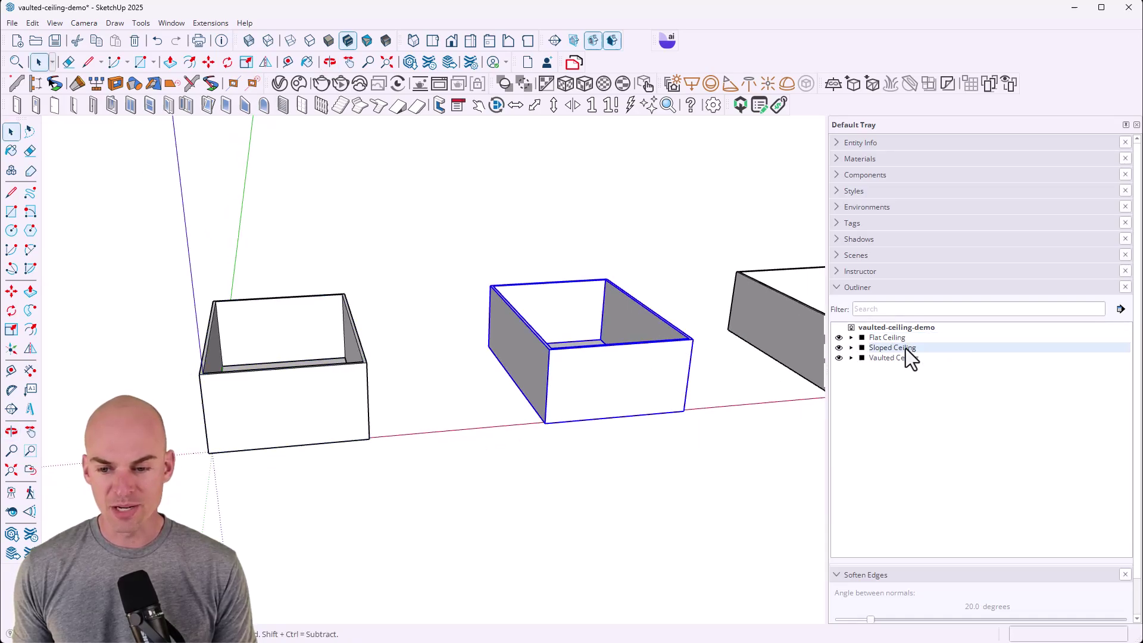
middle_drag(589, 344, 398, 337)
click(488, 369)
click(428, 345)
scroll(429, 343, up, 3)
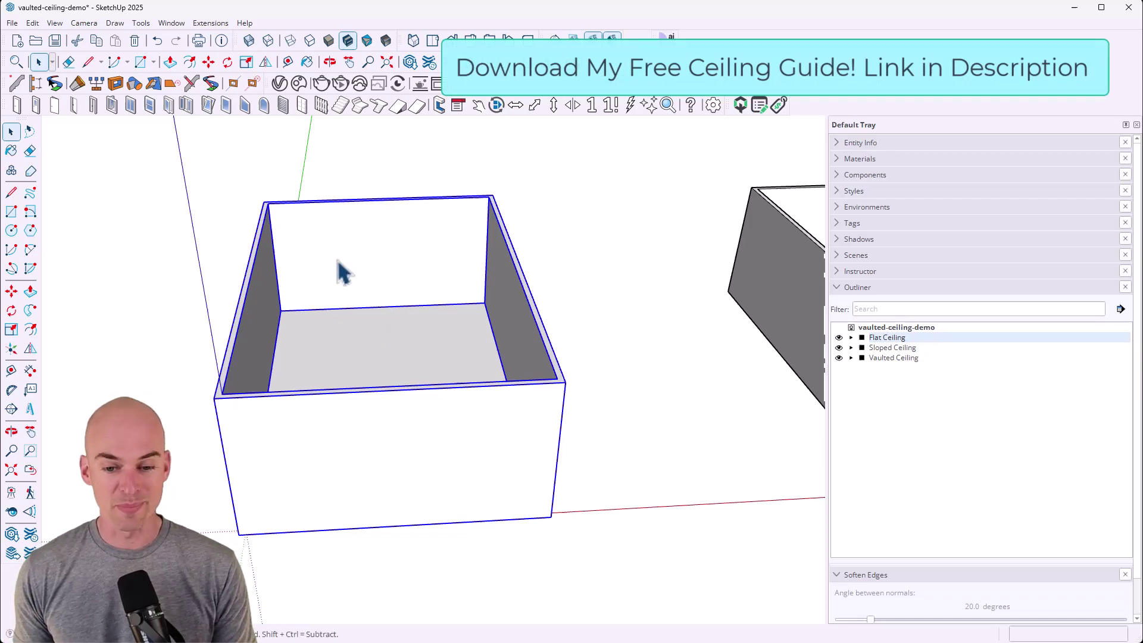
- Inside the Flat Ceiling group, draw a rectangle across the wall tops, then undo it
double_click(489, 290)
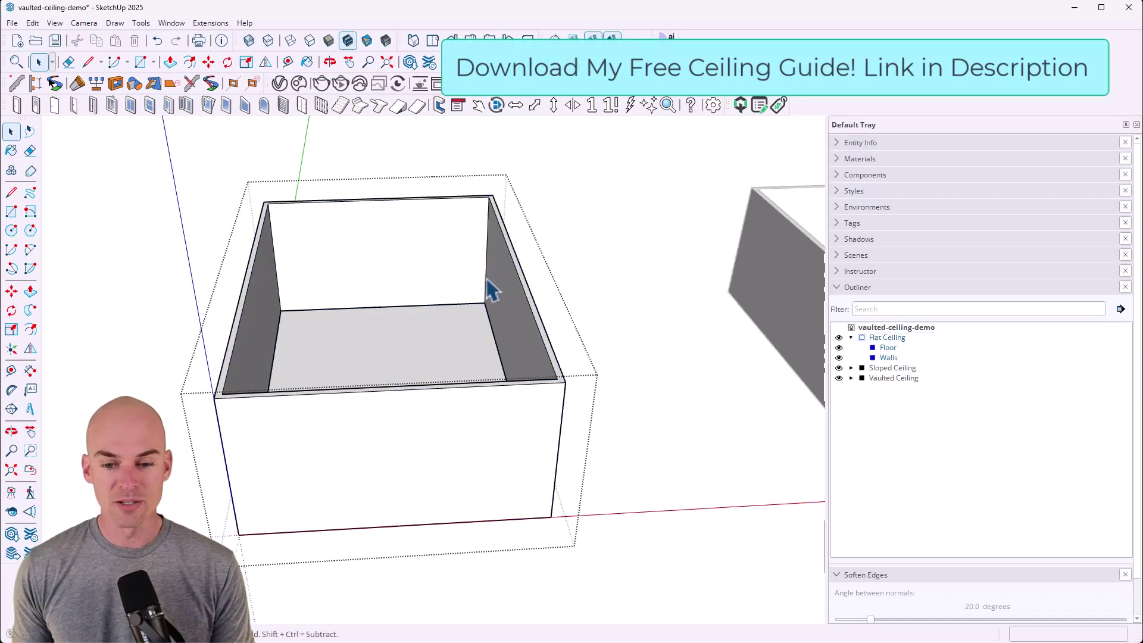
key(r)
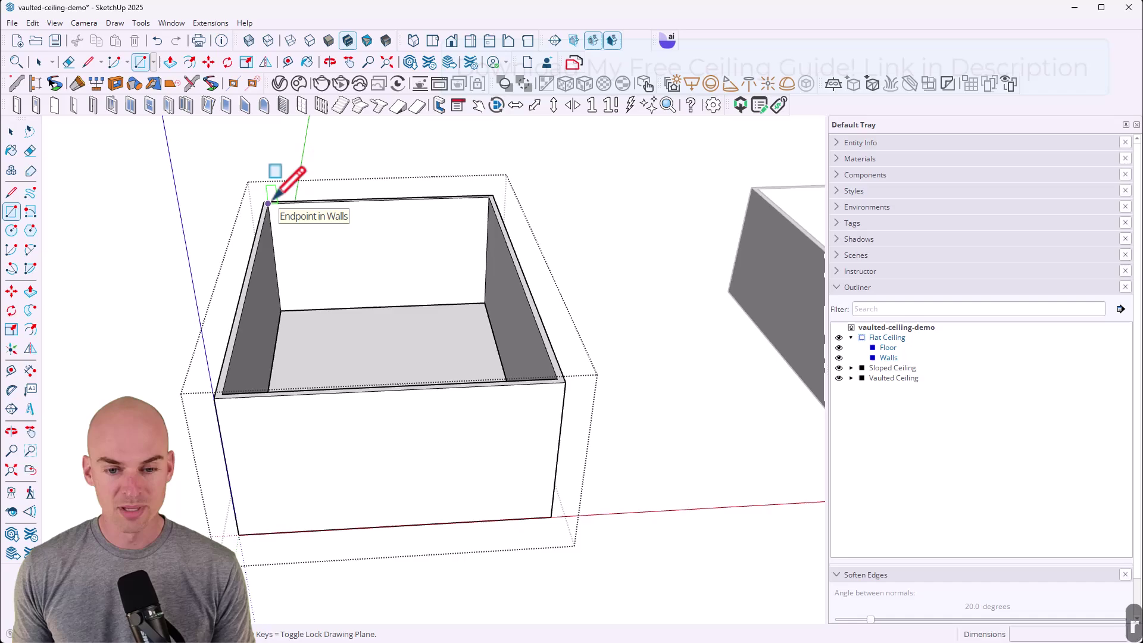
click(268, 204)
click(558, 378)
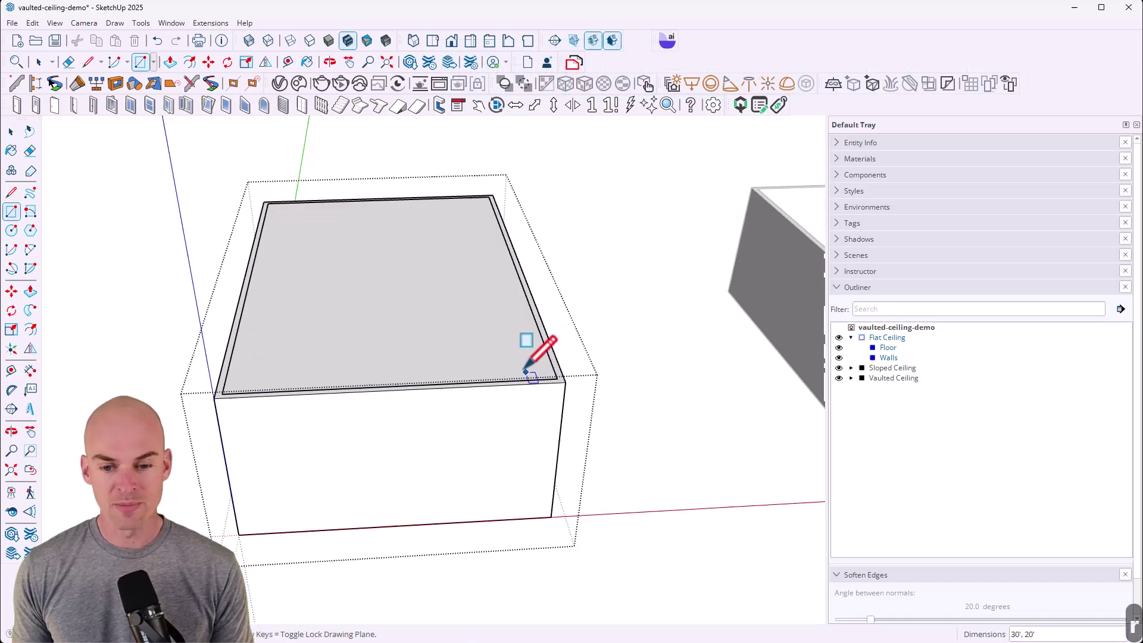
key(space)
key(ctrl+z)
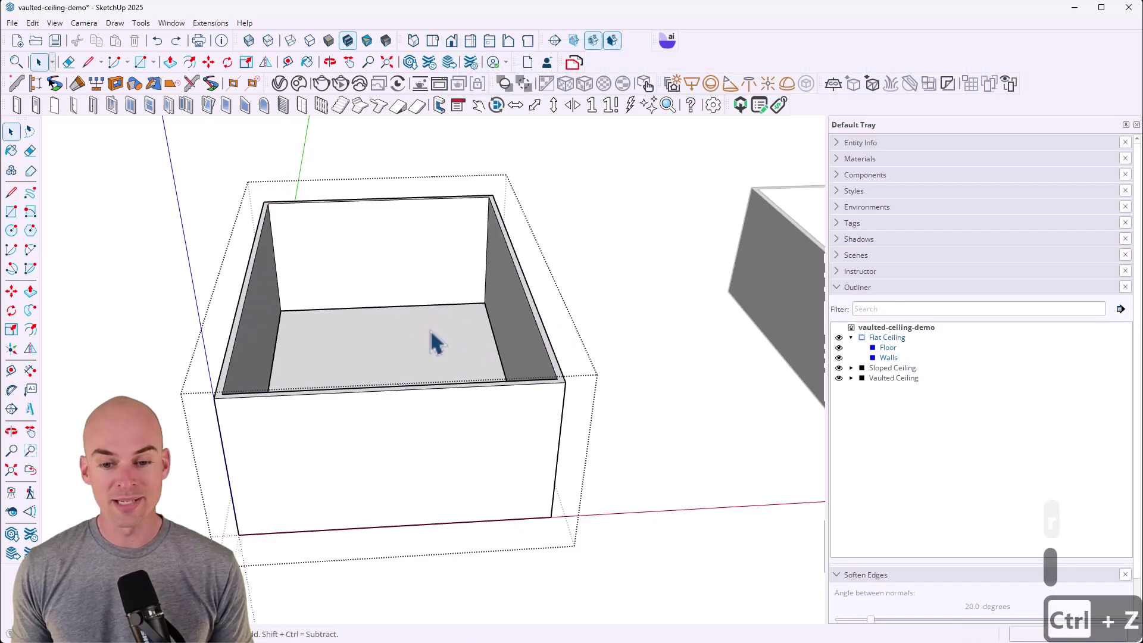
- Copy the Floor group straight up onto the wall tops
click(437, 342)
middle_drag(379, 340, 405, 342)
key(m)
click(470, 301)
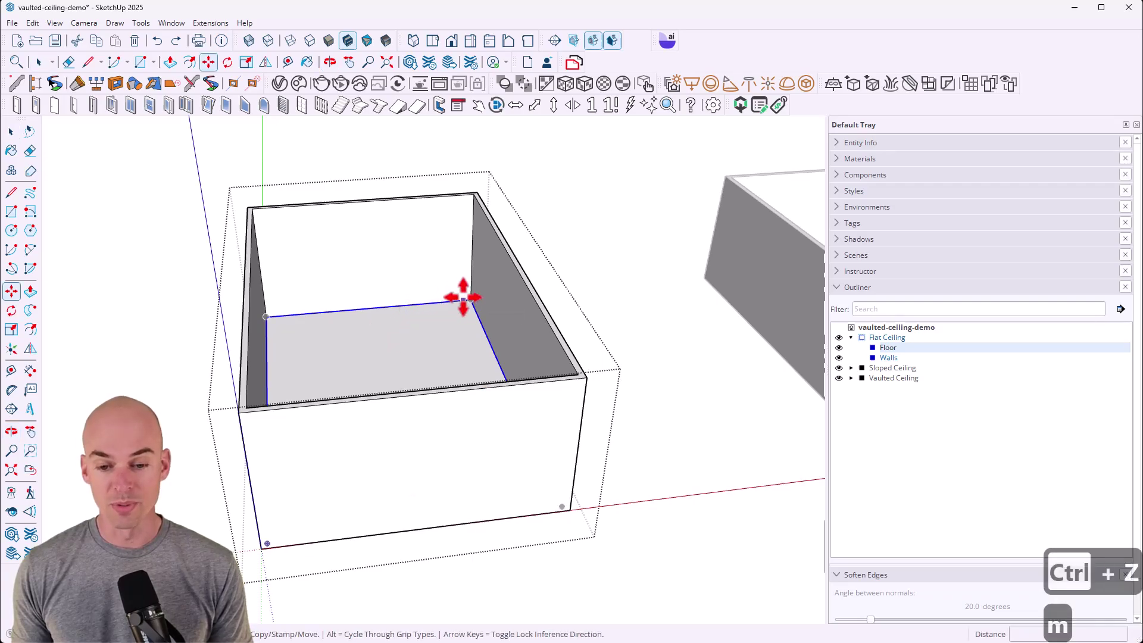
key(ctrl)
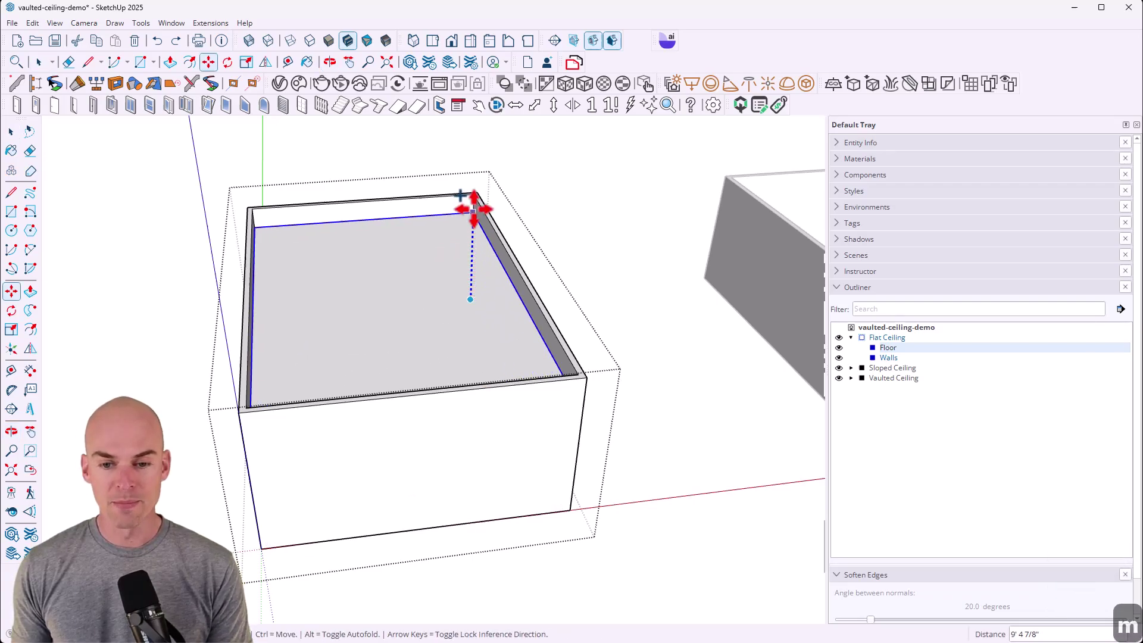
click(472, 212)
key(space)
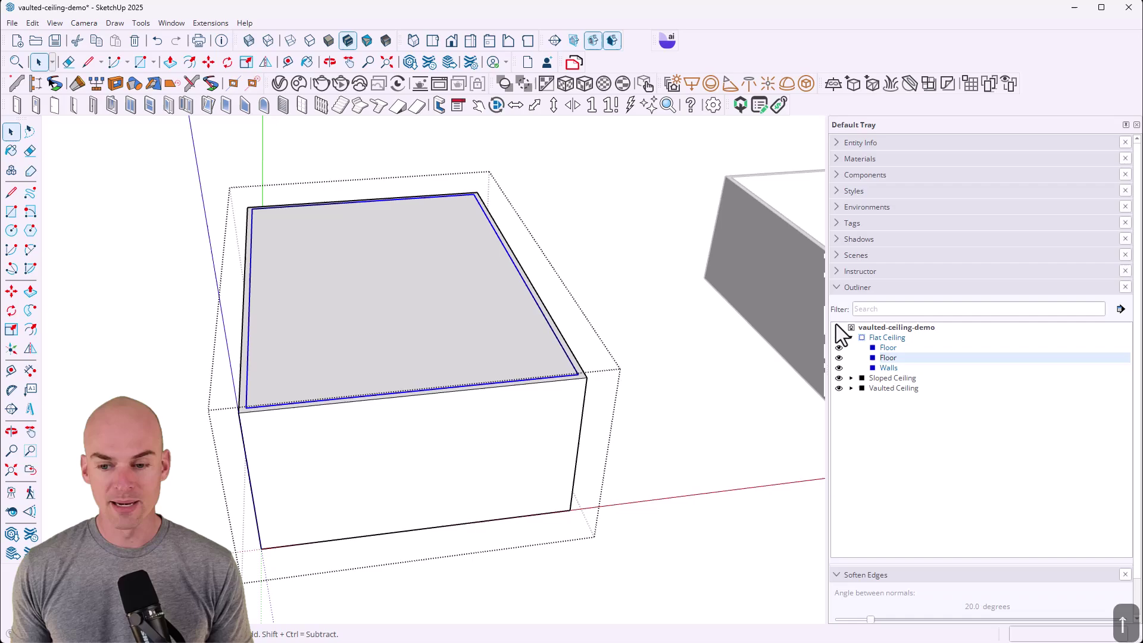
- Rename the copied Floor group to 'Ceiling' in the Outliner
right_click(942, 358)
click(970, 352)
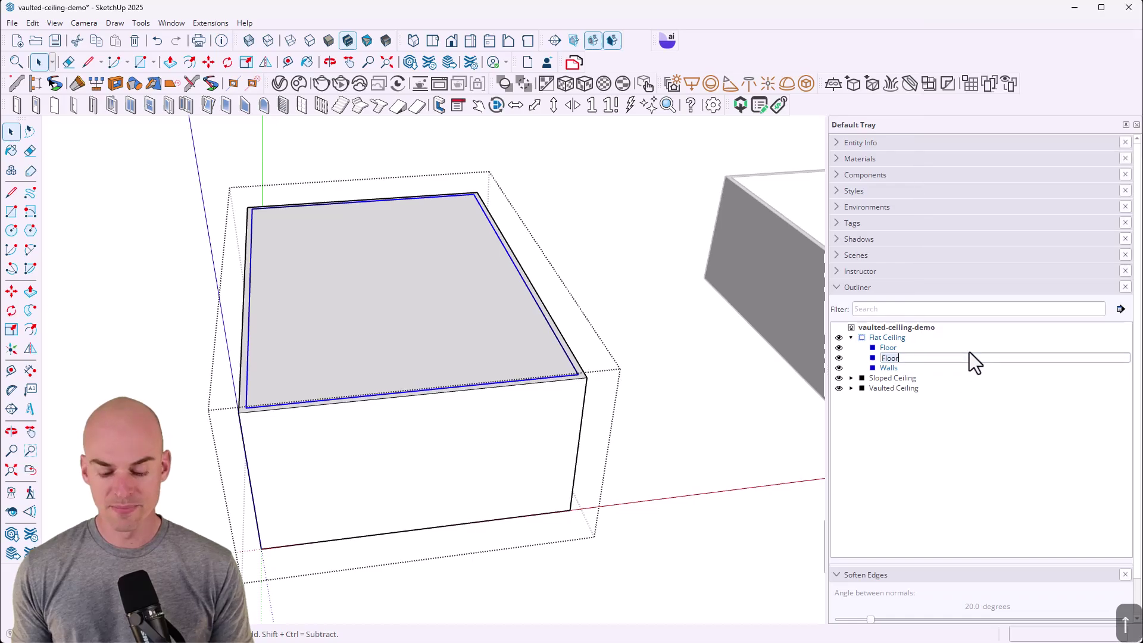
text(Ceiling)
key(Return)
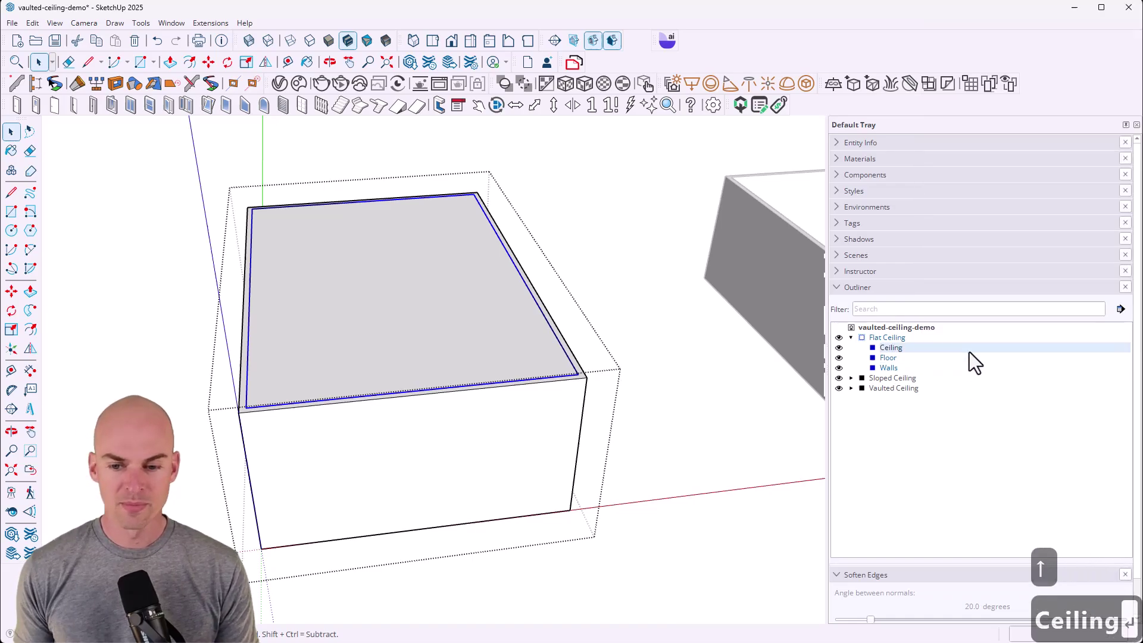
- Reverse the Ceiling's top face, then close the Ceiling and Flat Ceiling groups
double_click(355, 313)
click(355, 312)
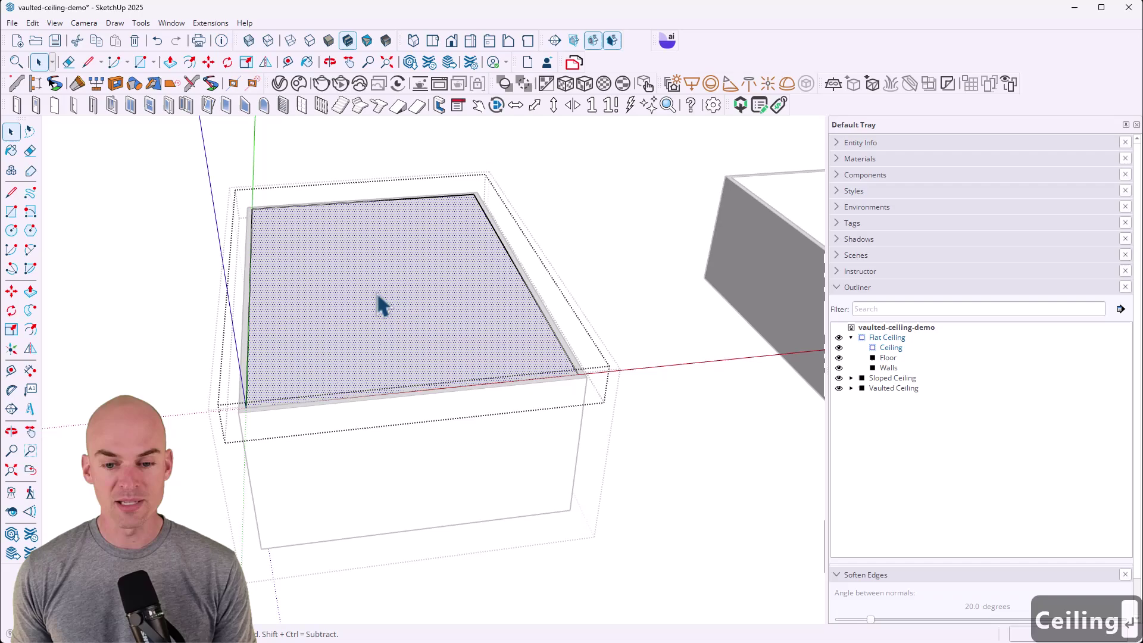
right_click(381, 304)
click(448, 448)
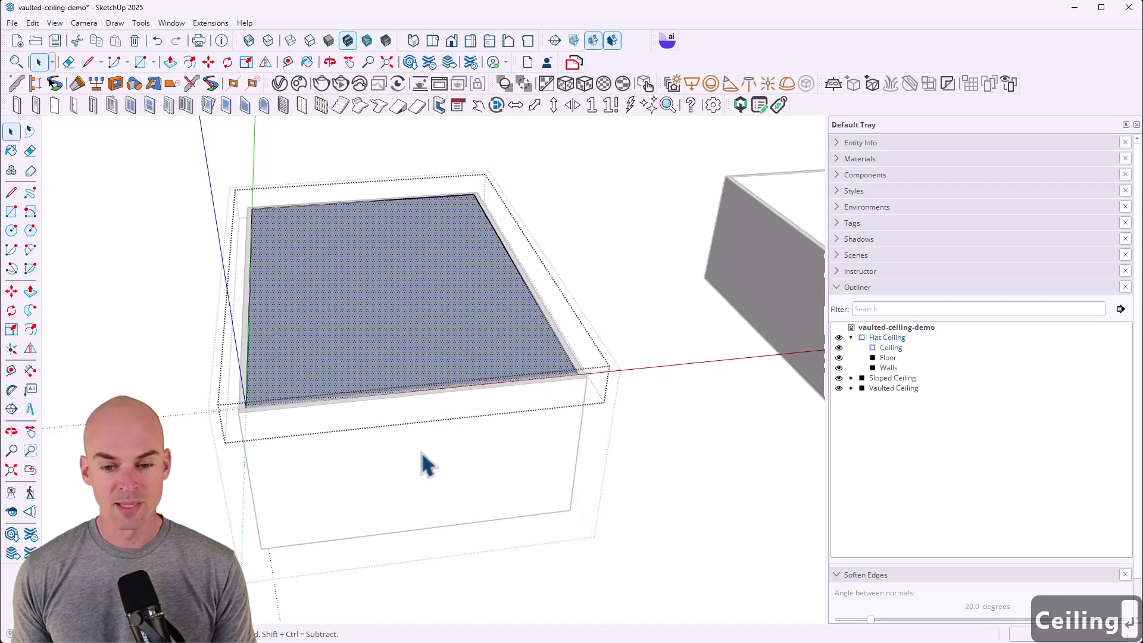
click(653, 322)
middle_drag(654, 472, 651, 357)
click(651, 357)
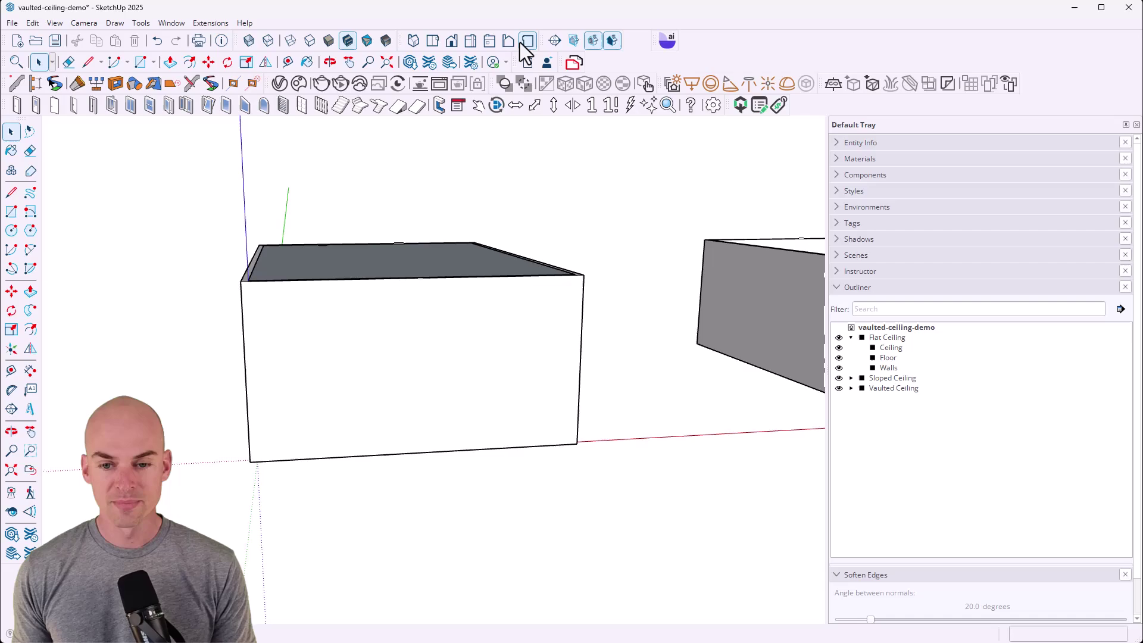
- Place a section plane on the front wall with the default name
click(554, 40)
click(503, 350)
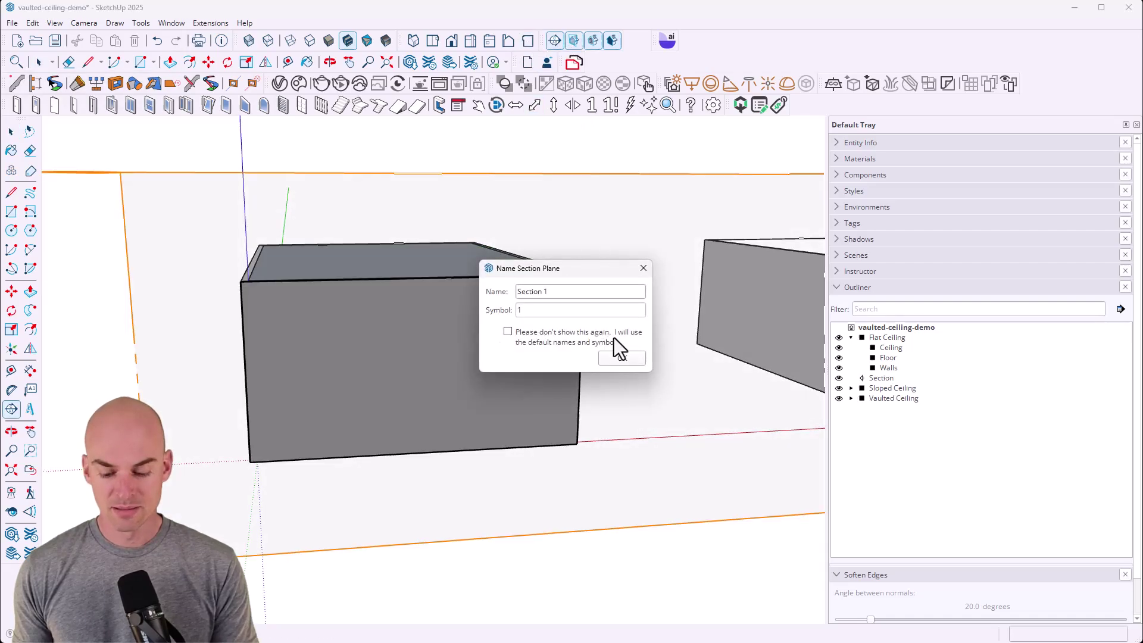
click(621, 360)
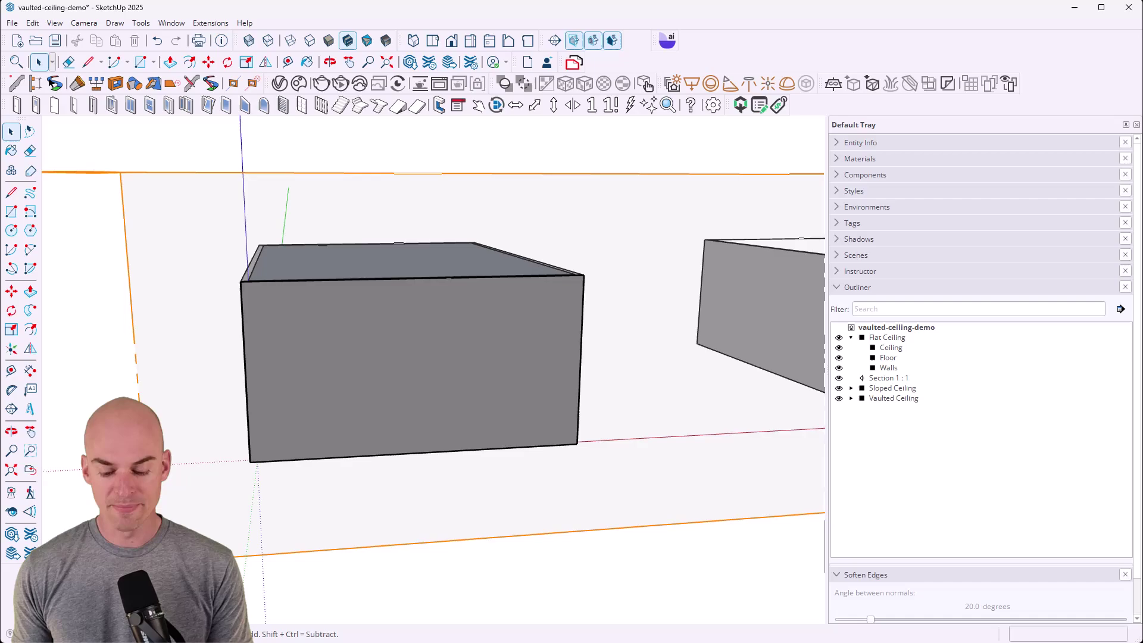
- Move the section plane back into the room to cut it open, then deselect it
click(422, 337)
key(m)
click(421, 337)
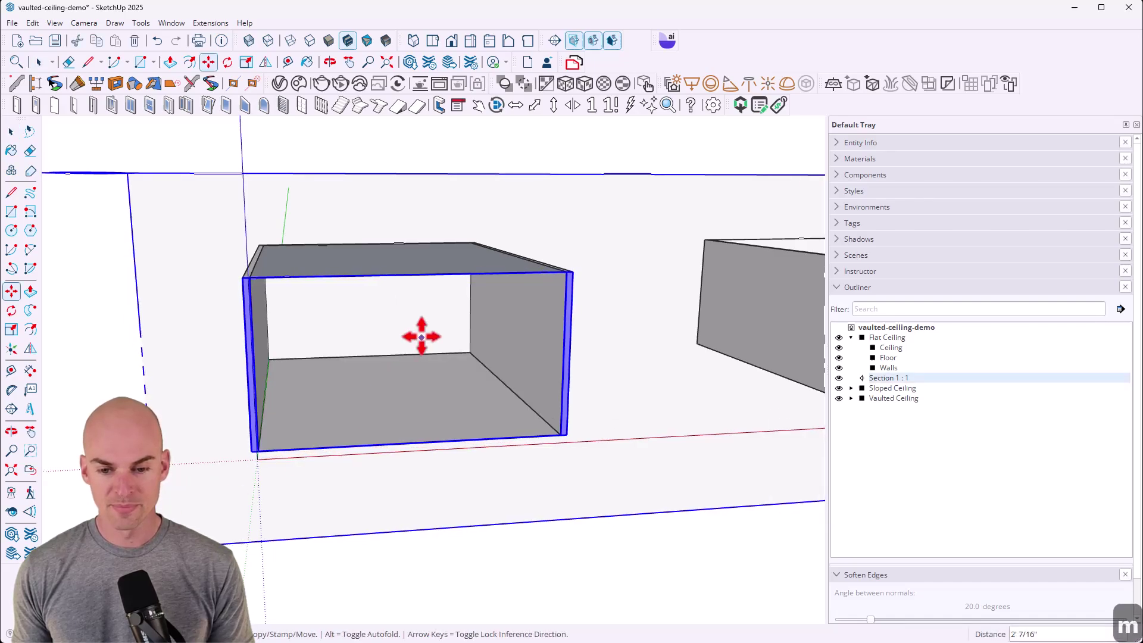
scroll(421, 337, up, 5)
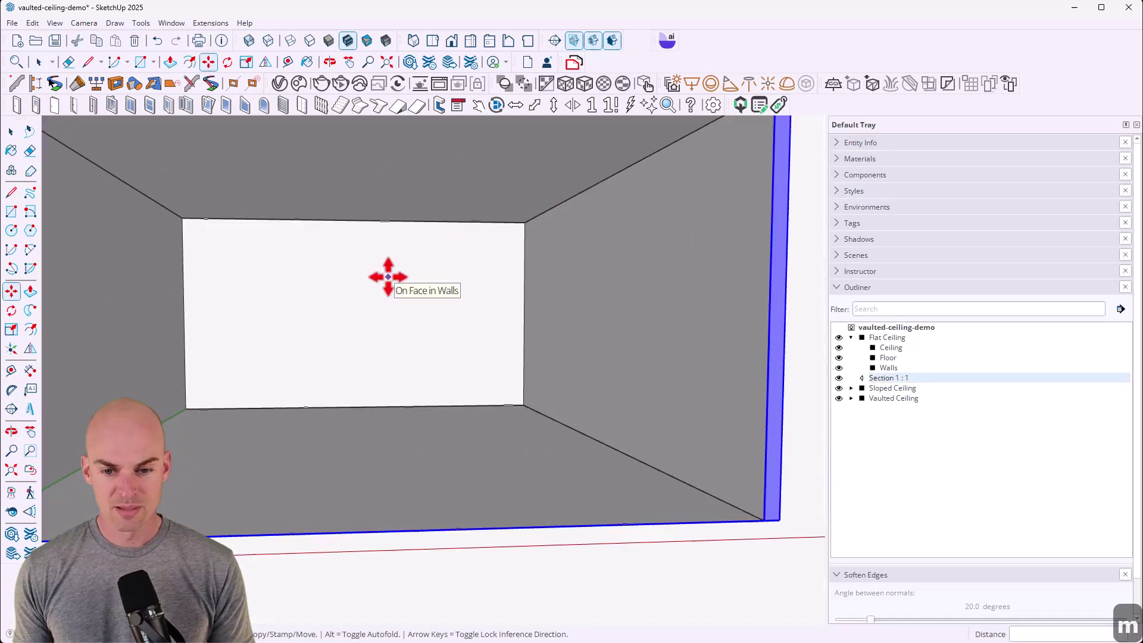
scroll(389, 276, down, 5)
middle_drag(389, 277, 445, 312)
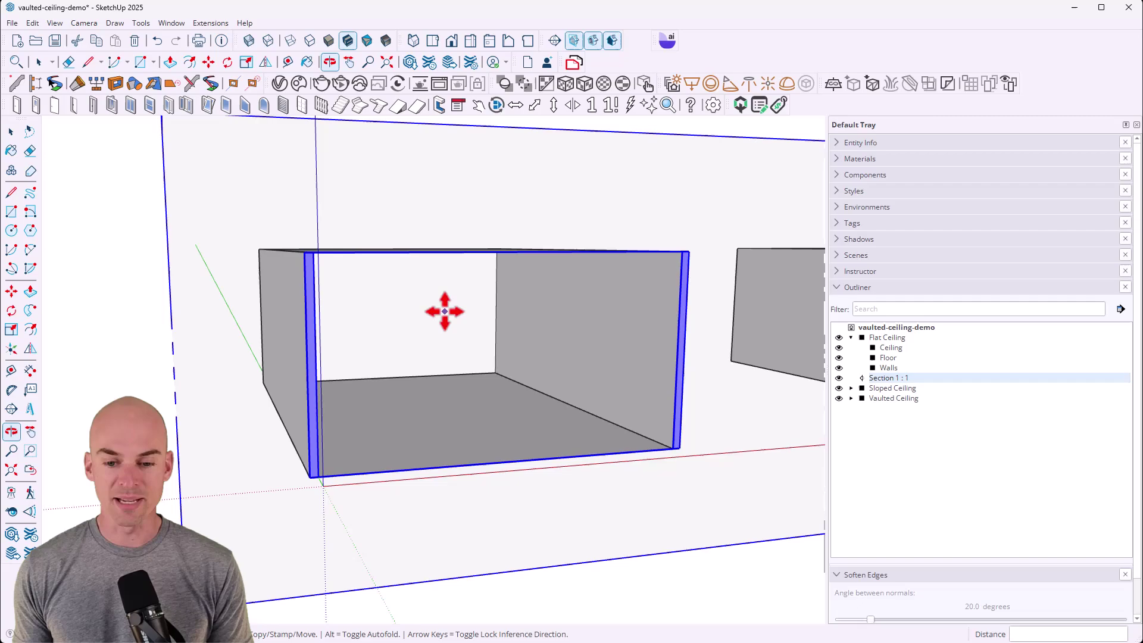
scroll(445, 311, down, 2)
key(space)
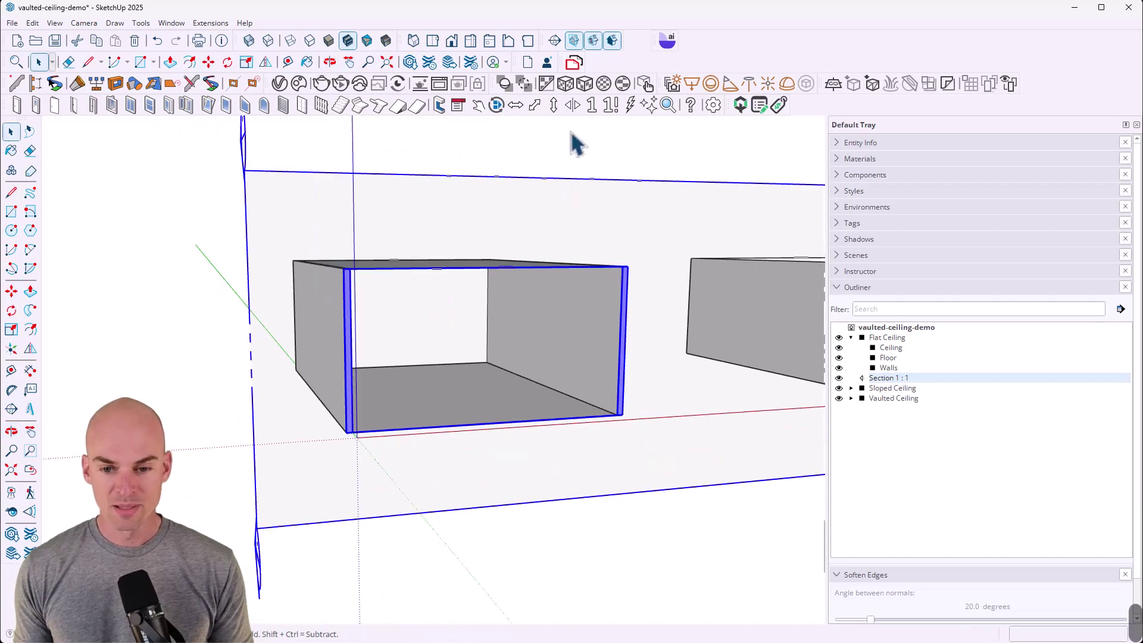
click(571, 132)
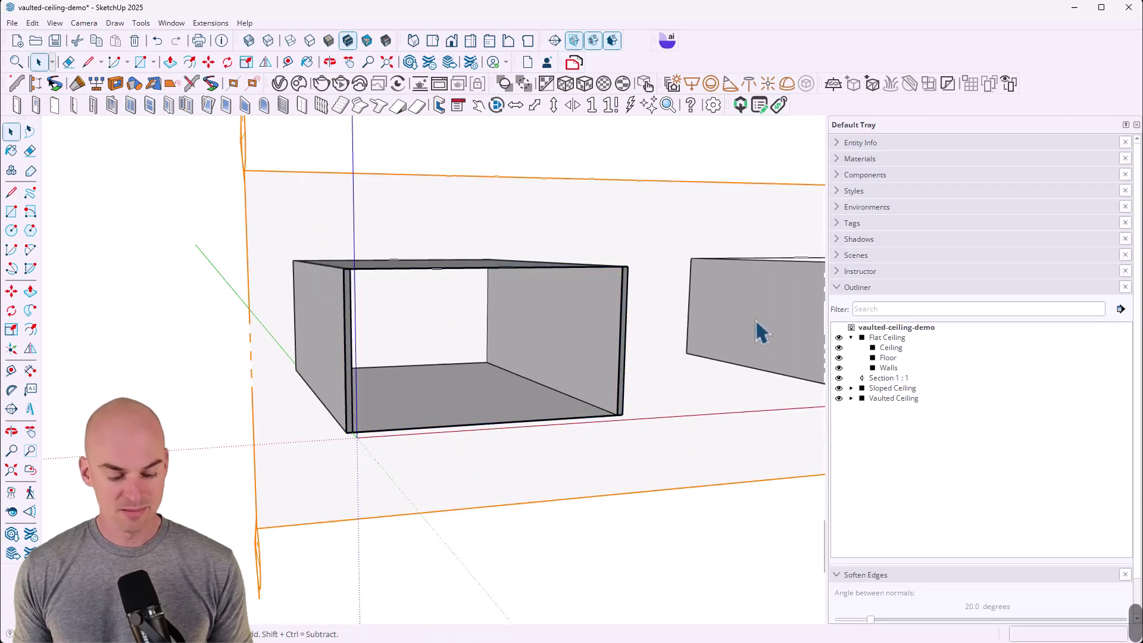
- Hide 'Section 1 : 1' in the Outliner and turn off Display Section Cuts
middle_drag(753, 324, 463, 253)
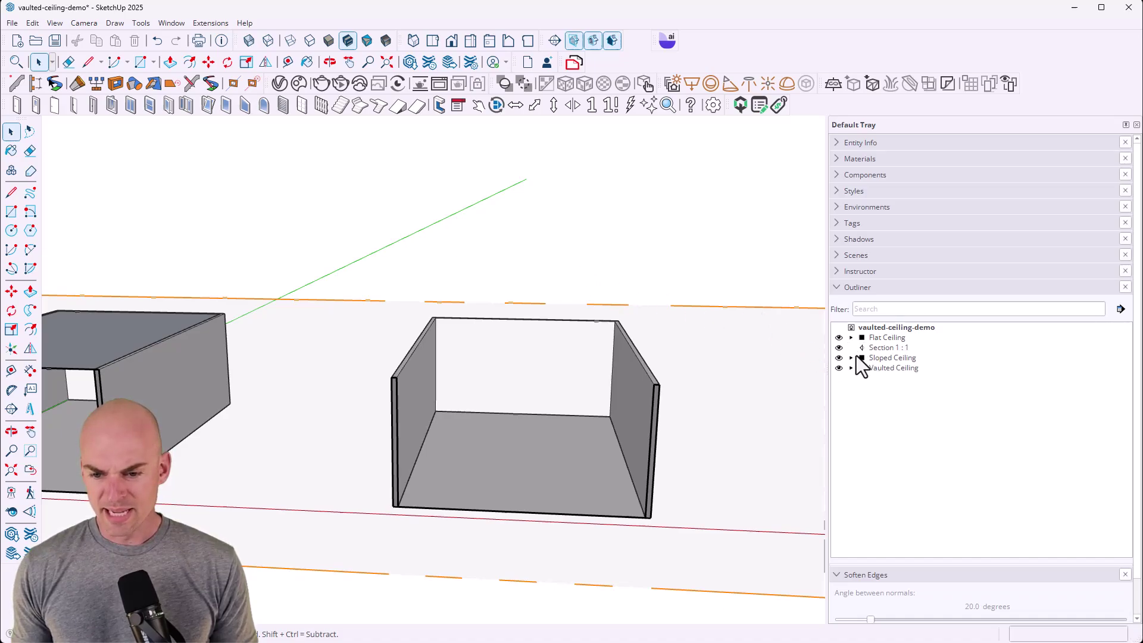
click(839, 348)
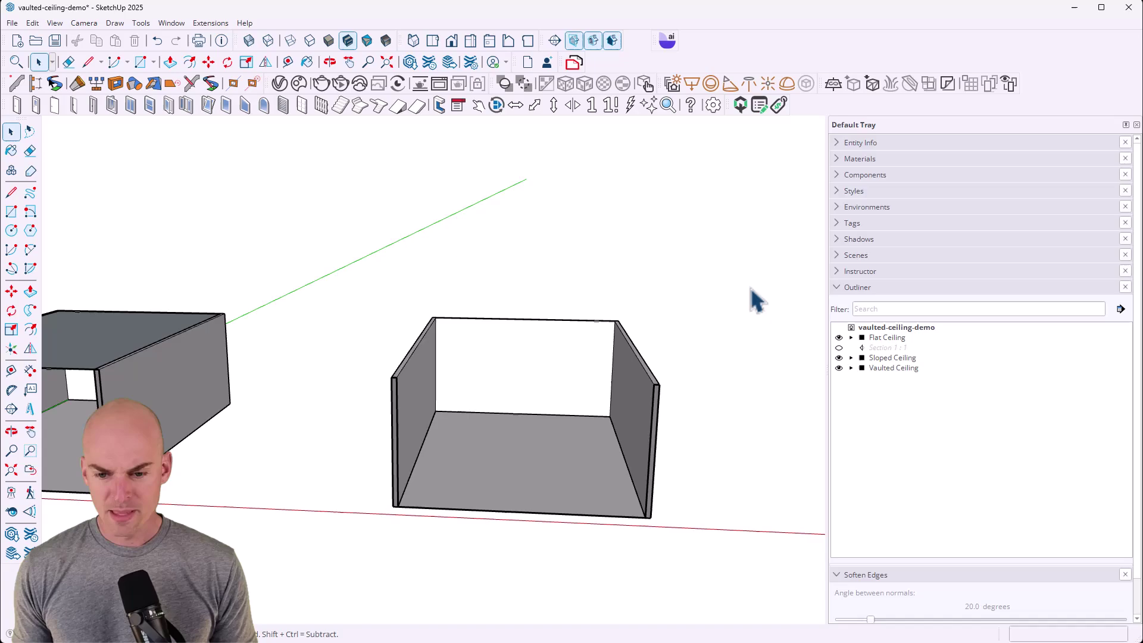
middle_drag(751, 290, 668, 364)
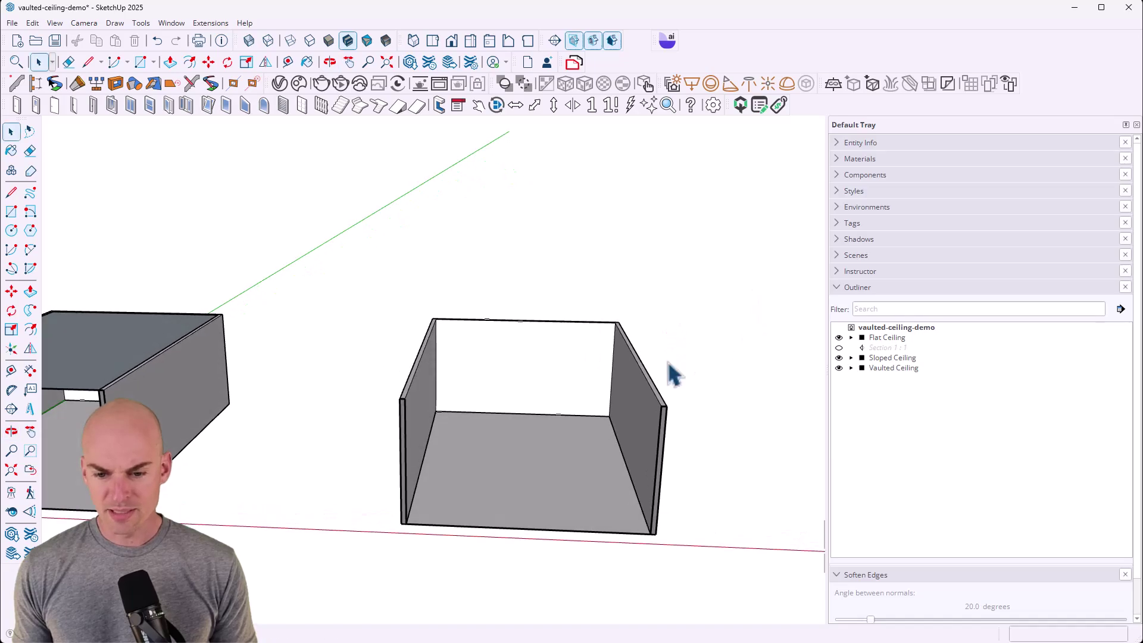
click(592, 41)
middle_drag(613, 189, 606, 285)
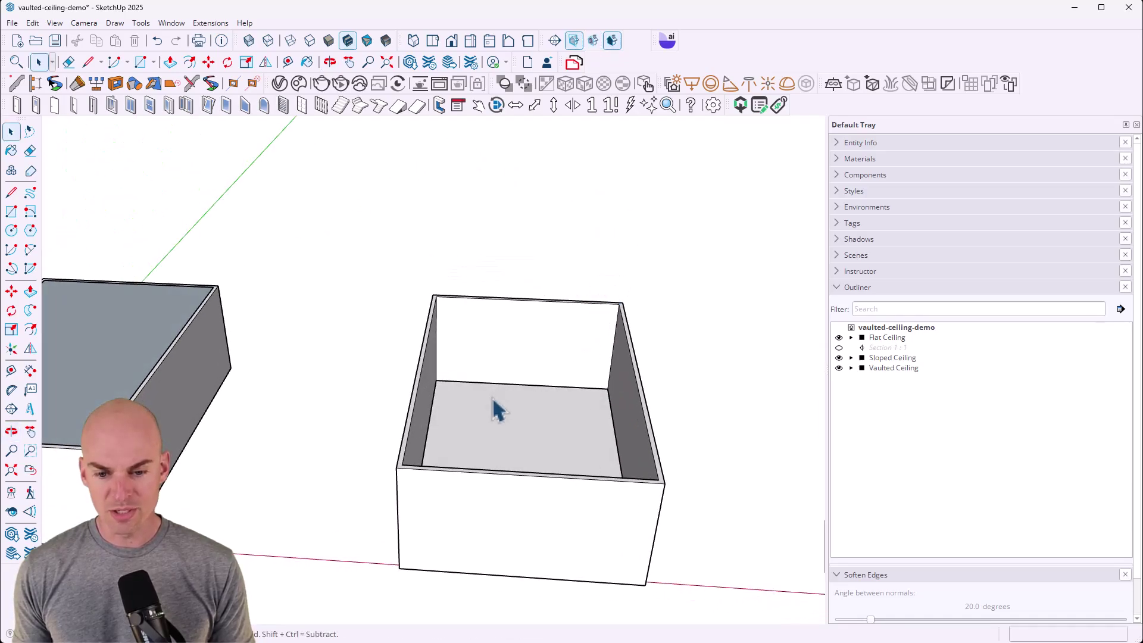
- Open the Sloped Ceiling group and draw a short line across one wall top at the corner
click(423, 387)
scroll(421, 384, up, 3)
double_click(384, 572)
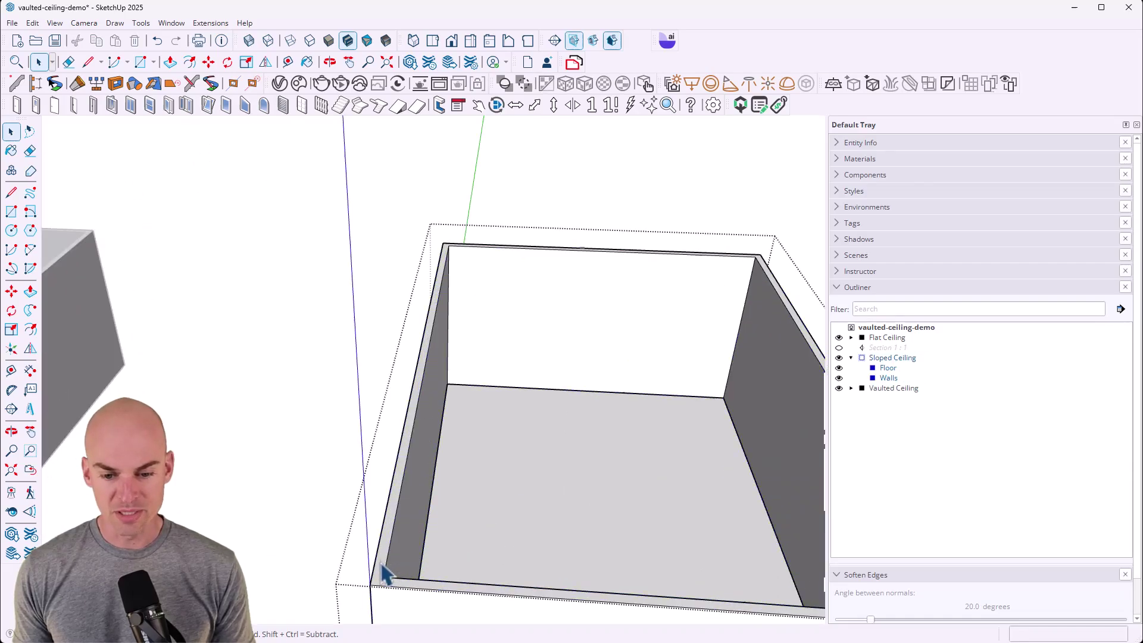
click(384, 572)
key(l)
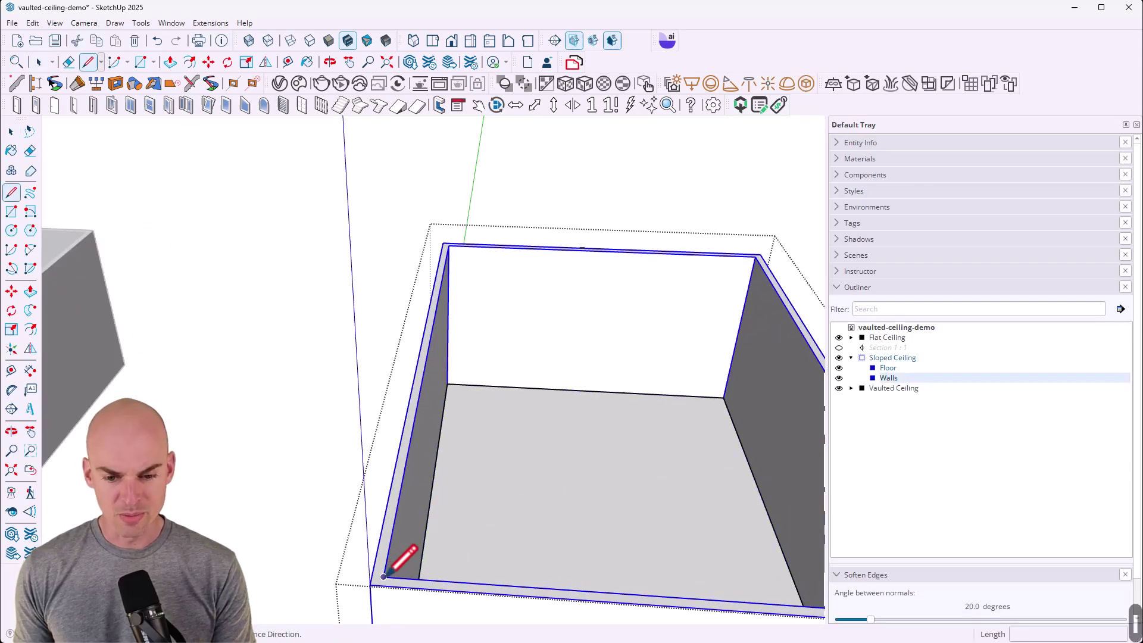
scroll(383, 571, up, 2)
key(space)
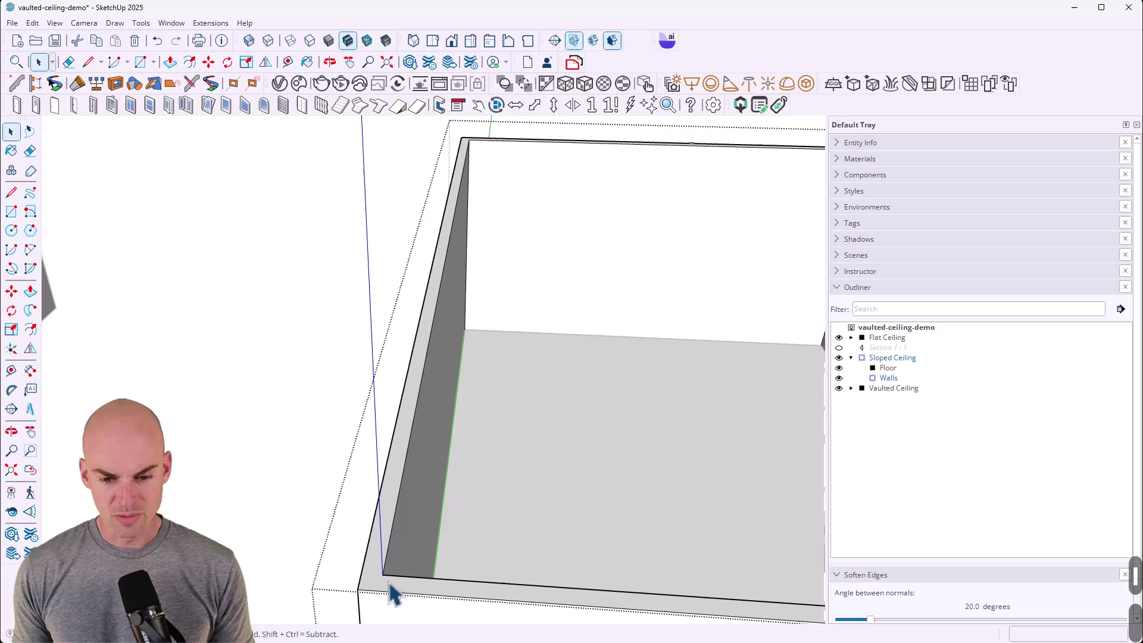
key(l)
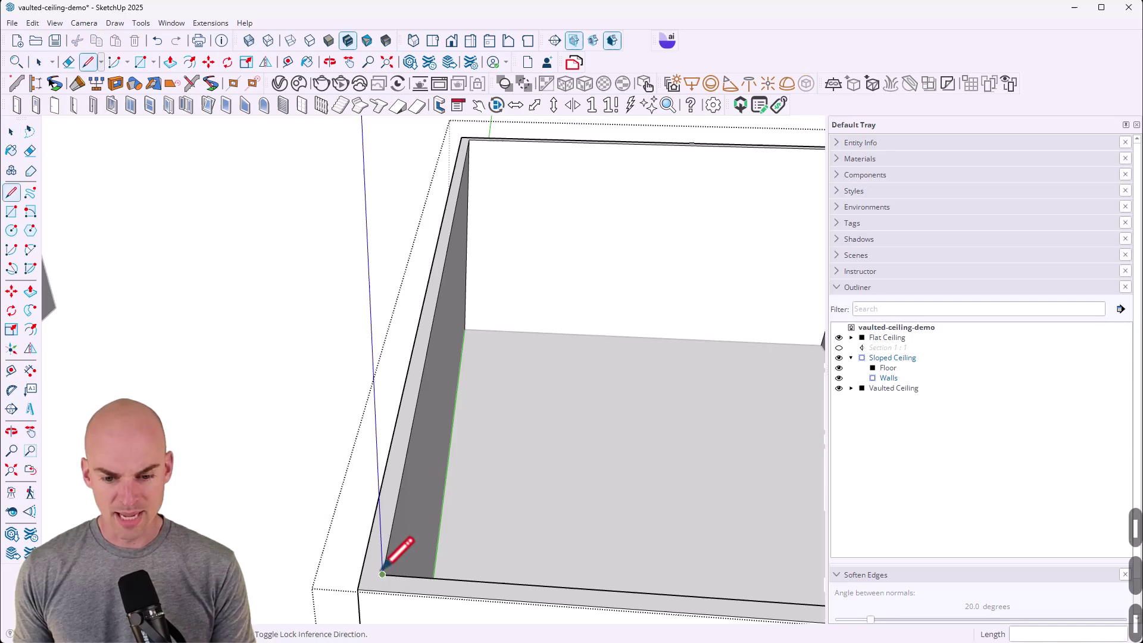
click(379, 591)
shift+middle_drag(480, 176, 515, 441)
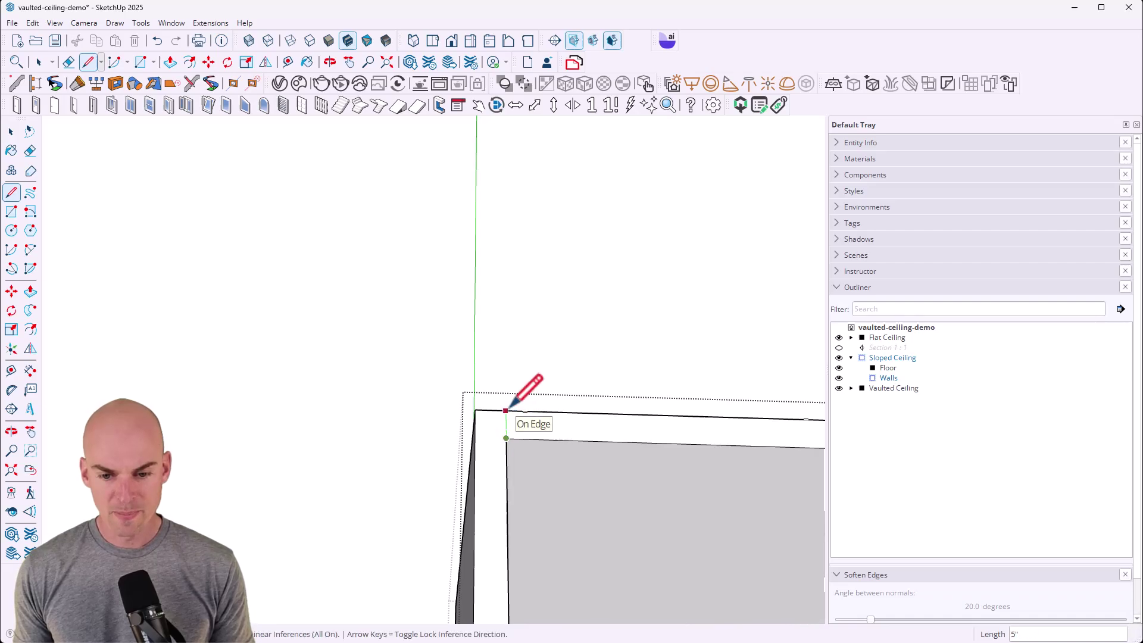
key(space)
shift+middle_drag(503, 518, 508, 383)
- Push/pull the end wall's top face up 5'
key(p)
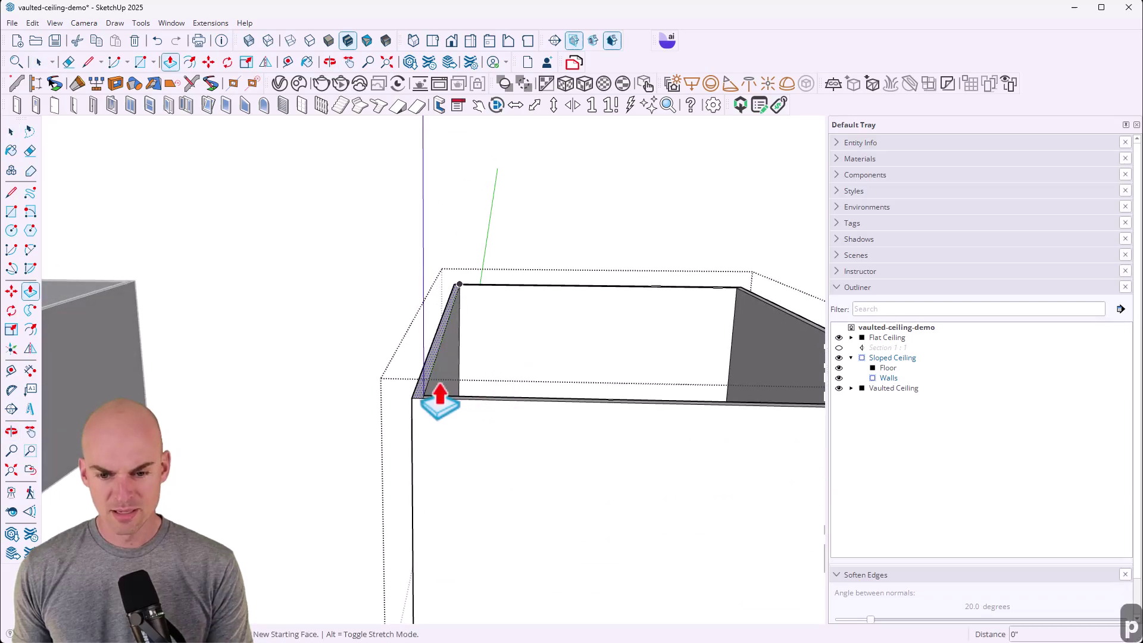
click(423, 390)
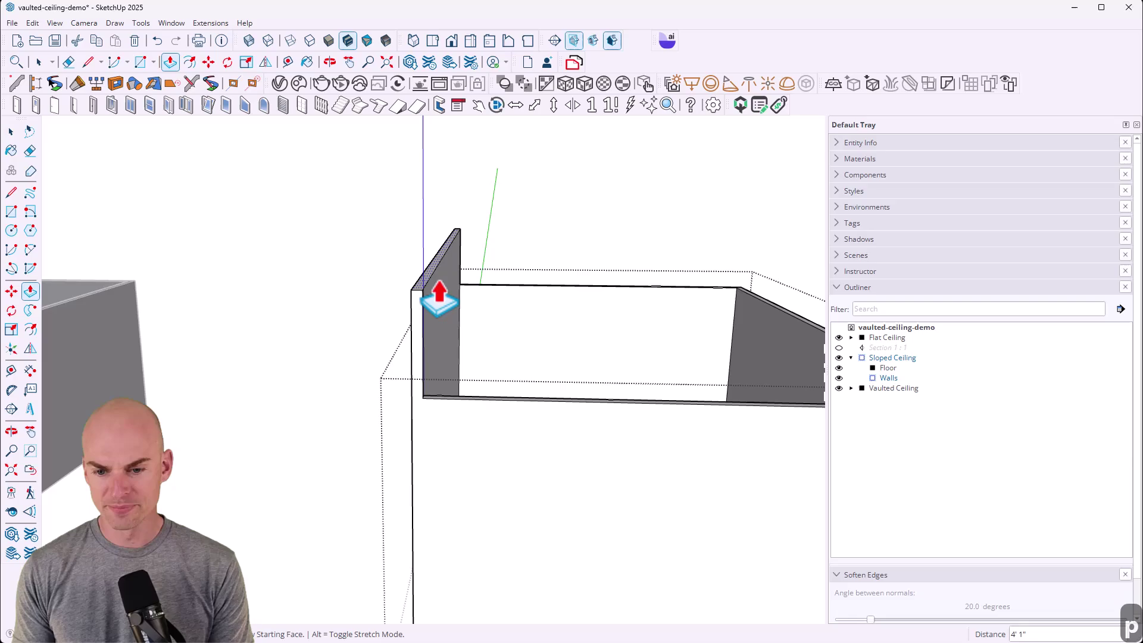
text(5')
key(Return)
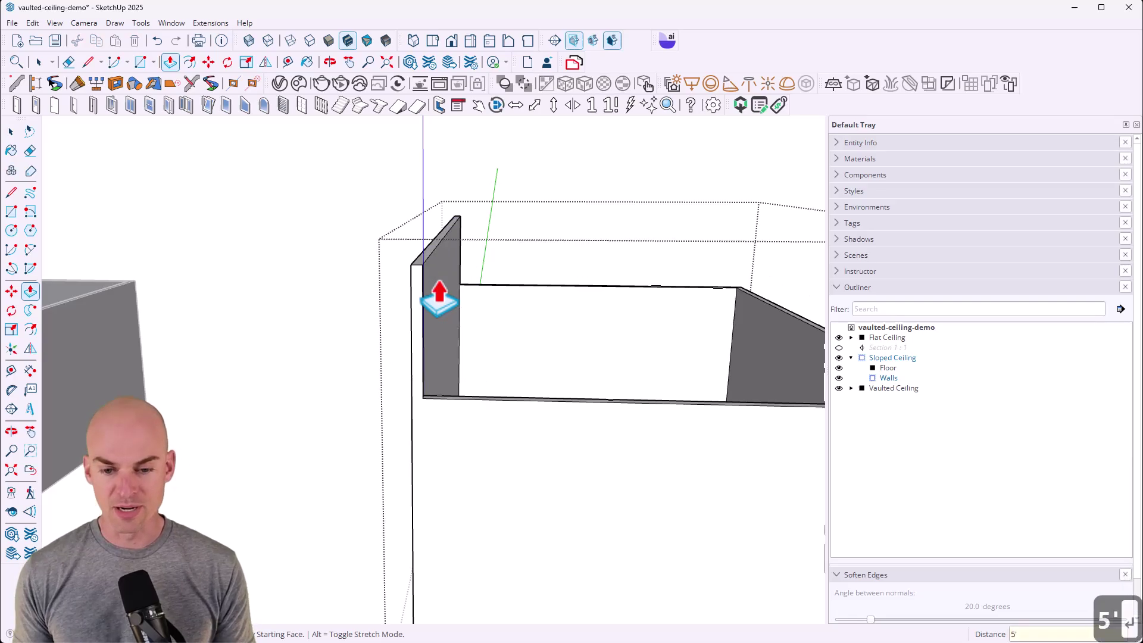
middle_drag(573, 381, 411, 430)
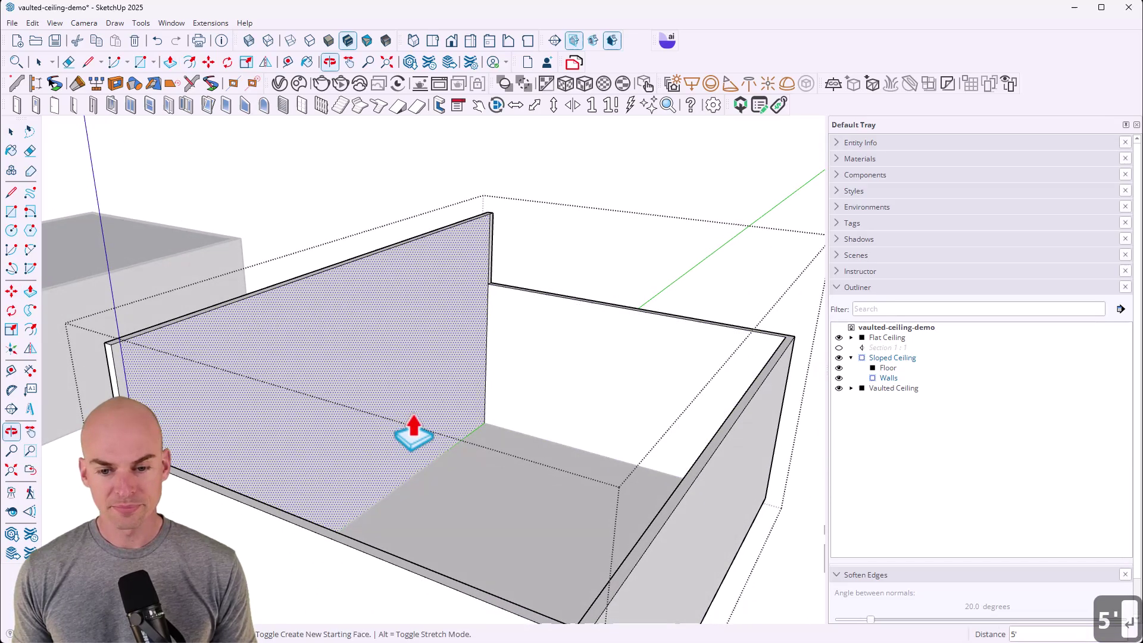
key(space)
middle_drag(478, 331, 607, 386)
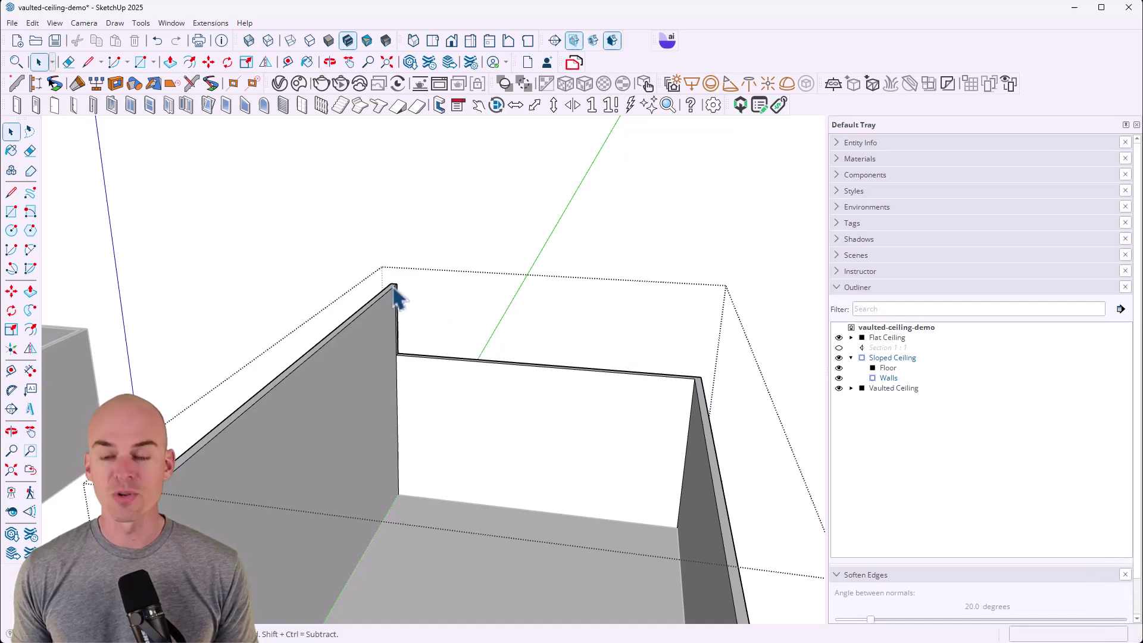
middle_drag(451, 315, 529, 403)
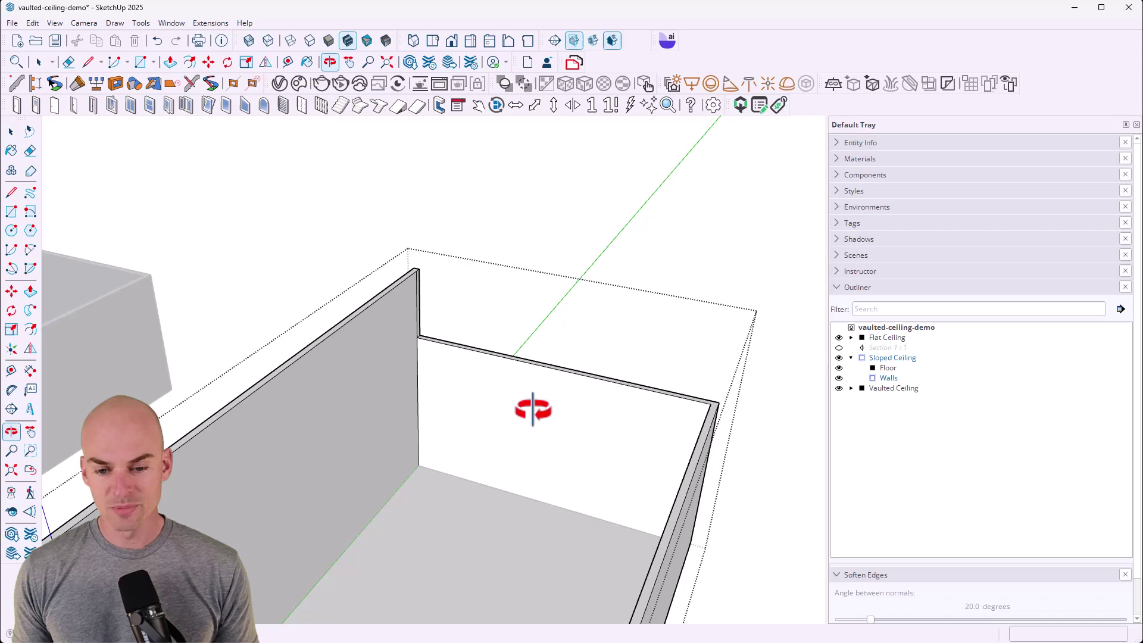
- Draw a slope line on the side wall from the low corner to the raised wall top
key(l)
scroll(536, 357, up, 3)
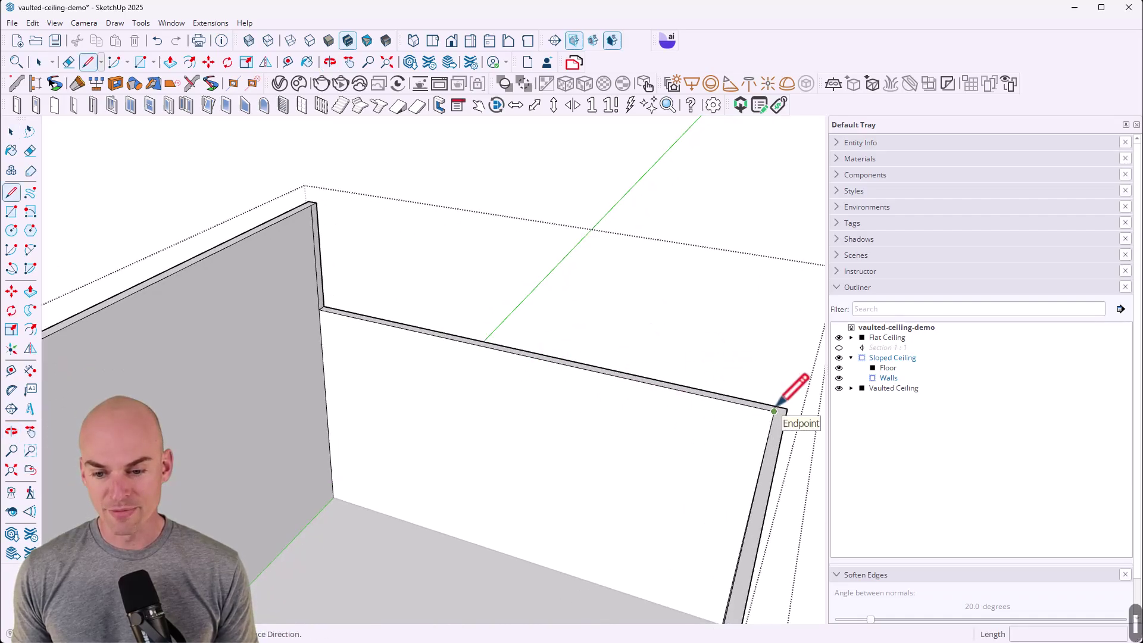
click(774, 411)
scroll(353, 214, up, 3)
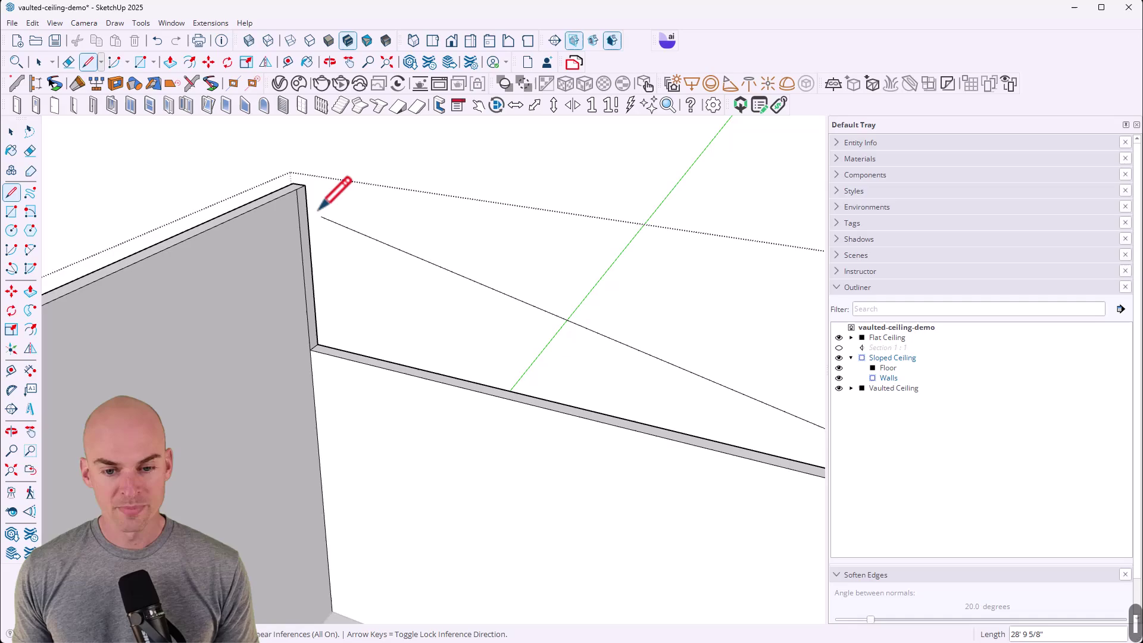
click(297, 188)
key(o)
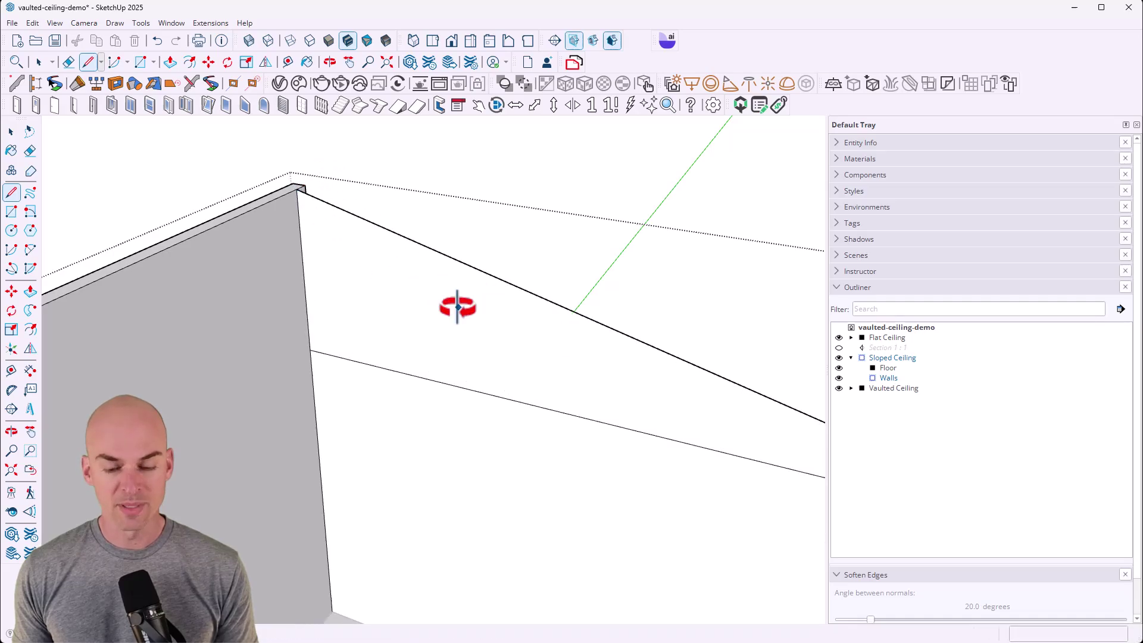
drag(454, 307, 24, 314)
middle_drag(24, 314, 166, 279)
key(space)
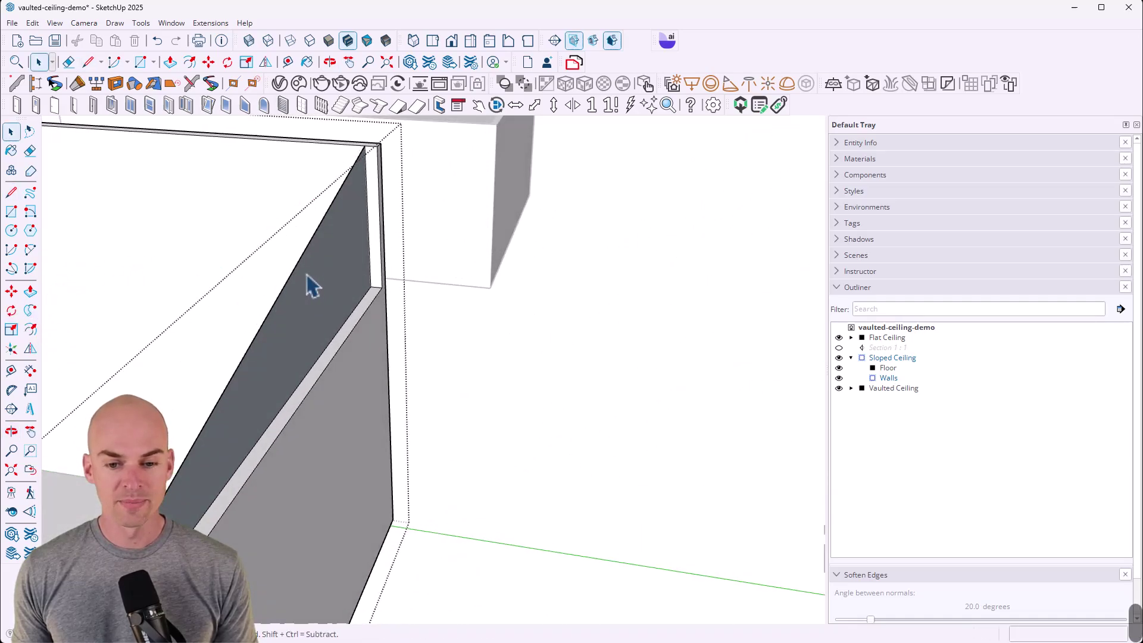
- Push away the wall triangle above the slope line
key(p)
click(316, 276)
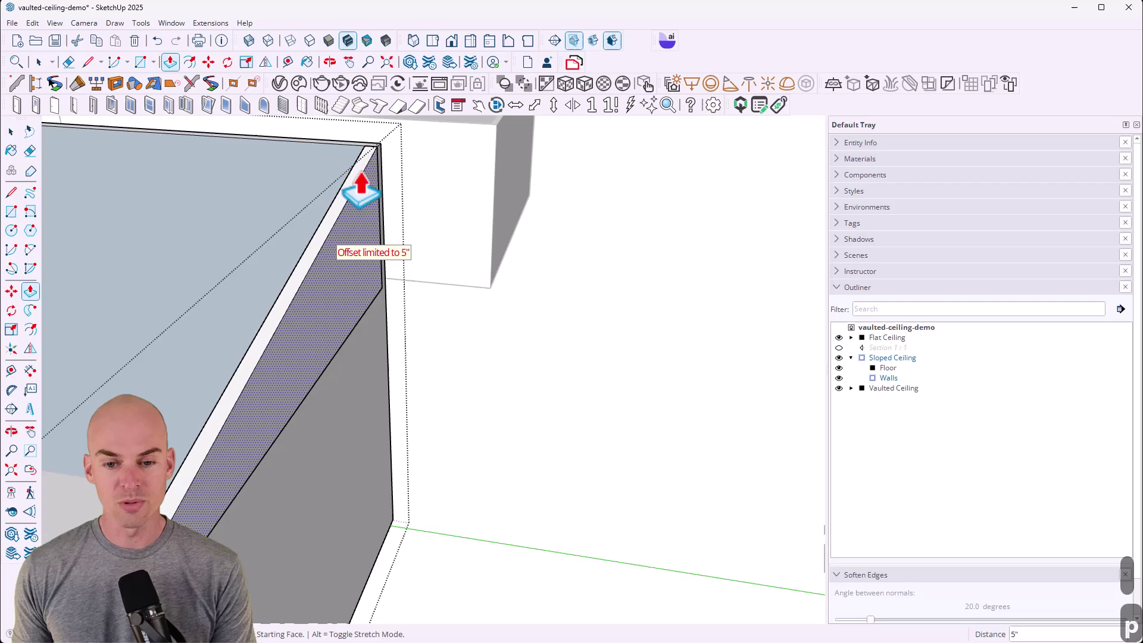
click(377, 149)
middle_drag(368, 370, 518, 417)
key(space)
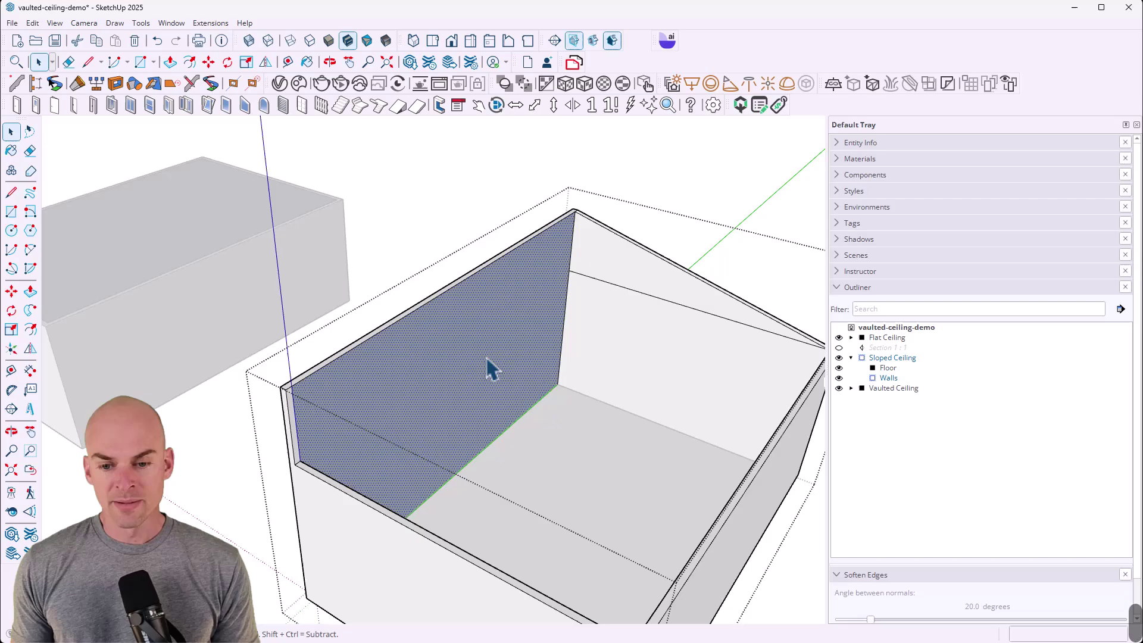
- Reverse the back-facing inner wall face
scroll(487, 367, up, 5)
middle_drag(487, 366, 408, 387)
right_click(405, 375)
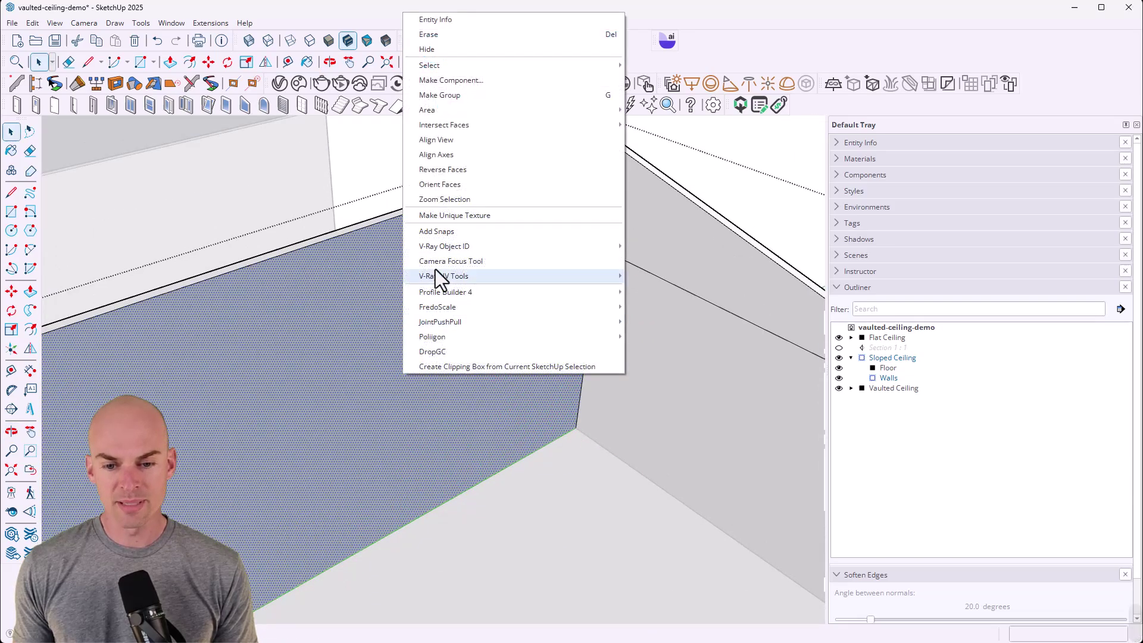
click(450, 168)
click(727, 154)
- Delete the leftover edge across the end wall inside the Walls group
scroll(606, 338, down, 3)
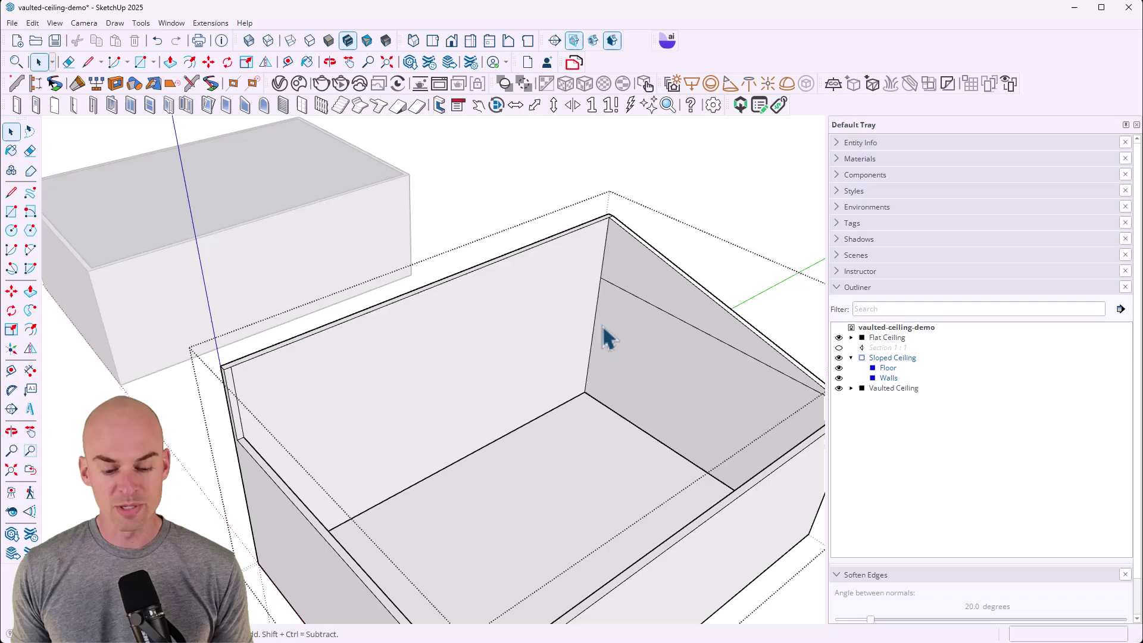
mouse_move(606, 337)
middle_down()
mouse_move(488, 355)
mouse_move(606, 348)
middle_up()
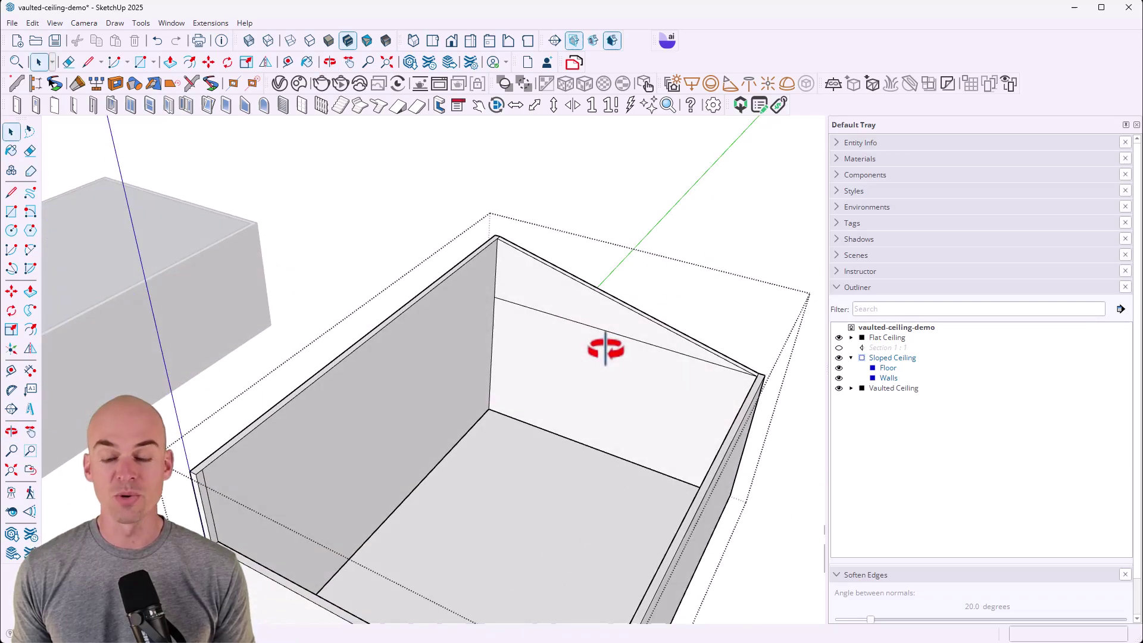
scroll(605, 347, up, 5)
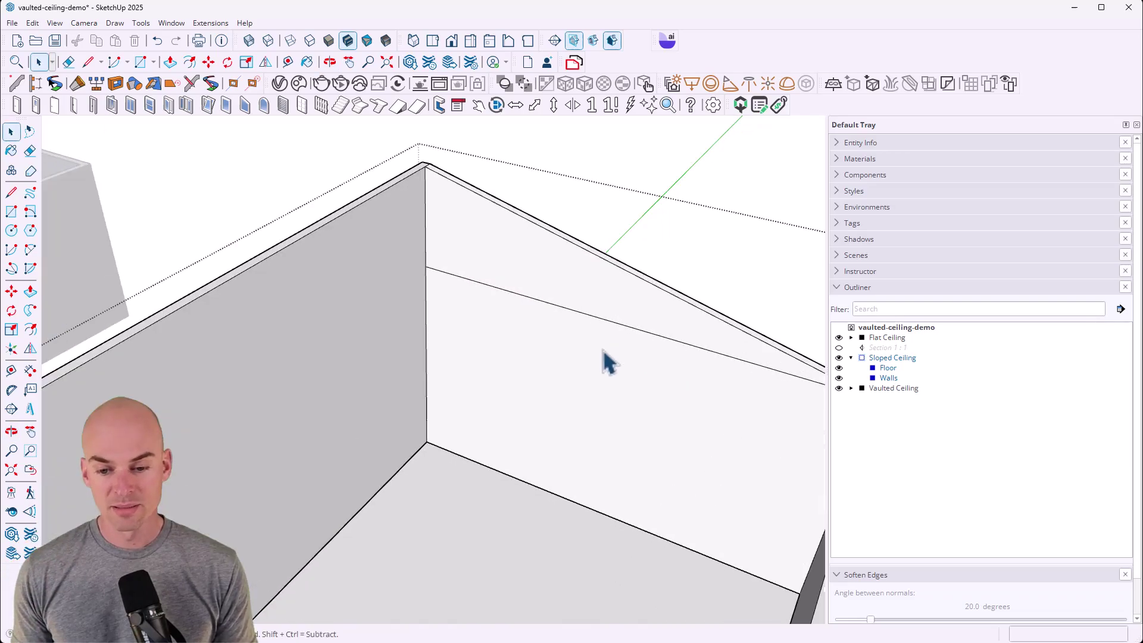
click(608, 317)
double_click(616, 325)
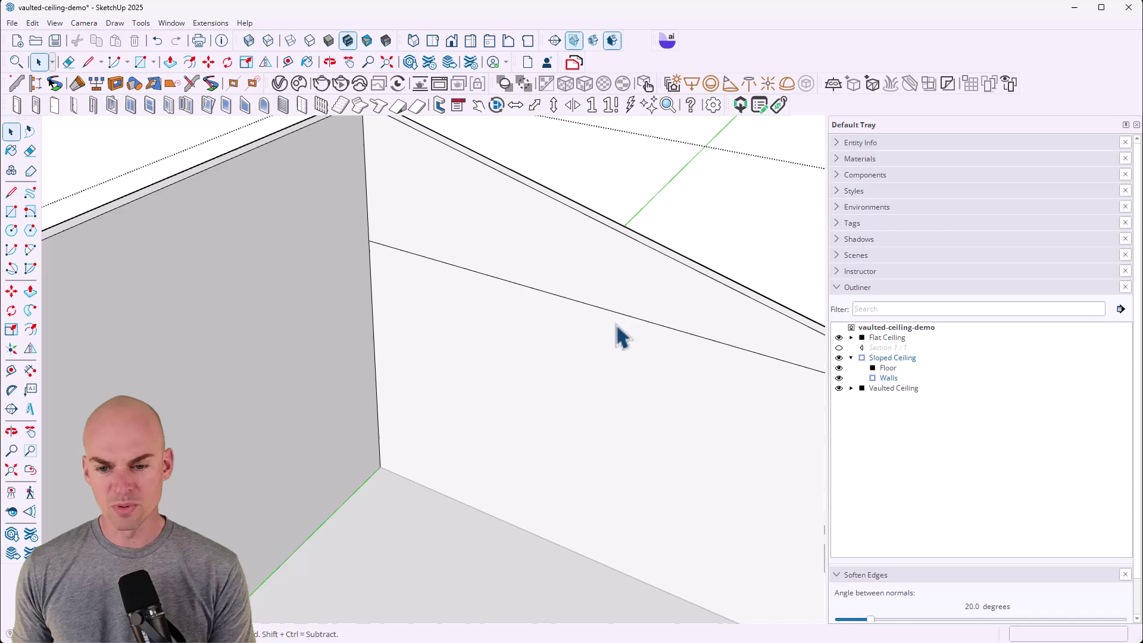
key(Delete)
scroll(620, 324, down, 6)
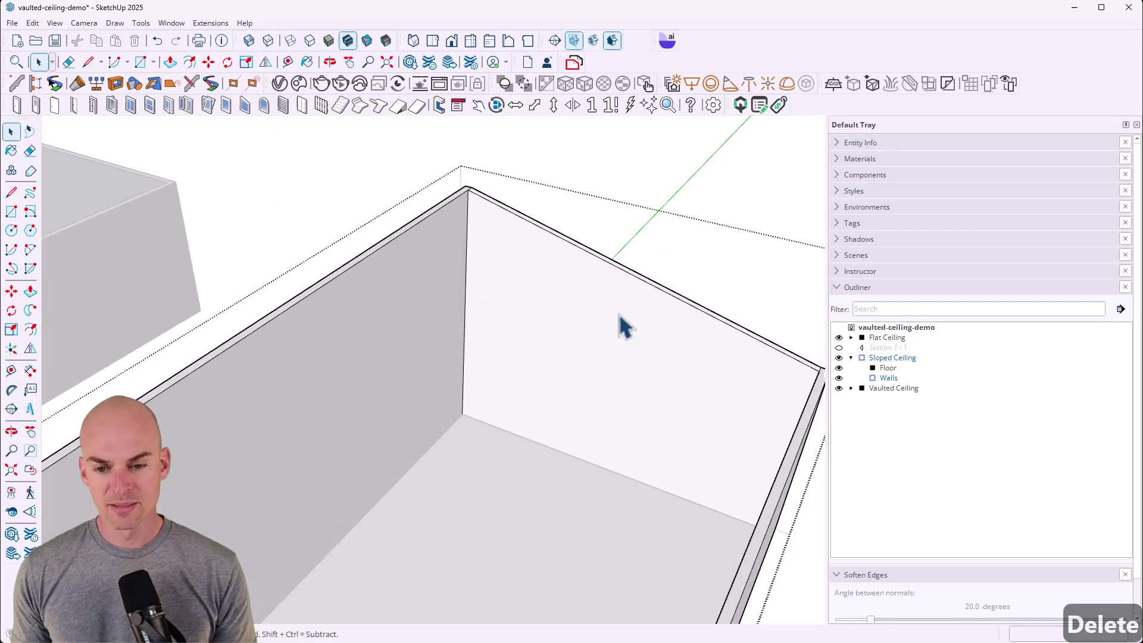
key(Escape)
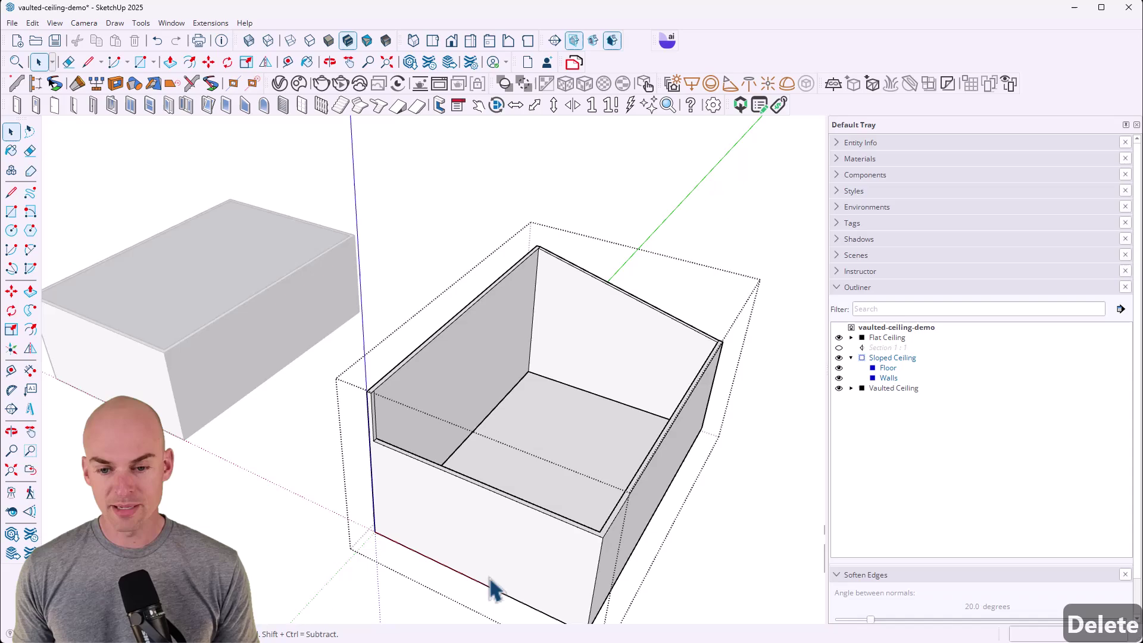
- Start a diagonal line from the wall corner, then undo the stray edge across the floor
scroll(503, 580, up, 2)
key(l)
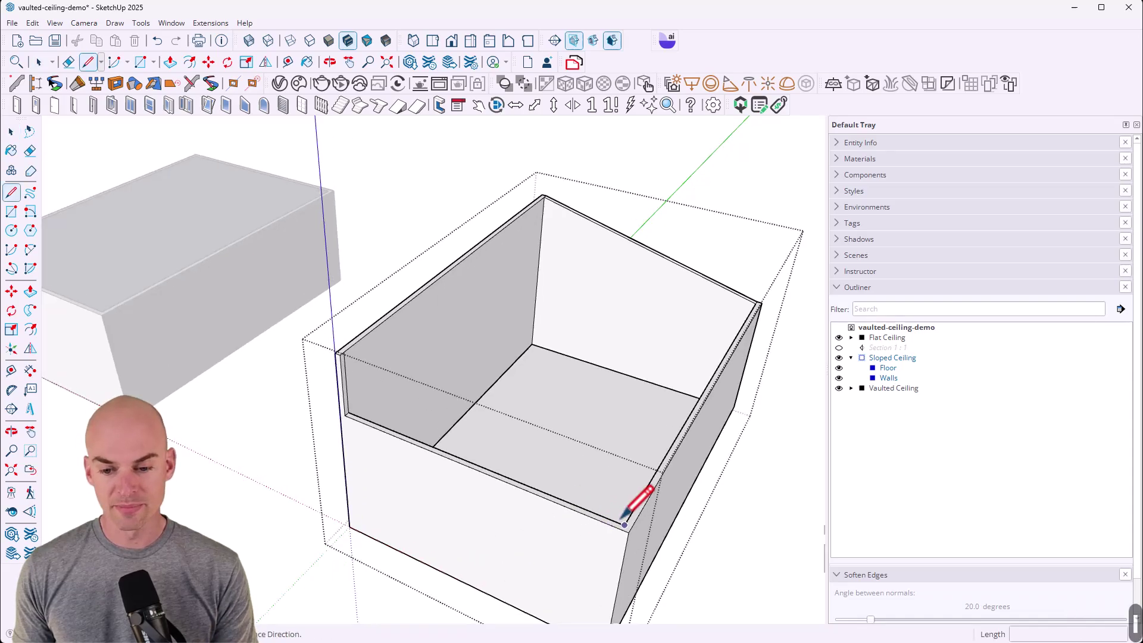
click(624, 524)
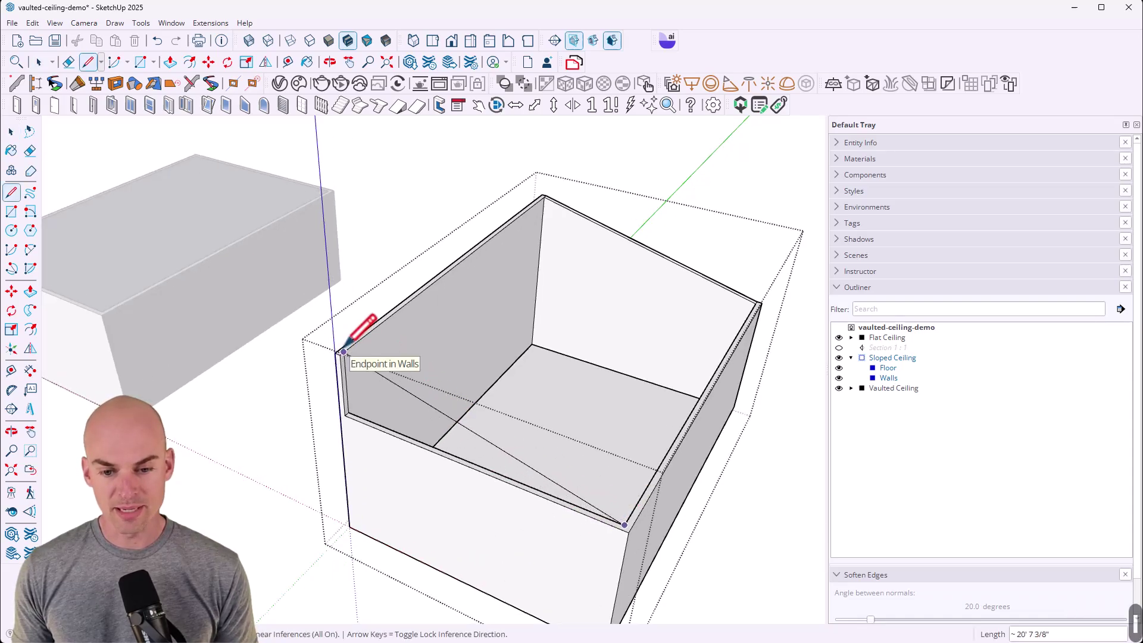
scroll(343, 352, up, 5)
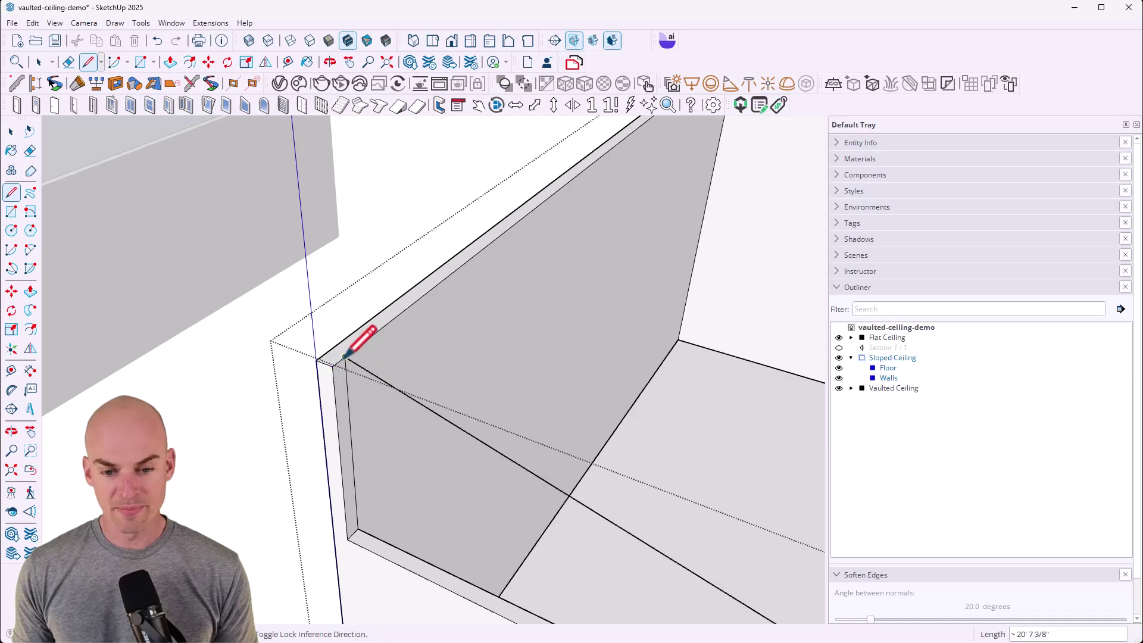
key(h)
drag(370, 485, 417, 414)
middle_drag(417, 414, 596, 523)
key(space)
scroll(379, 390, down, 2)
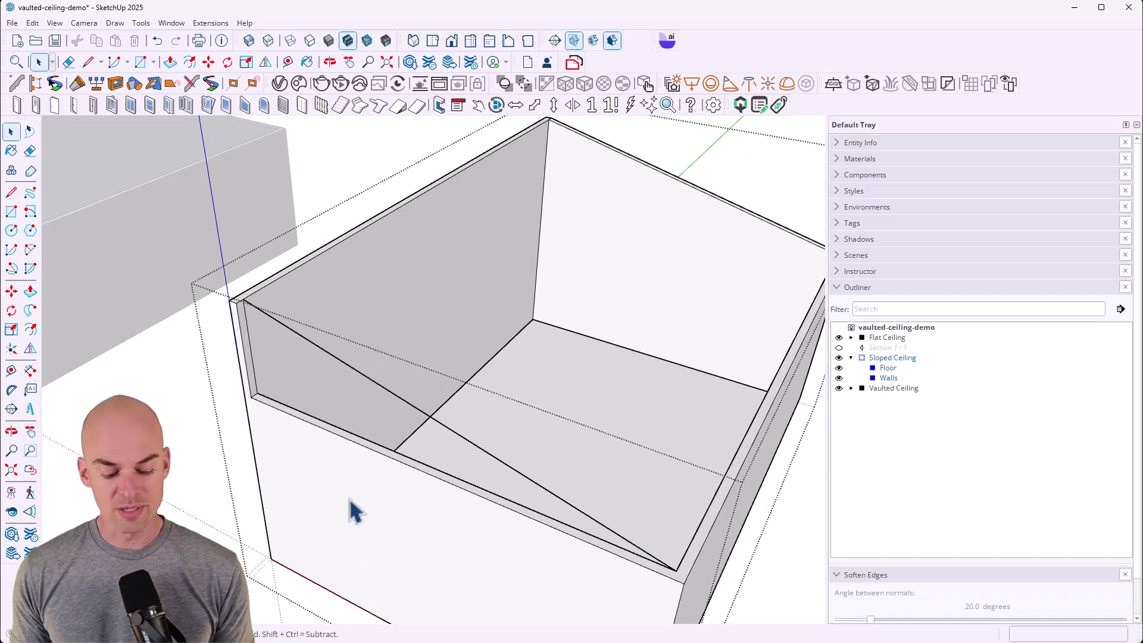
key(ctrl+z)
- In the Walls group, draw a line from the low wall-top corner closing the sloped ceiling face
double_click(394, 574)
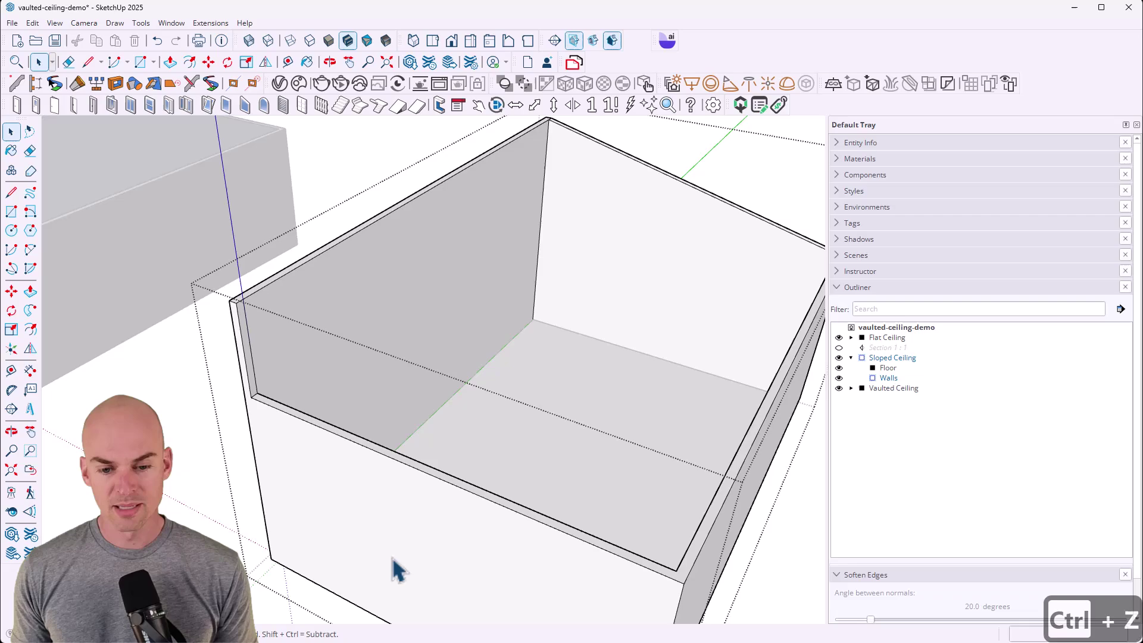
click(397, 570)
key(l)
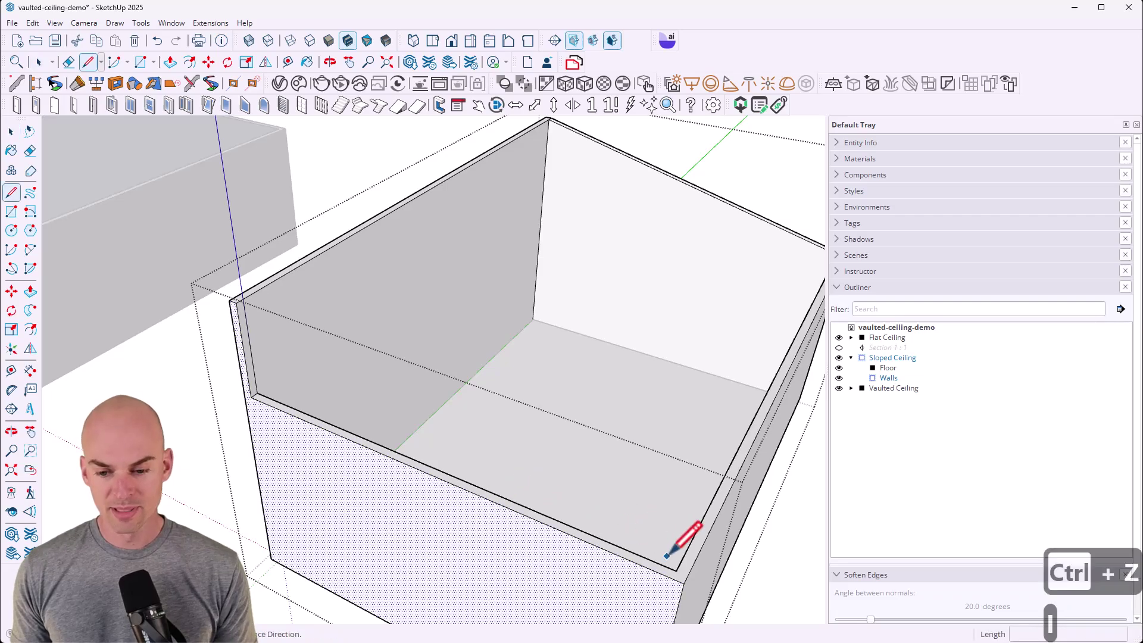
click(676, 570)
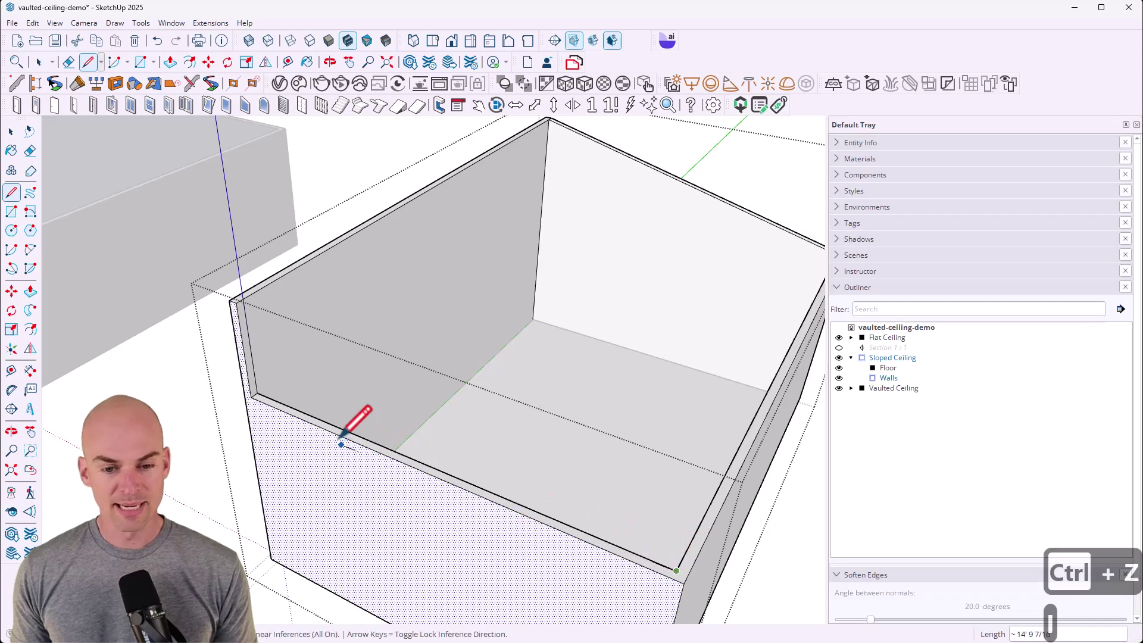
click(243, 299)
key(space)
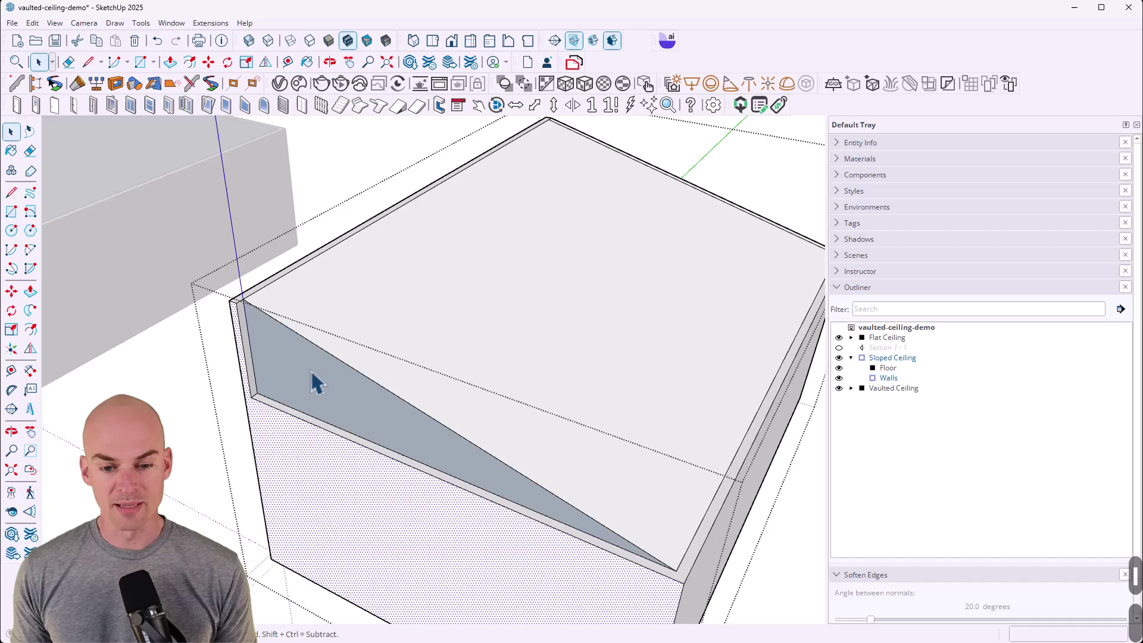
click(314, 381)
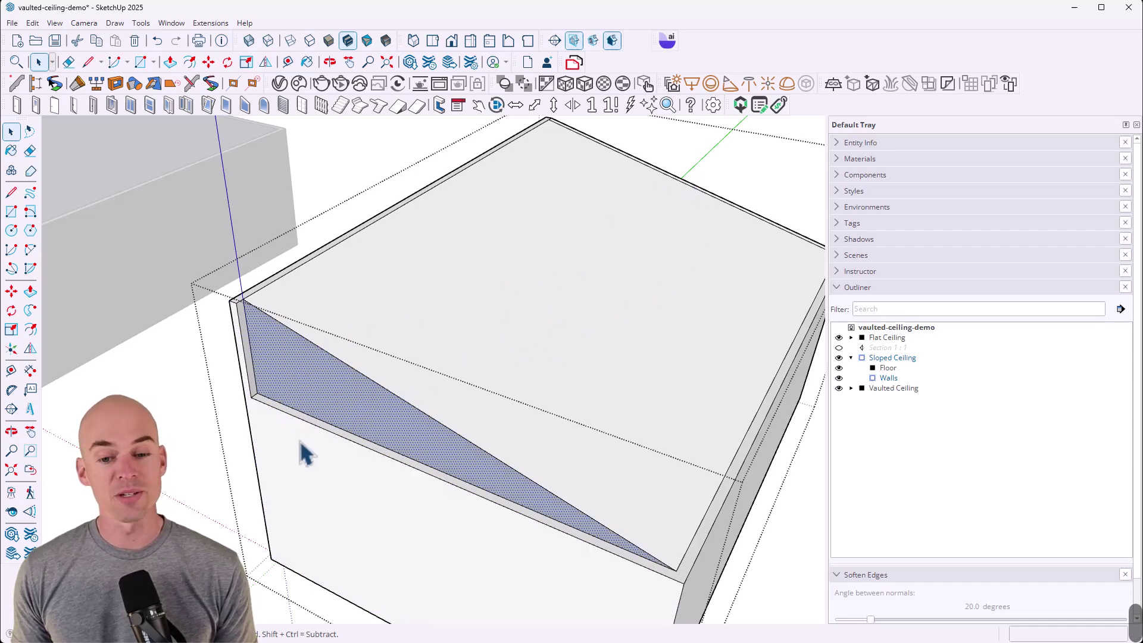
- Delete the room's large top face and begin push/pulling the triangular wall face
click(453, 327)
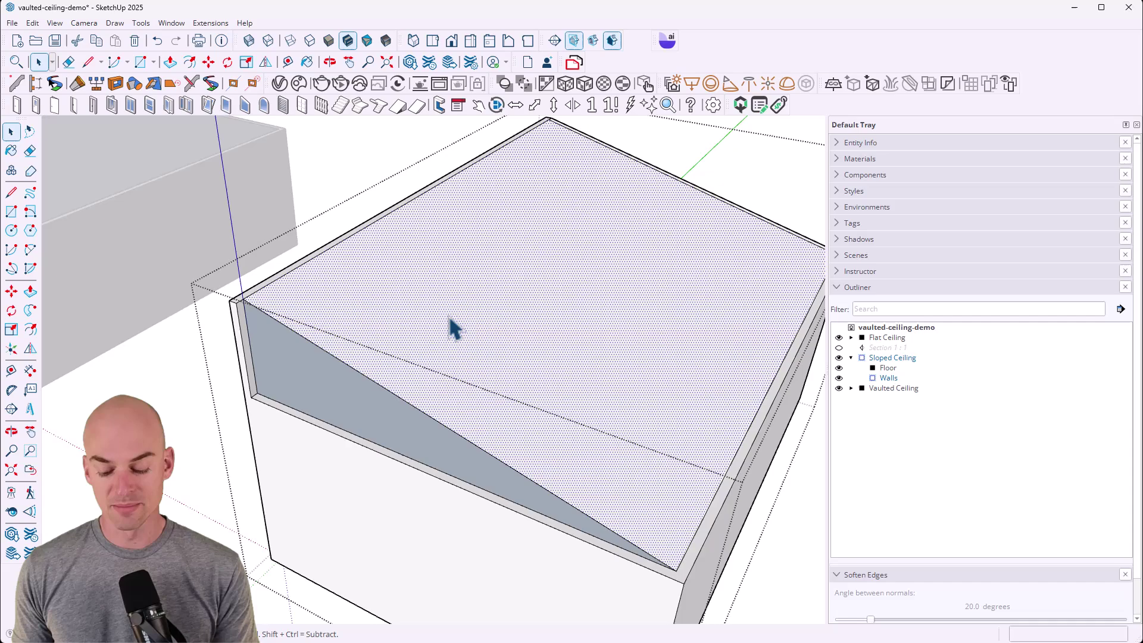
key(Delete)
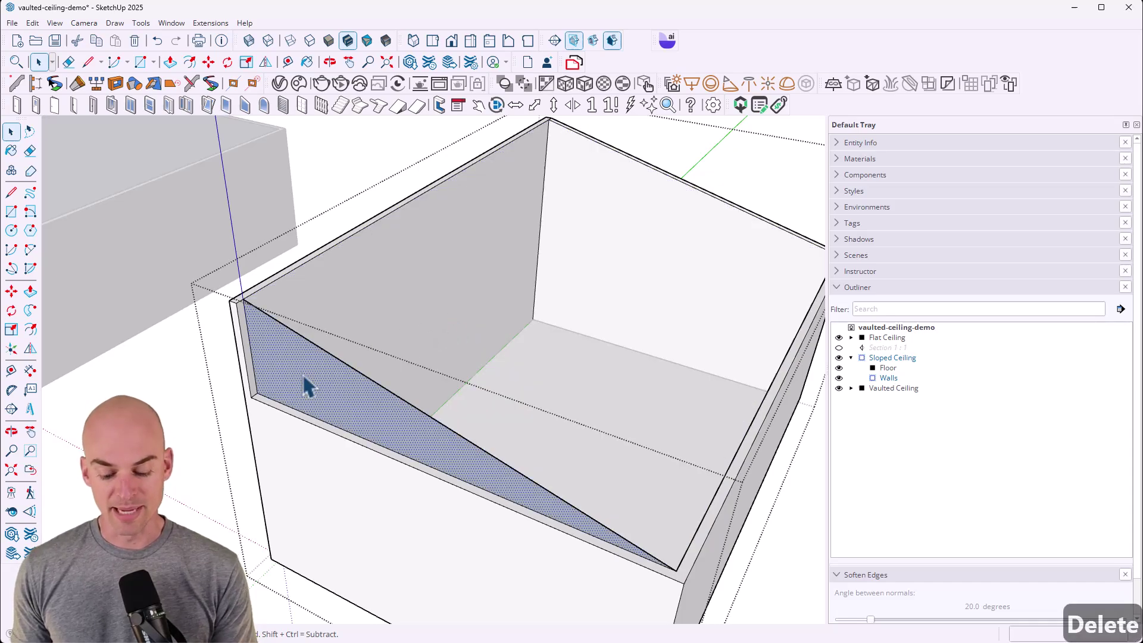
key(p)
click(303, 393)
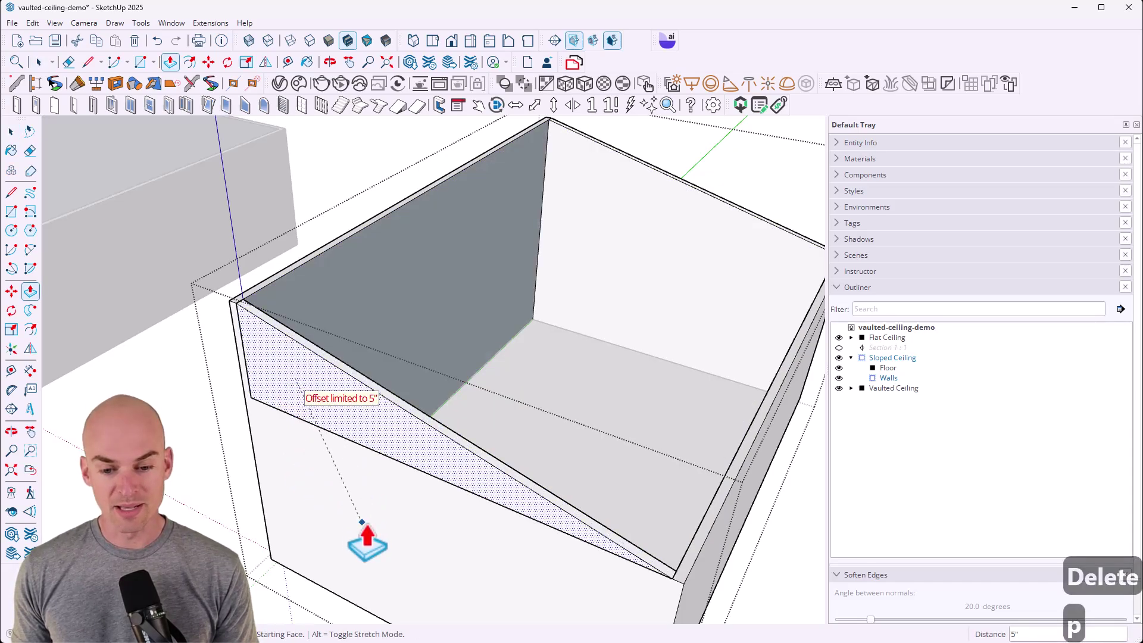
- Push the triangle back through the wall thickness and erase its leftover edge
click(413, 562)
key(space)
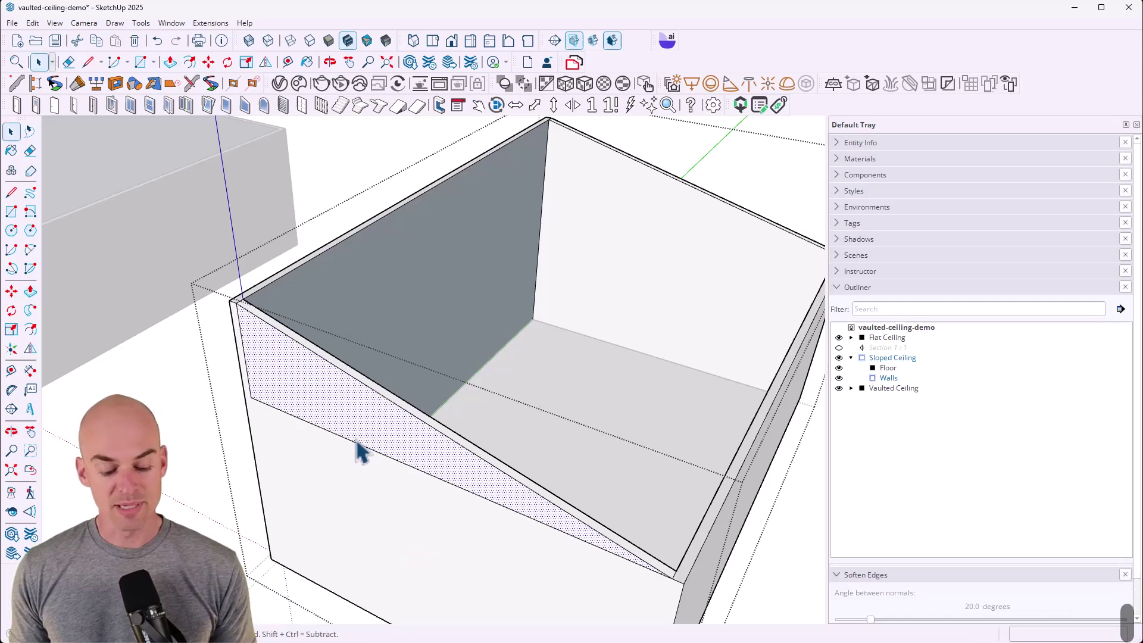
key(e)
click(258, 399)
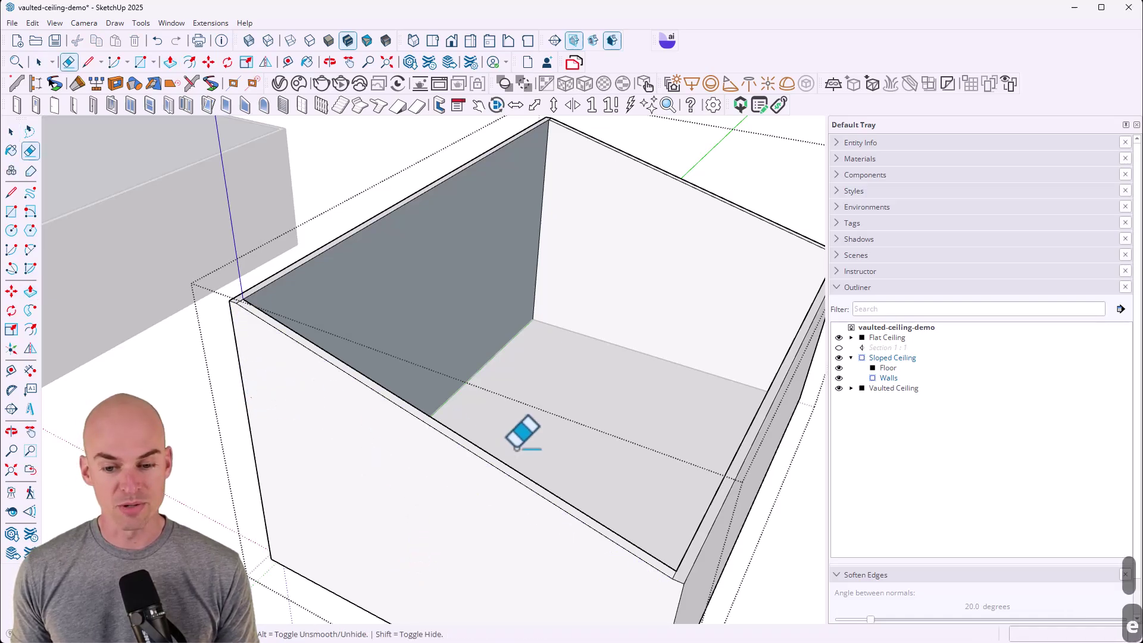
mouse_move(523, 434)
middle_down()
mouse_move(250, 490)
mouse_move(123, 242)
middle_up()
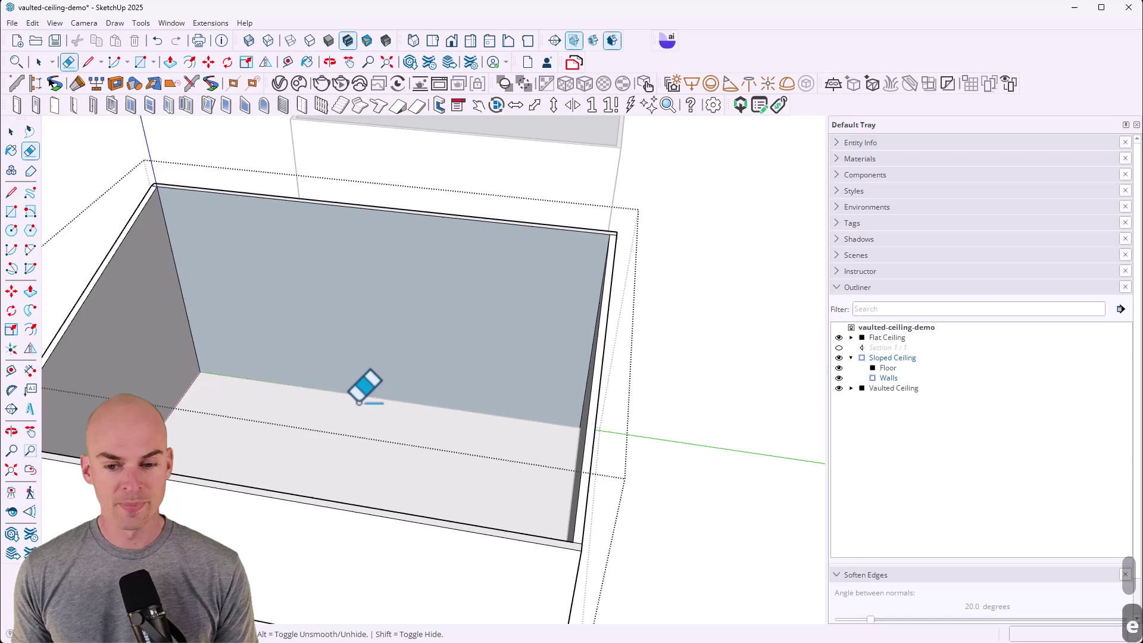
mouse_move(309, 387)
middle_down()
mouse_move(303, 352)
mouse_move(429, 301)
middle_up()
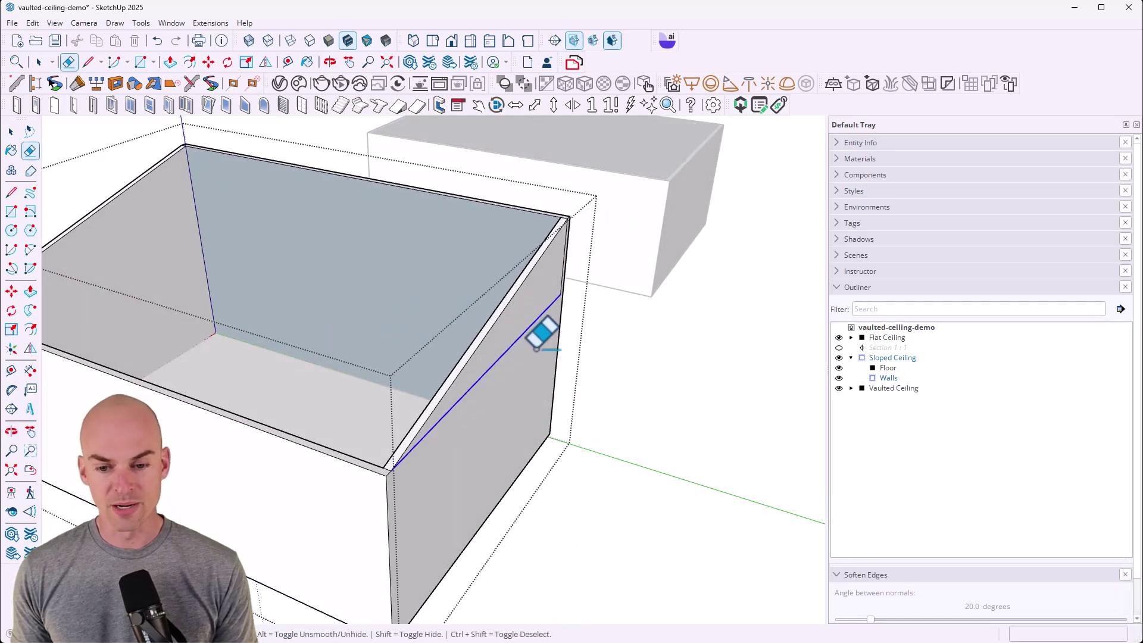
scroll(543, 329, up, 3)
scroll(573, 304, up, 2)
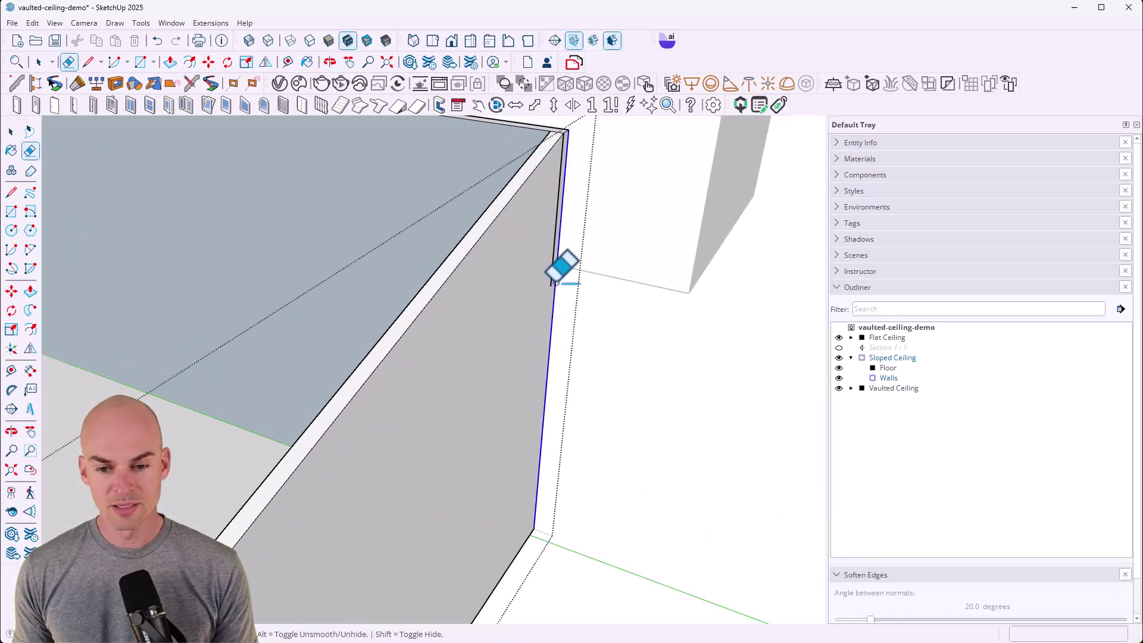
click(554, 278)
key(ctrl+z)
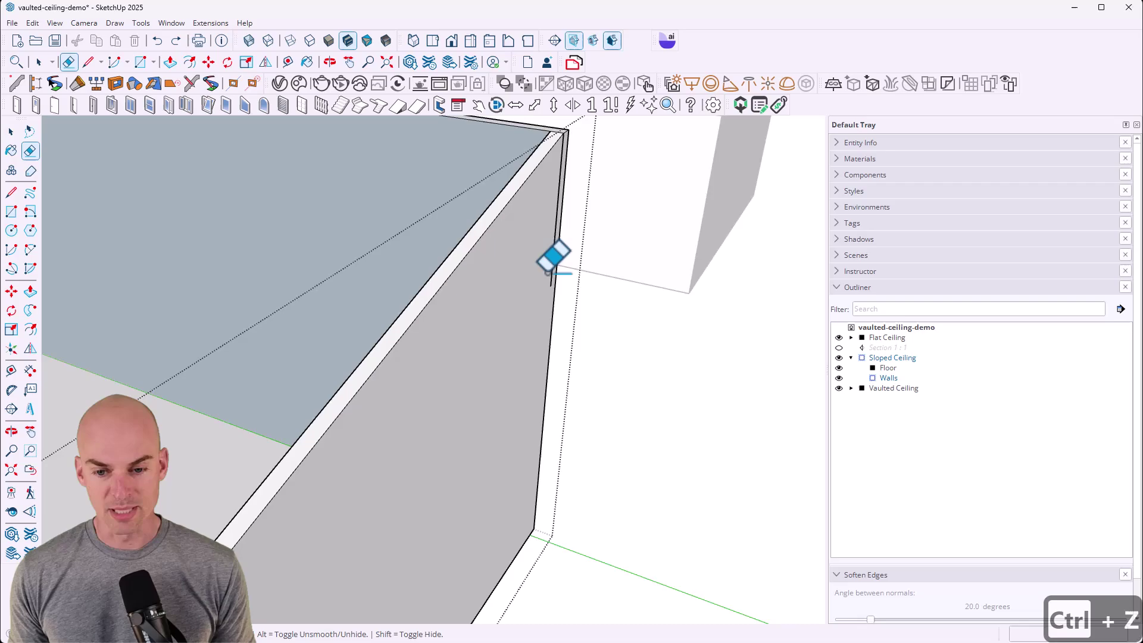
scroll(559, 260, down, 6)
- Reverse the sloped wall face so its front side shows
middle_drag(171, 375, 492, 301)
key(space)
click(493, 302)
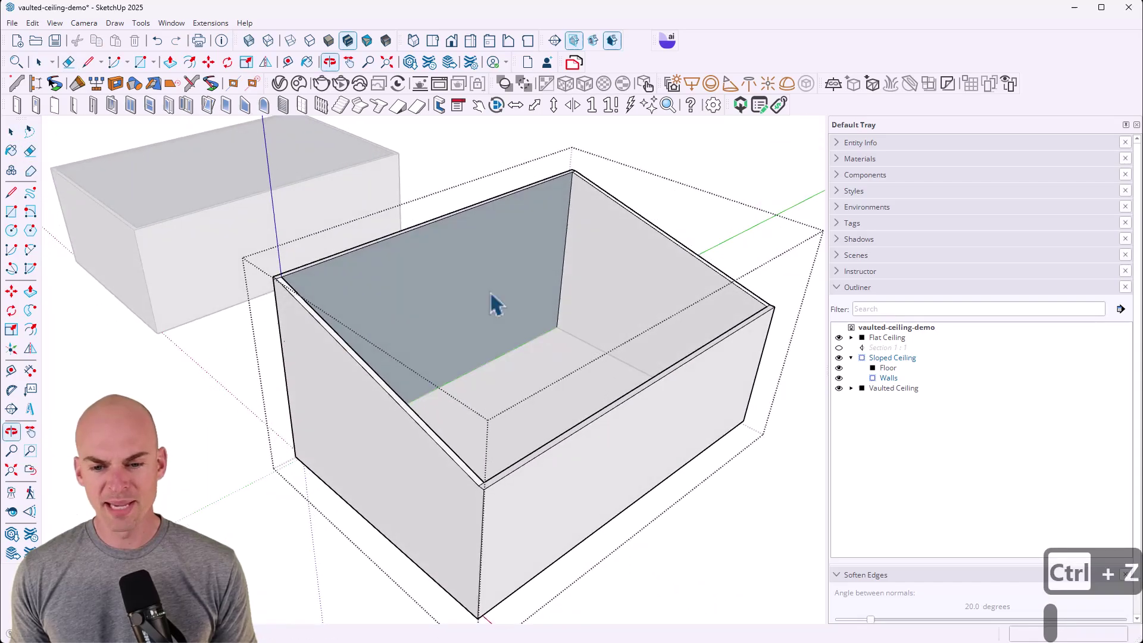
scroll(498, 199, up, 5)
scroll(497, 214, down, 4)
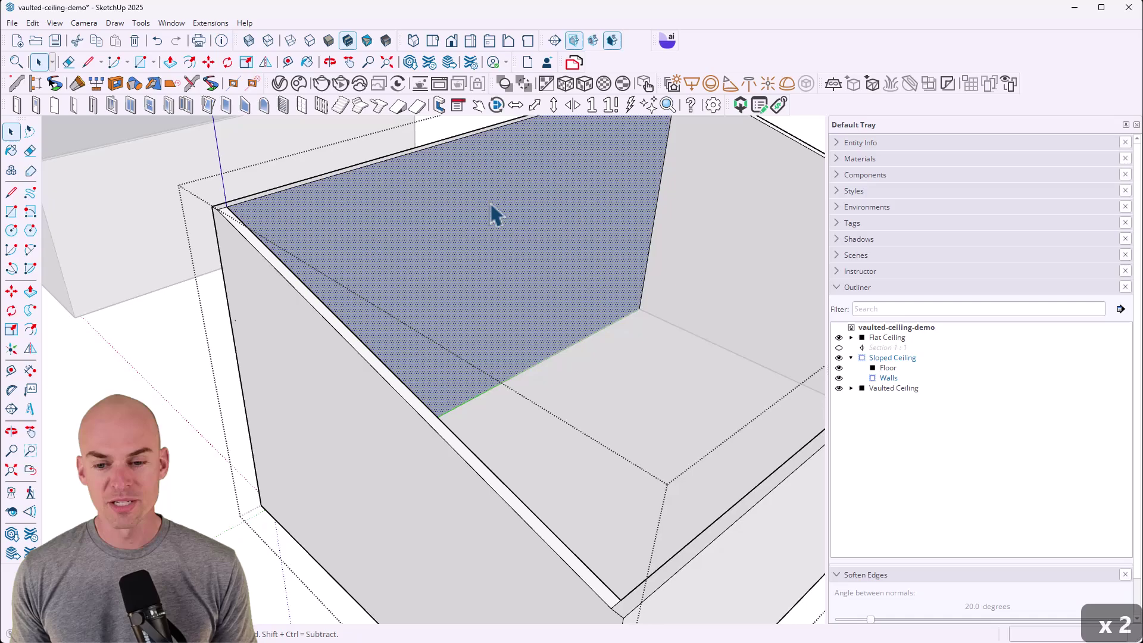
right_click(488, 203)
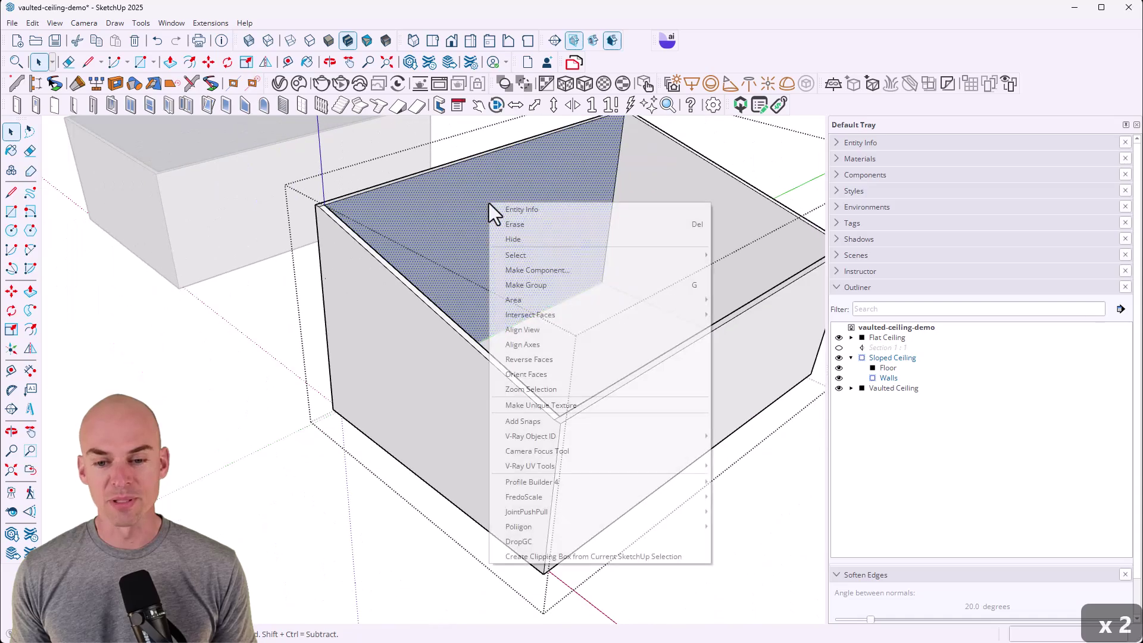
click(567, 358)
click(190, 418)
middle_drag(224, 434, 735, 241)
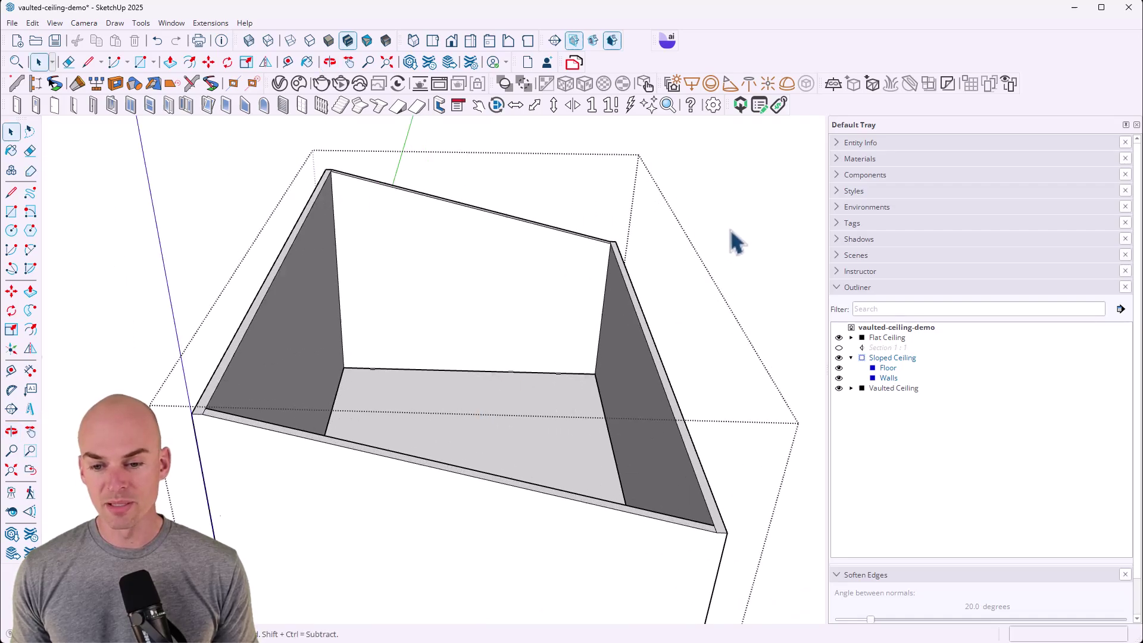
- Exit the Sloped Ceiling group and draw a rectangle from the low wall corner to the top wall corner
click(736, 241)
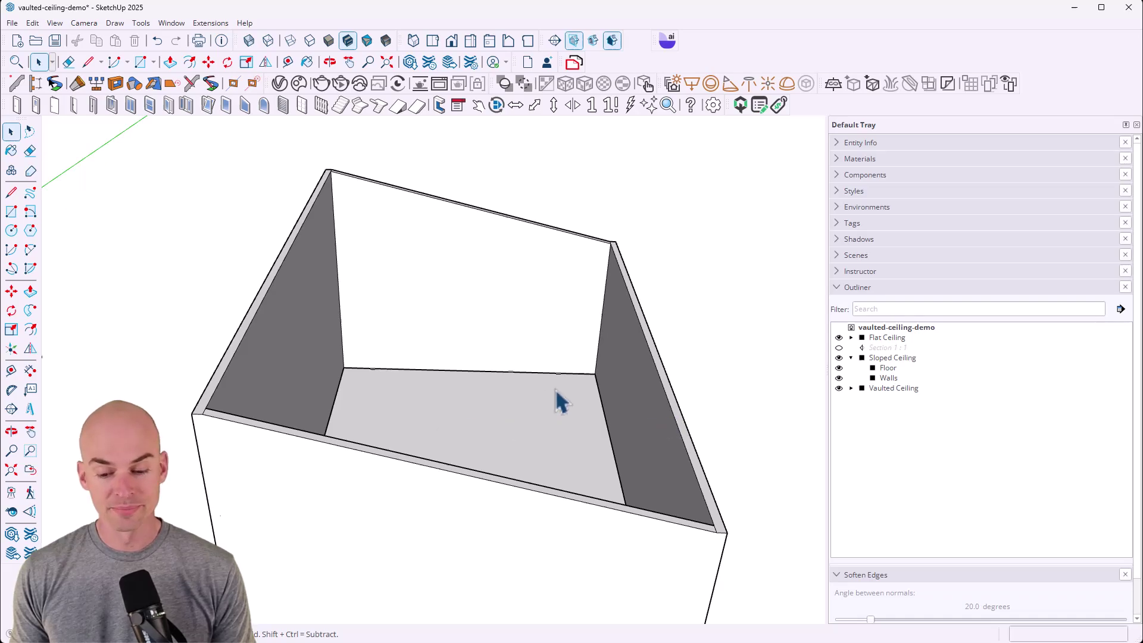
middle_drag(570, 444, 529, 440)
key(r)
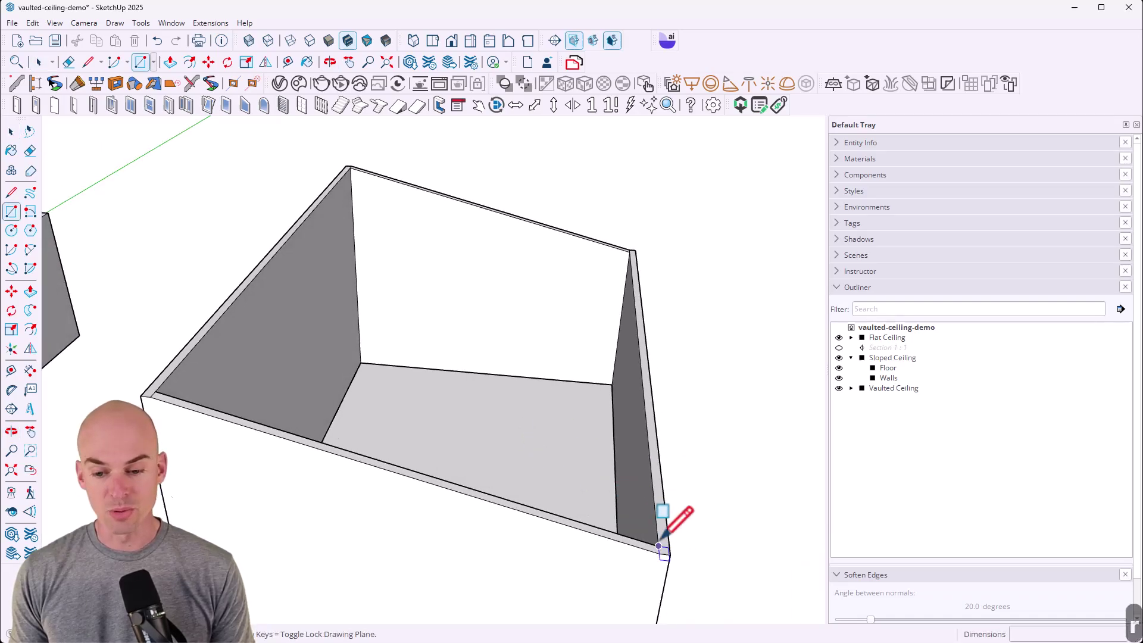
click(658, 545)
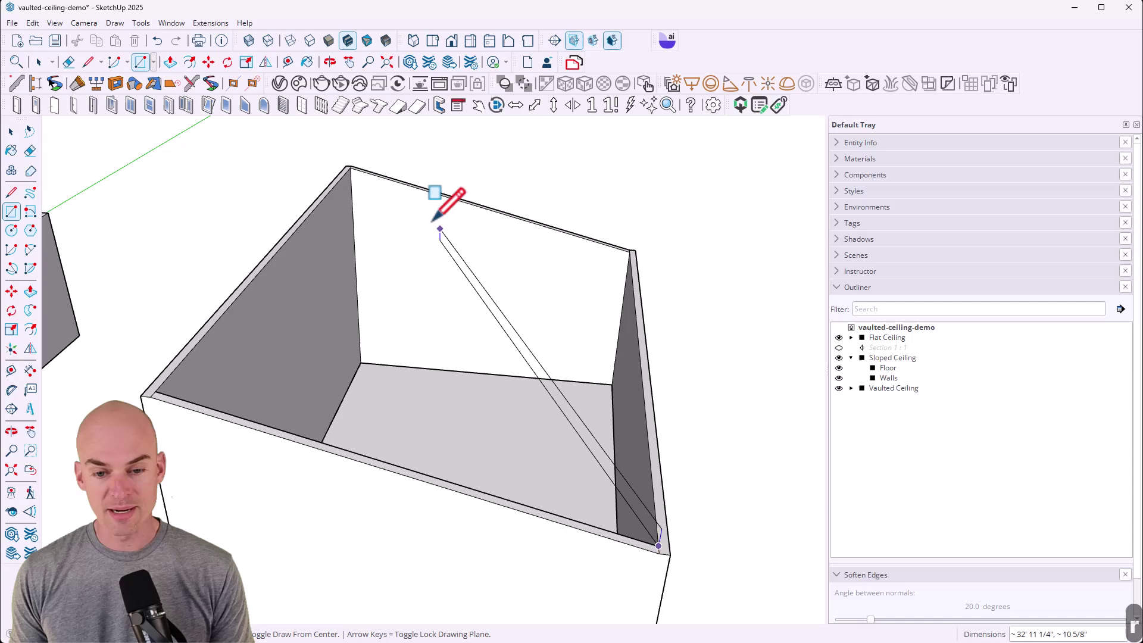
click(350, 168)
- Select the new ceiling face with its edges and make it a group
key(space)
double_click(398, 254)
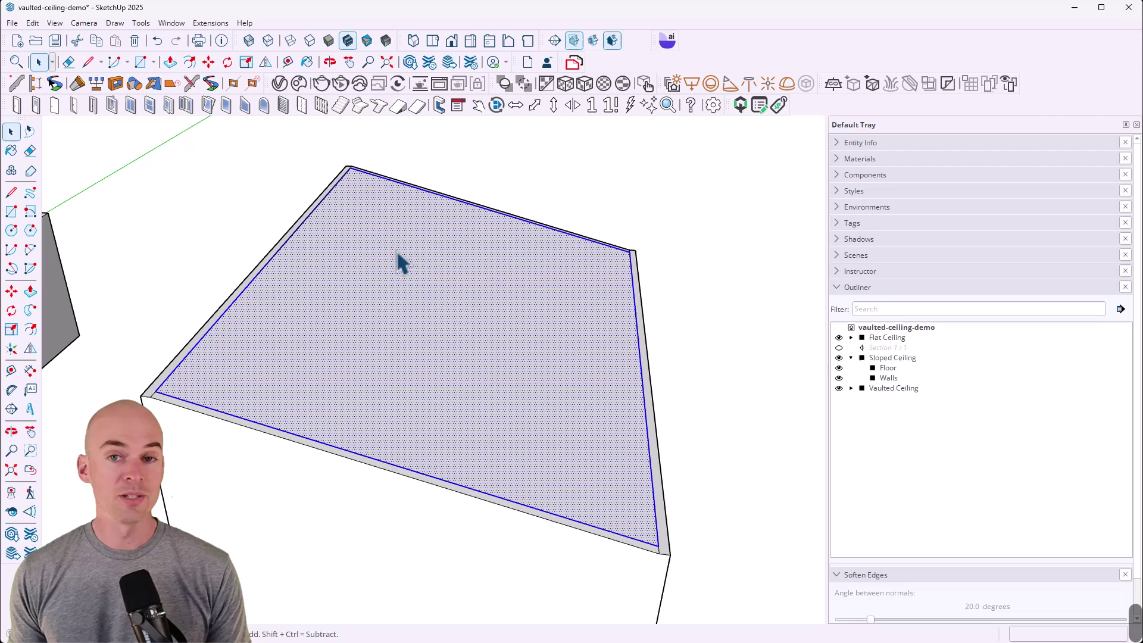
key(ctrl+g)
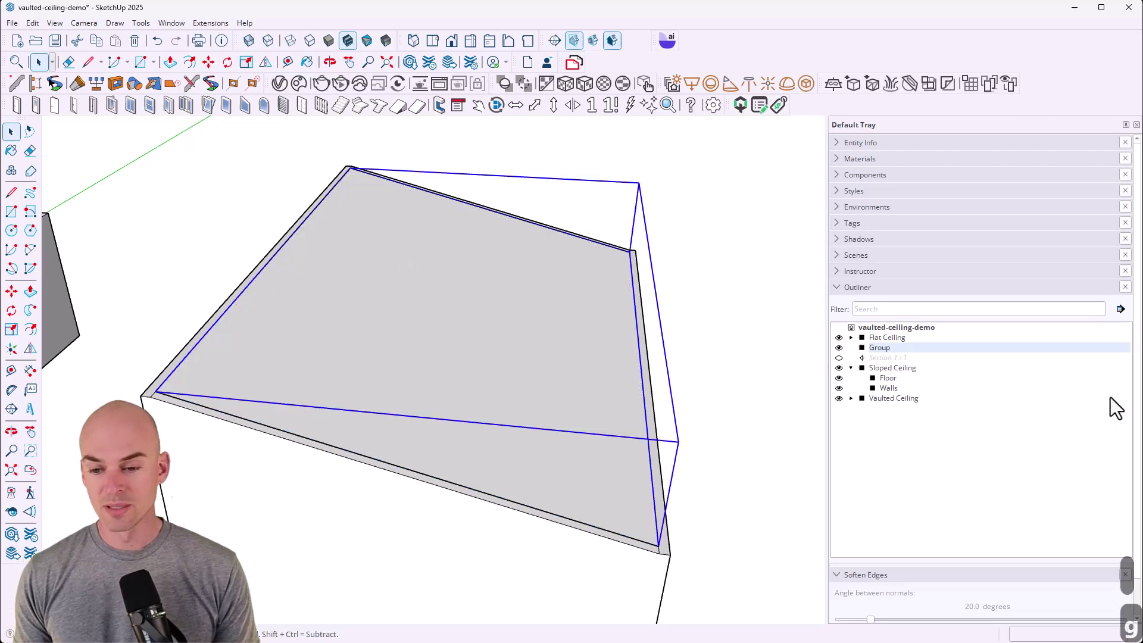
- Rename the new group 'Ceiling' in the Outliner and drag it into the Sloped Ceiling group
right_click(917, 349)
click(927, 342)
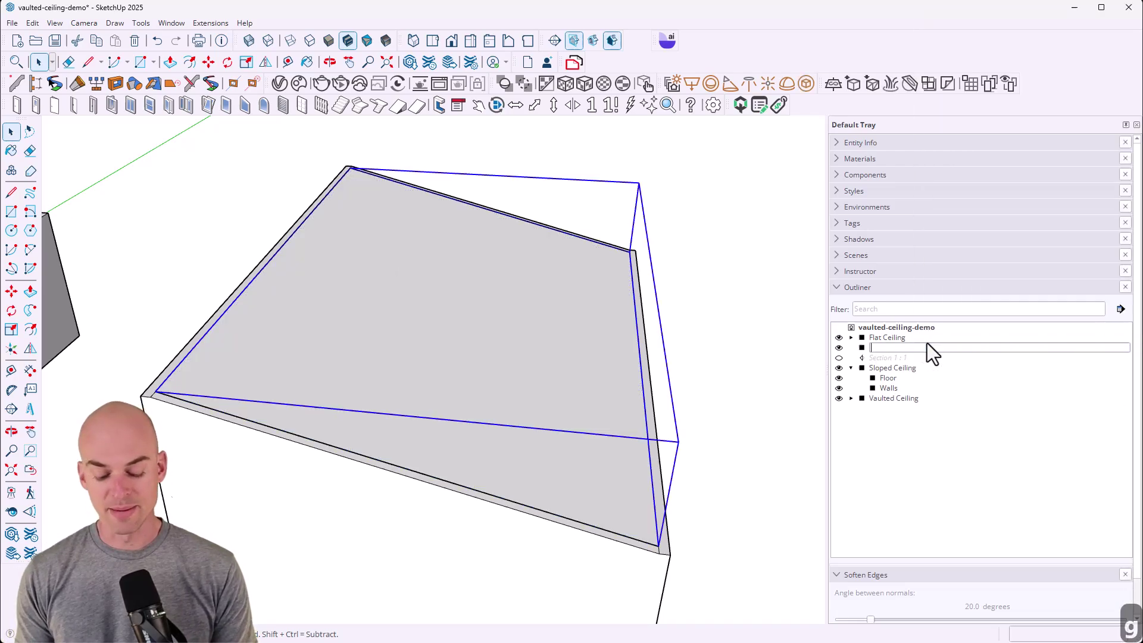
text(Ceiling)
key(Return)
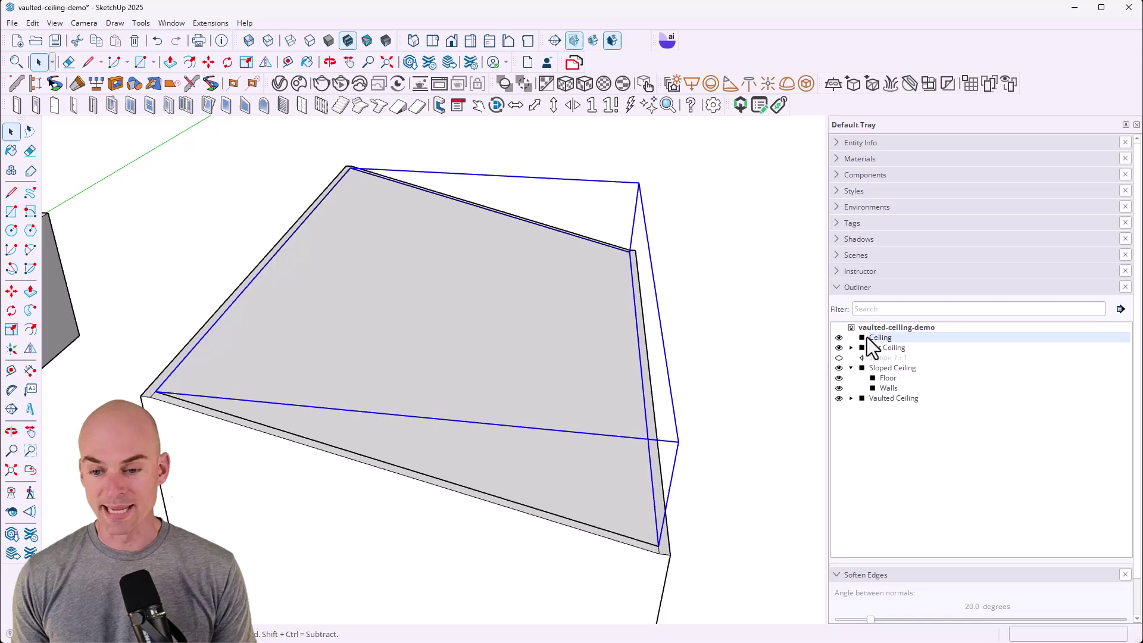
drag(867, 337, 893, 369)
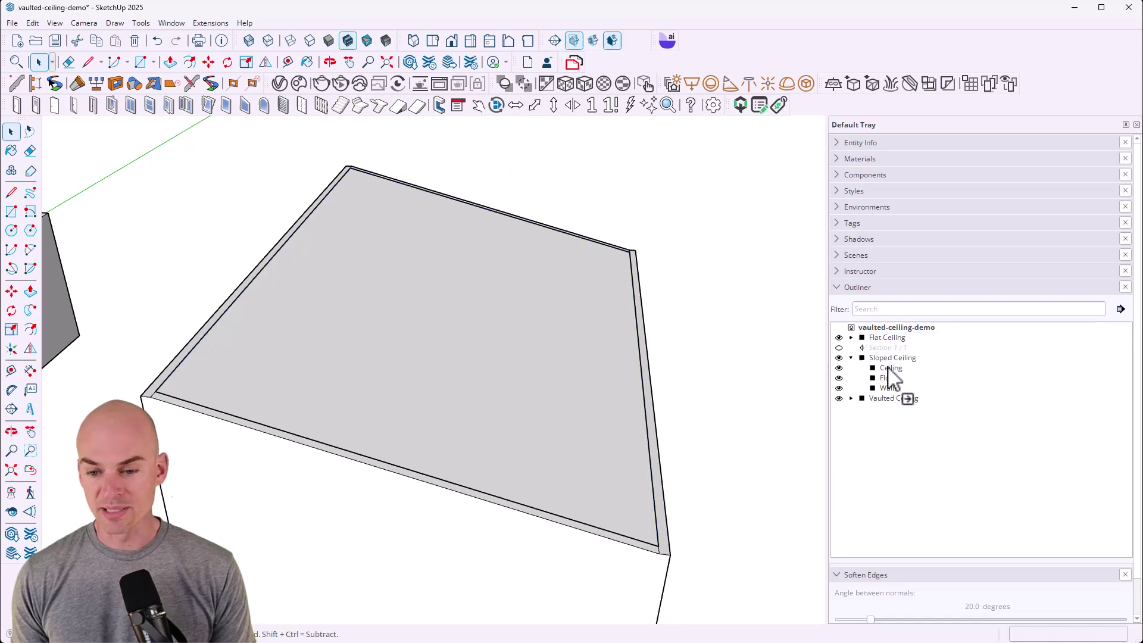
- Toggle the Ceiling group's visibility off and on, then open it and select its face
click(839, 368)
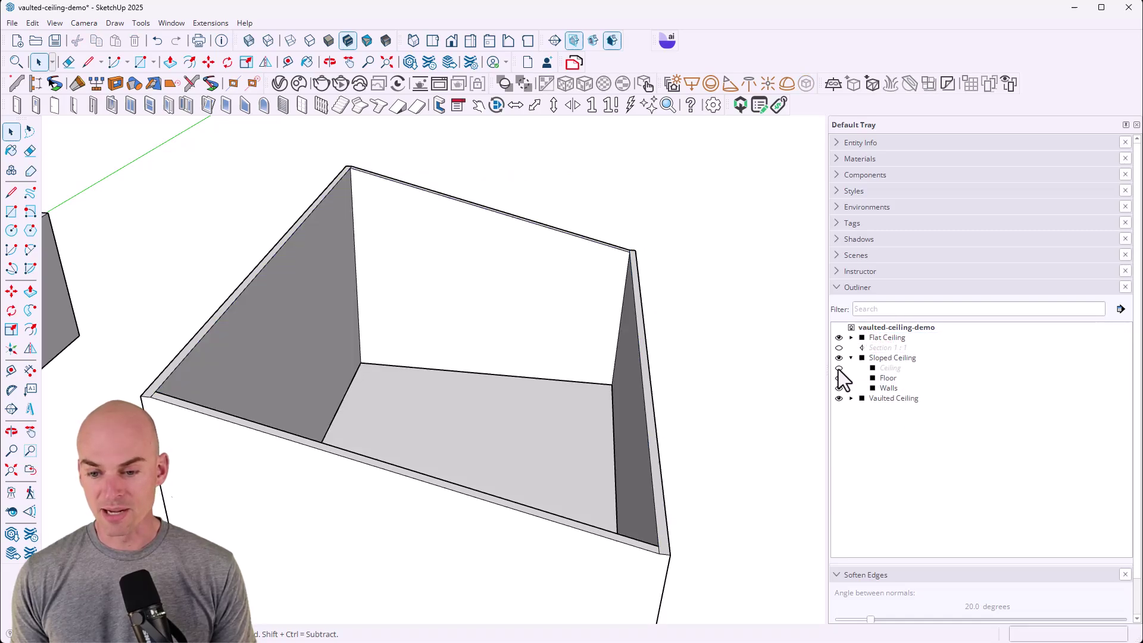
click(840, 369)
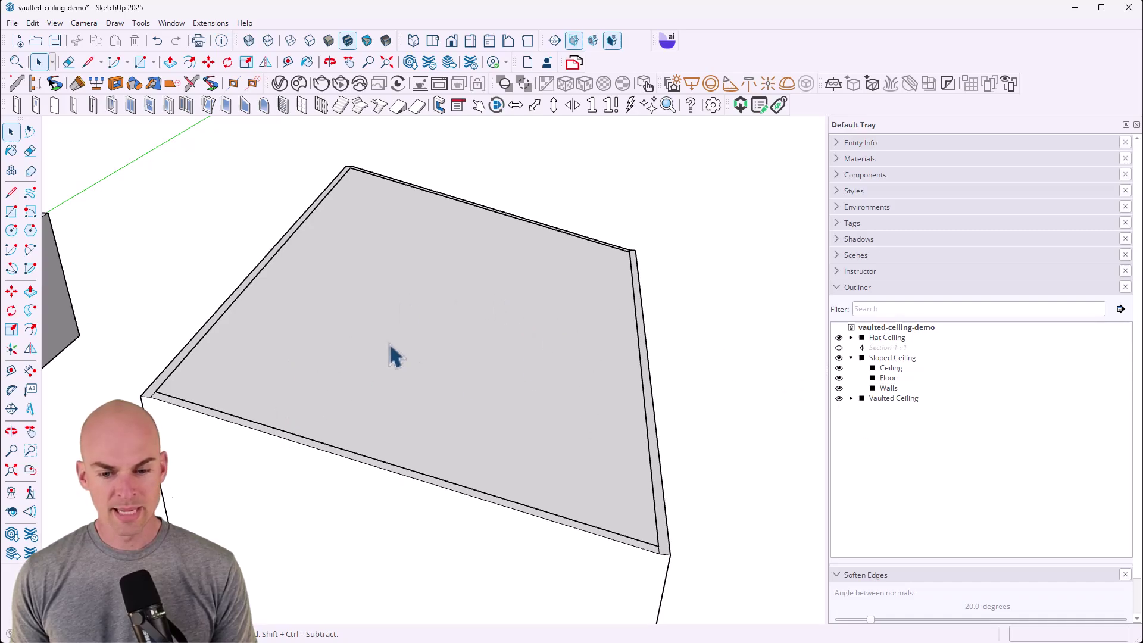
double_click(486, 321)
click(483, 320)
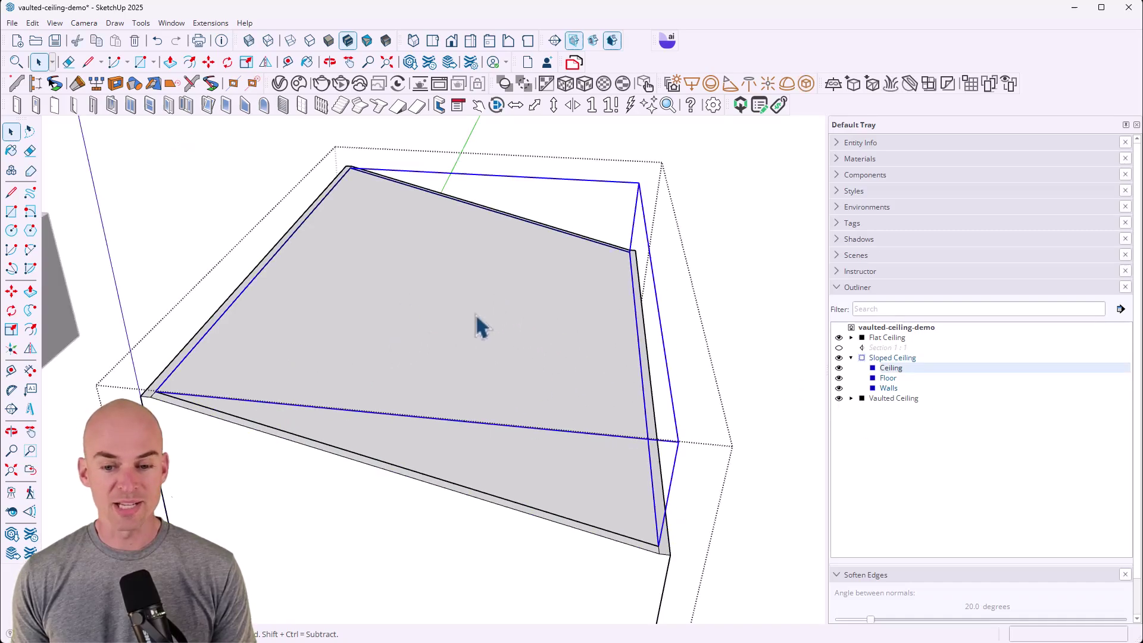
double_click(476, 320)
click(477, 320)
- Reverse the ceiling face and exit group editing
right_click(473, 318)
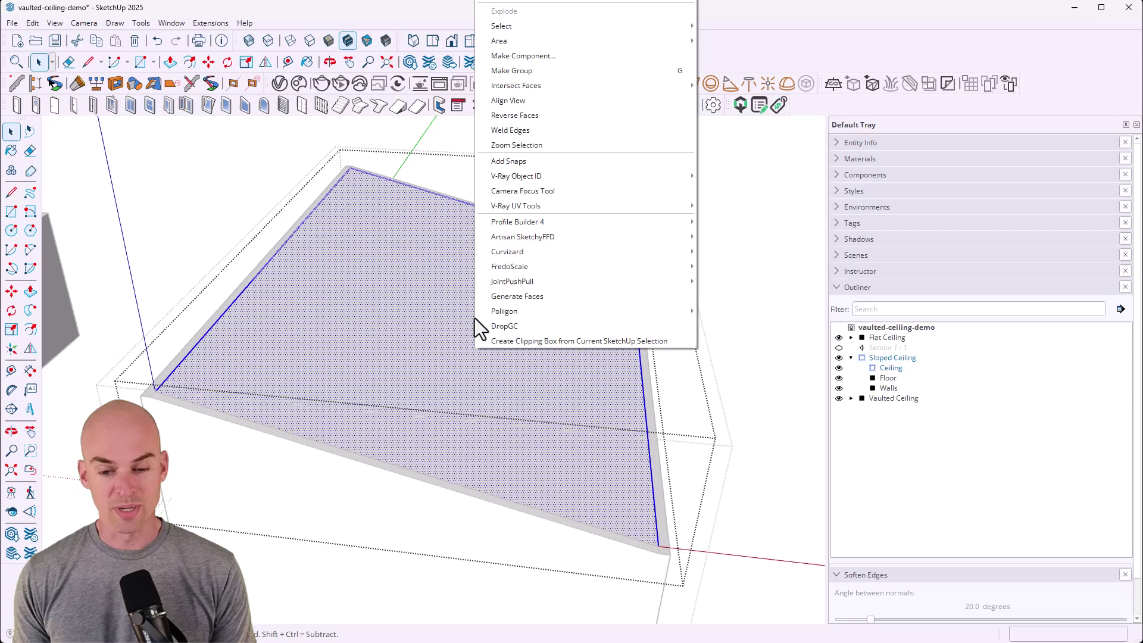
click(503, 119)
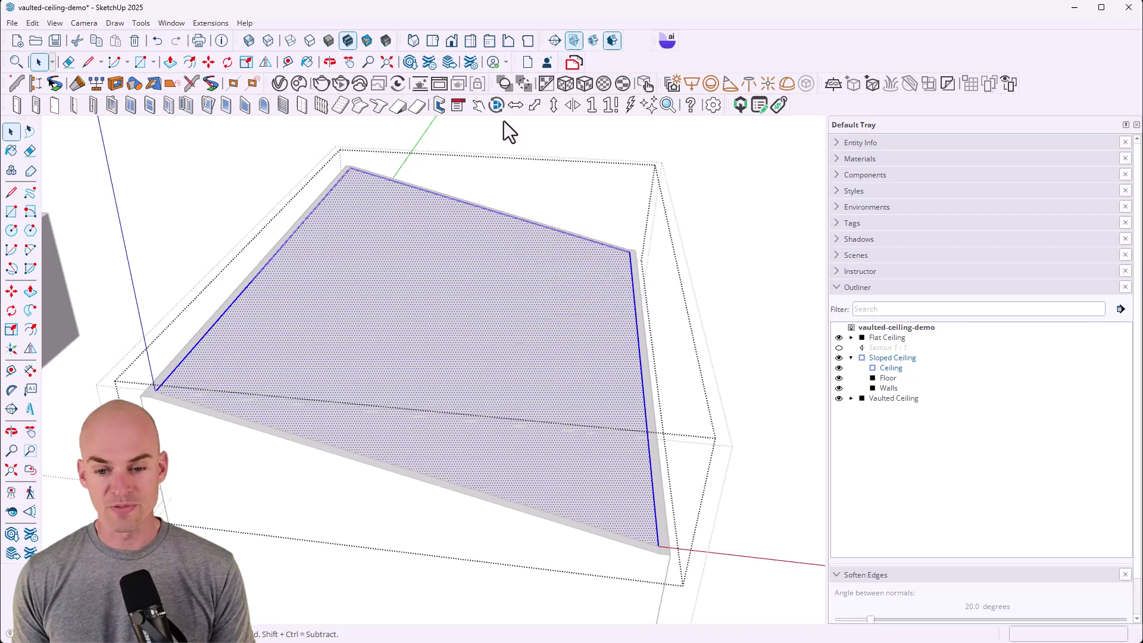
click(733, 228)
middle_drag(454, 556, 666, 366)
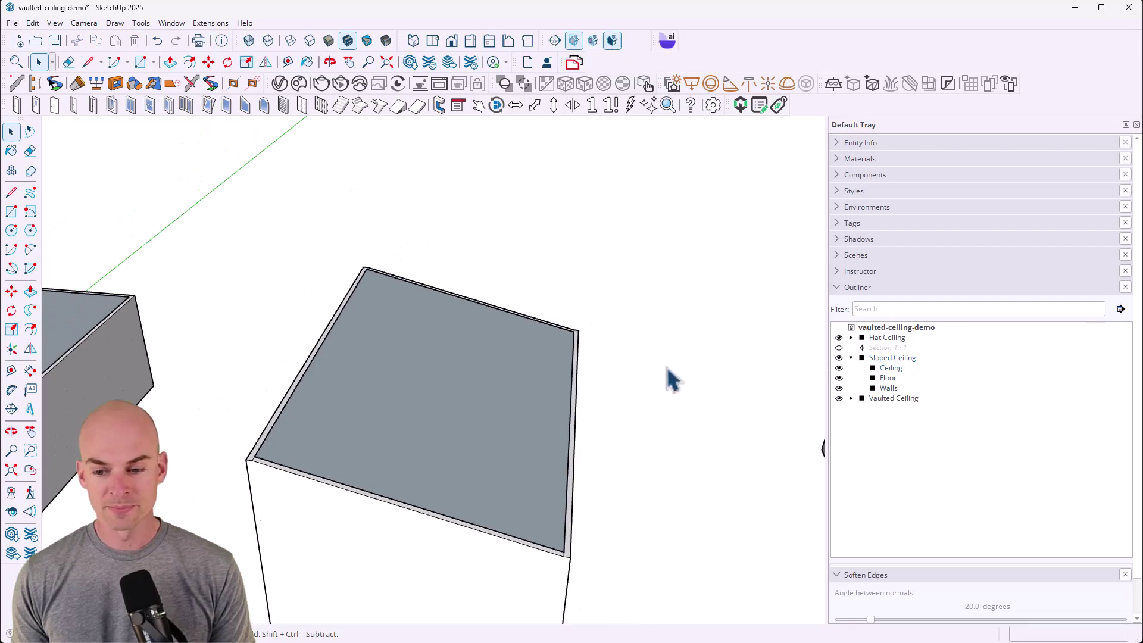
- Show the section plane again and pull the view out to see the rooms from outside
click(839, 351)
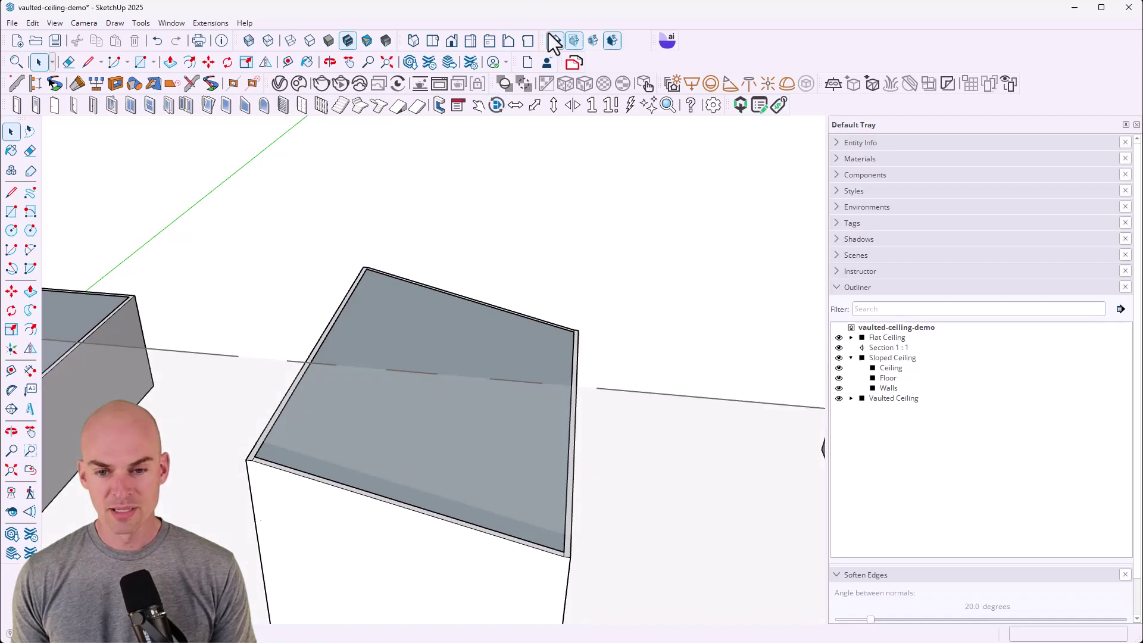
middle_drag(506, 299, 524, 199)
scroll(500, 298, up, 2)
mouse_move(493, 309)
middle_down()
mouse_move(478, 293)
mouse_move(469, 332)
mouse_move(502, 288)
mouse_move(523, 283)
mouse_move(454, 290)
mouse_move(518, 289)
mouse_move(505, 303)
mouse_move(502, 291)
middle_up()
scroll(470, 332, up, 4)
key(space)
scroll(707, 329, up, 2)
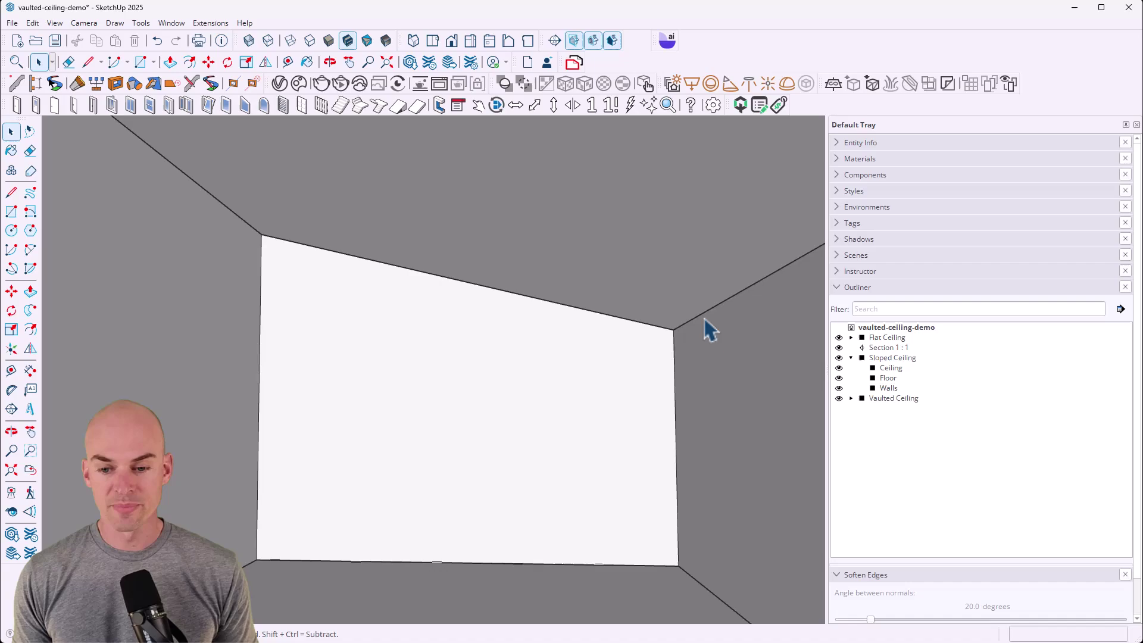
scroll(696, 334, up, 3)
scroll(644, 351, down, 6)
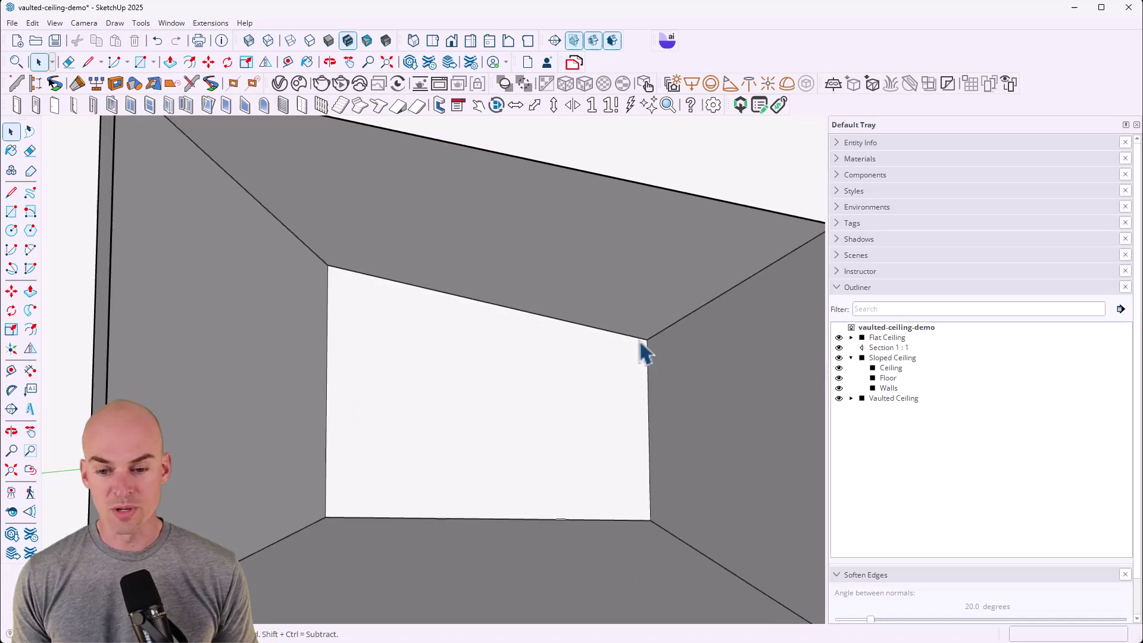
middle_drag(642, 350, 608, 451)
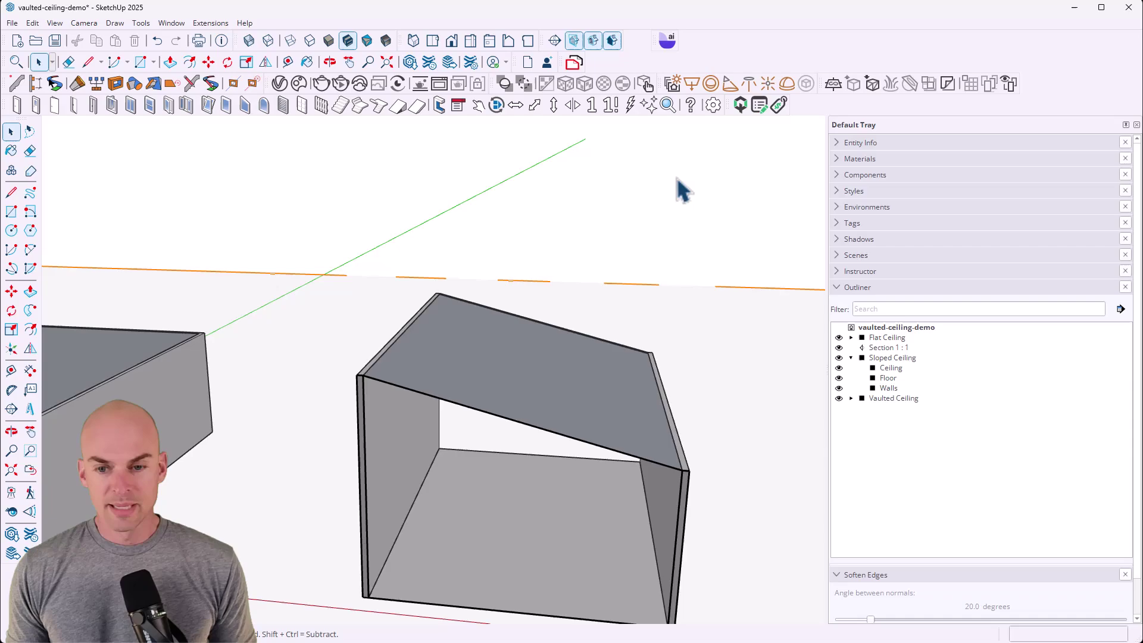
- Turn off Display Section Cuts and hide Section 1 : 1 so the rooms appear whole
click(595, 43)
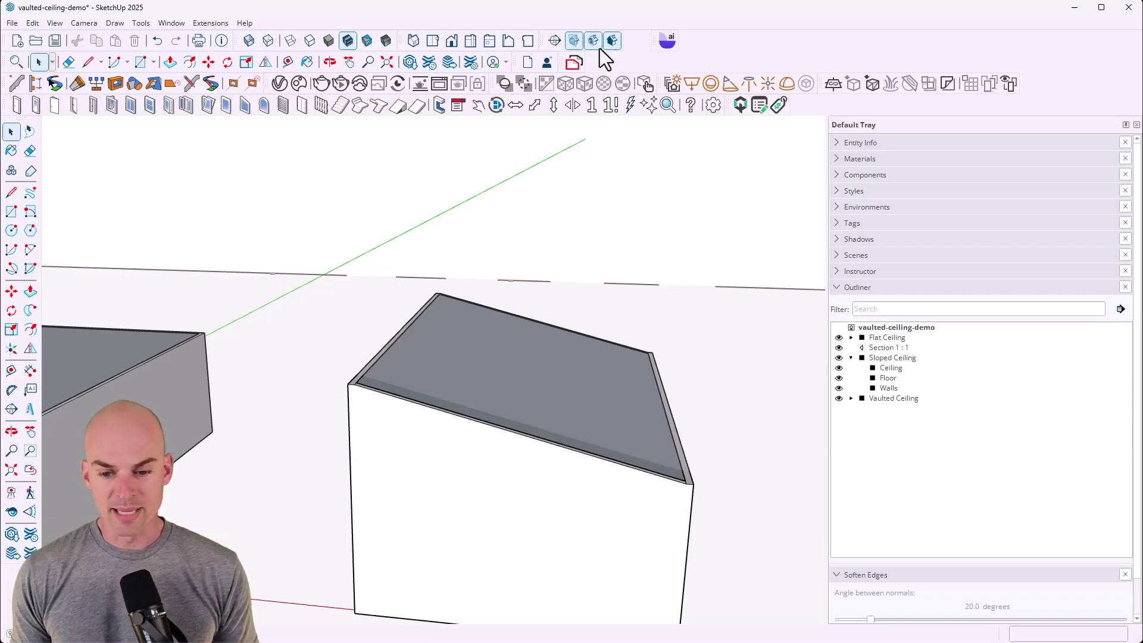
click(839, 347)
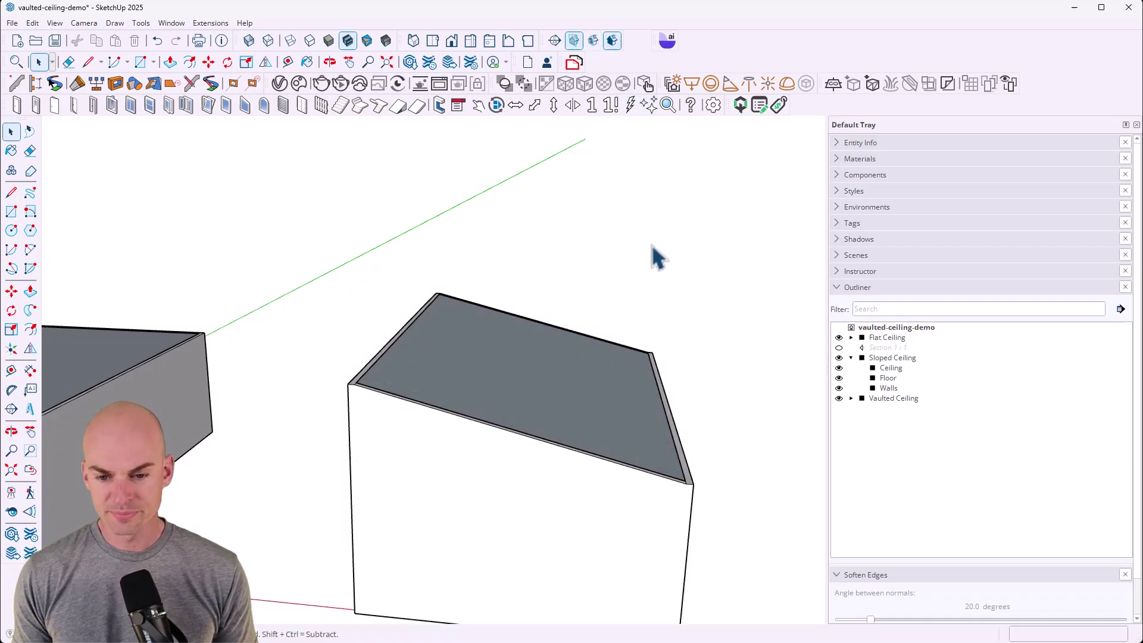
middle_drag(653, 255, 331, 457)
- Bring the open-topped Vaulted Ceiling room into view, select its group and enter it
key(space)
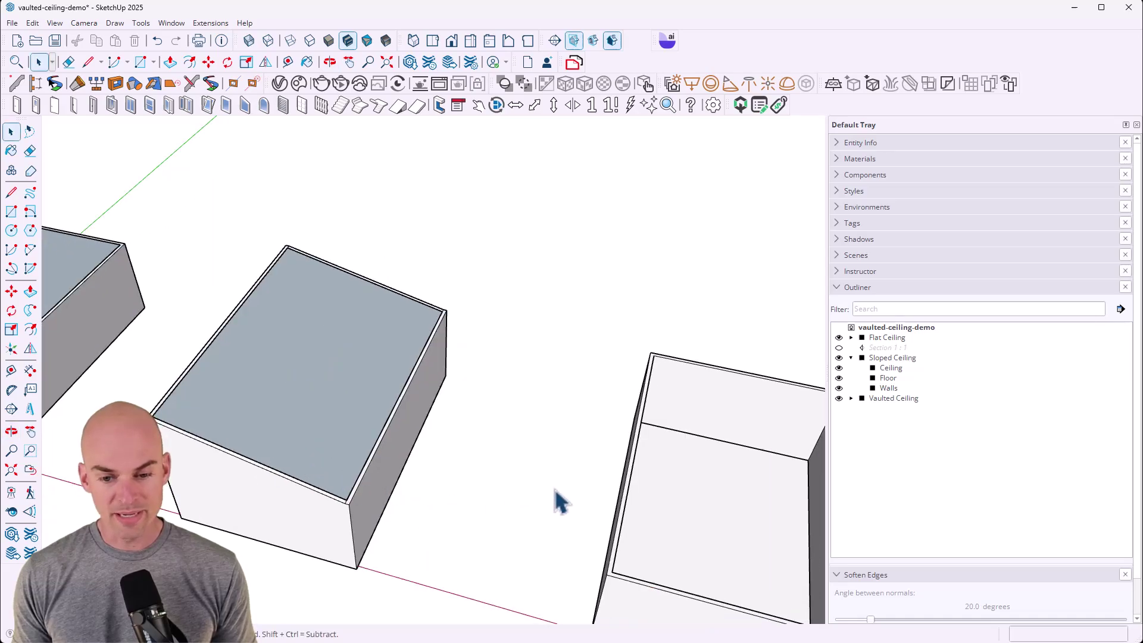
middle_drag(556, 500, 390, 413)
middle_drag(205, 442, 203, 397)
middle_drag(357, 399, 313, 390)
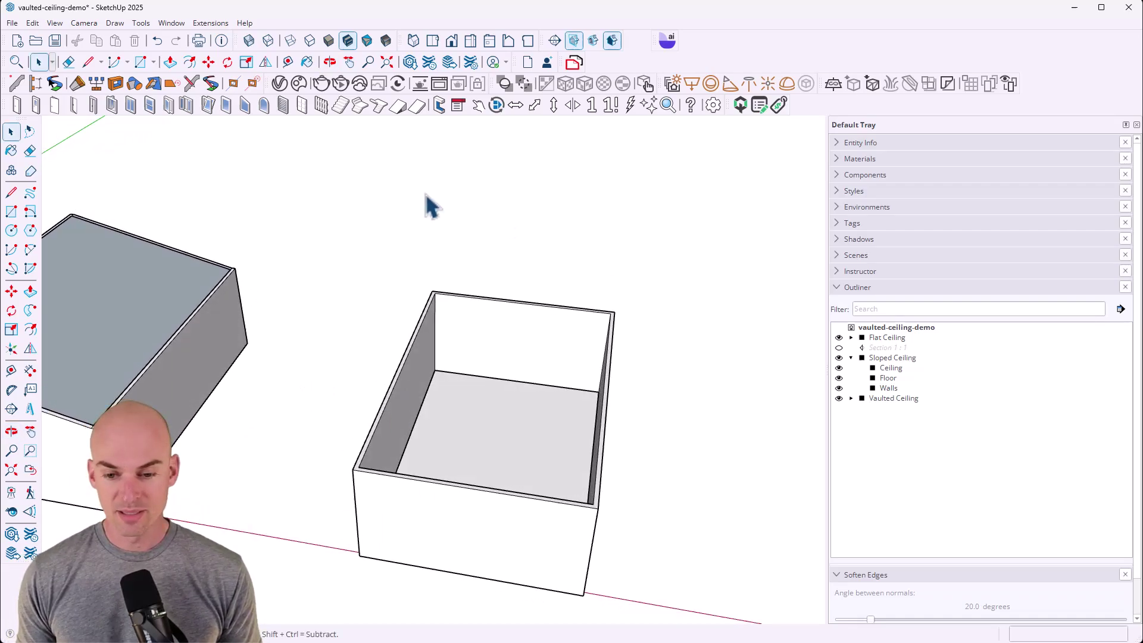
click(551, 342)
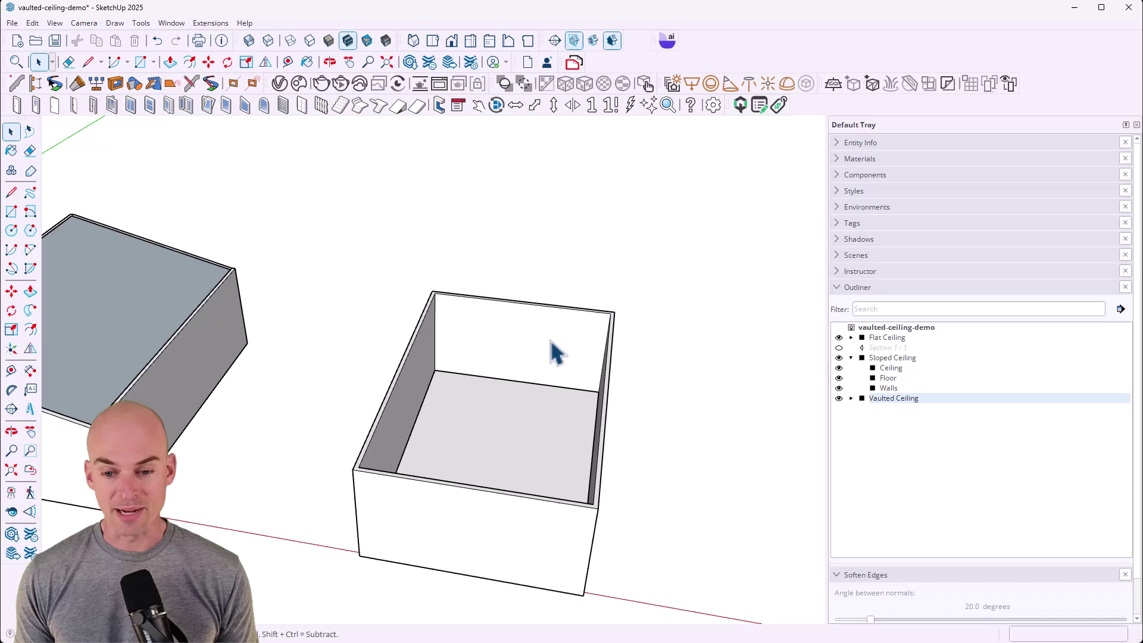
scroll(551, 338, up, 5)
shift+middle_drag(529, 410, 587, 365)
scroll(545, 384, down, 2)
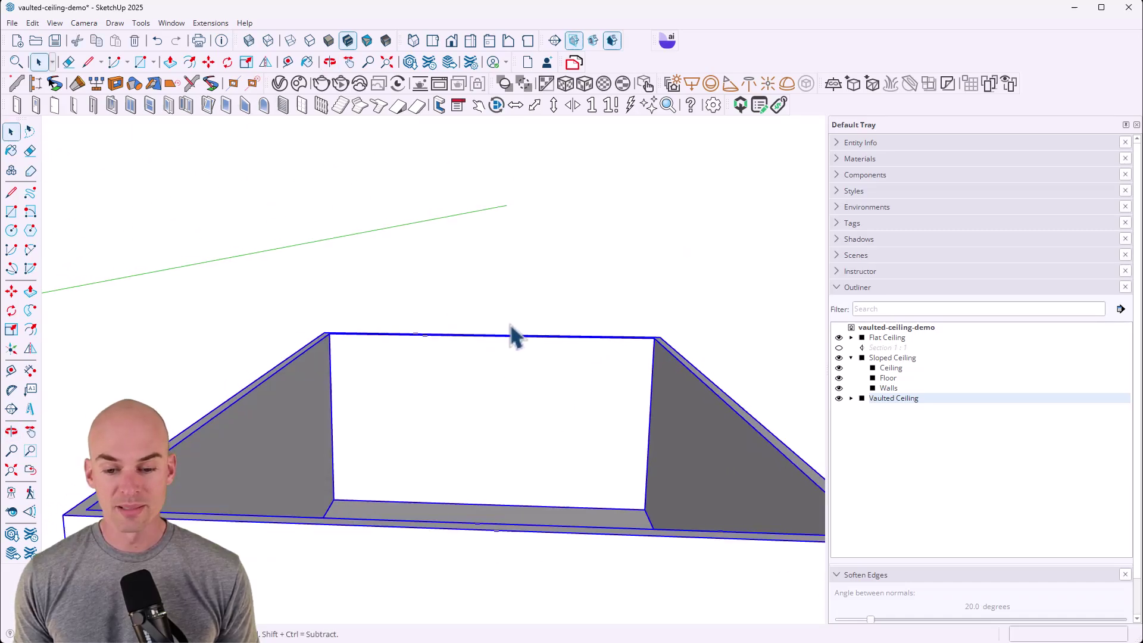
double_click(484, 348)
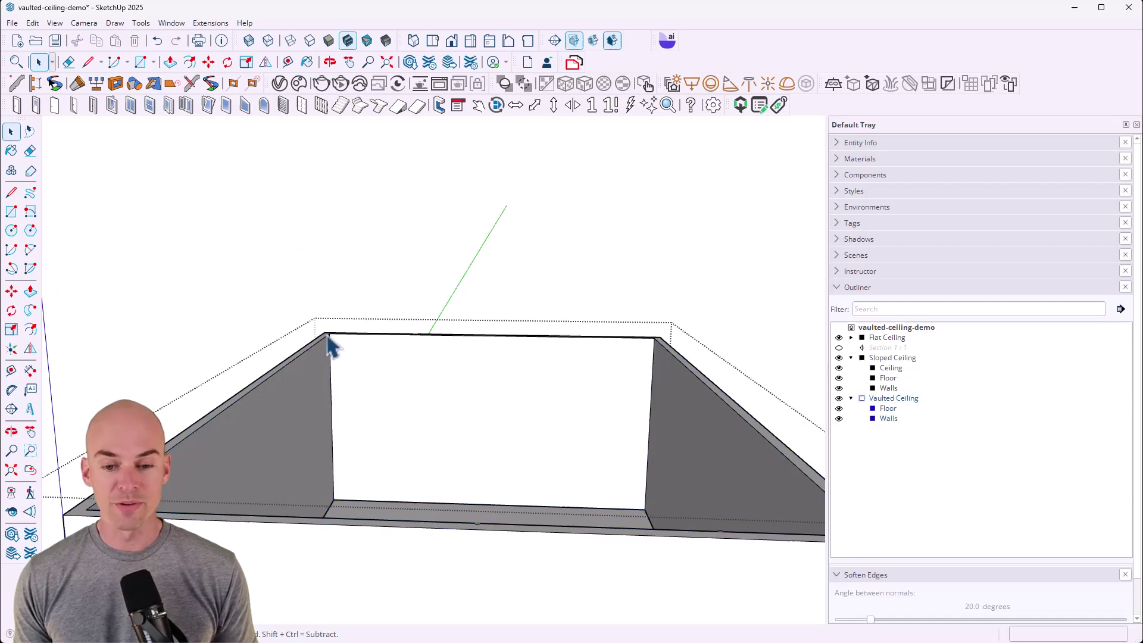
- Enter the Walls group of the Vaulted Ceiling room to work on the back wall
key(l)
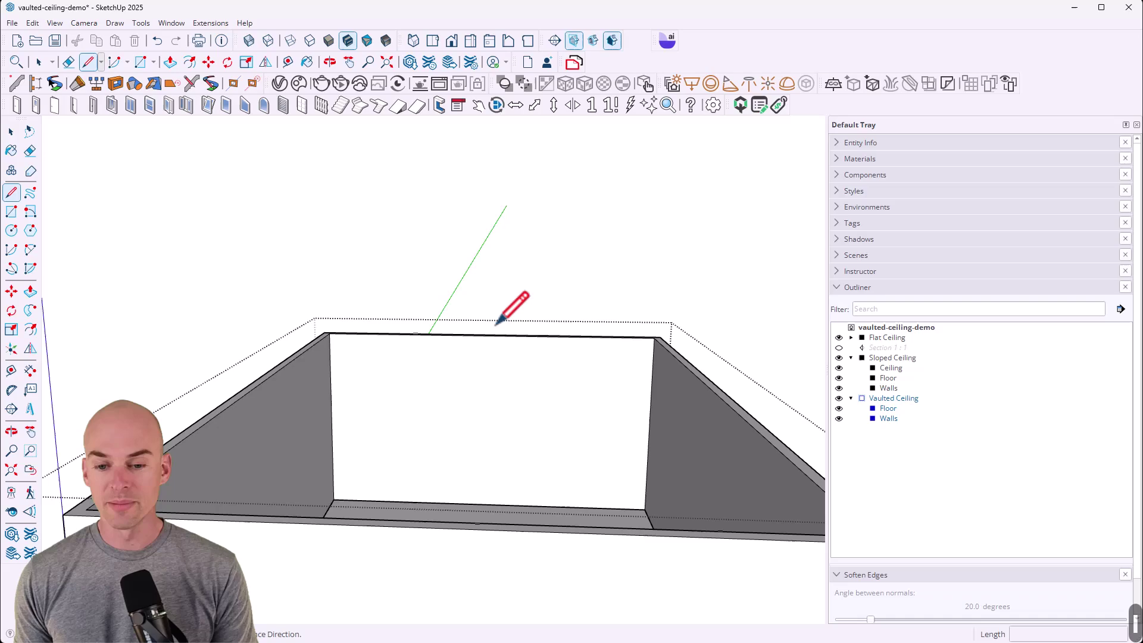
middle_drag(500, 336, 524, 498)
key(space)
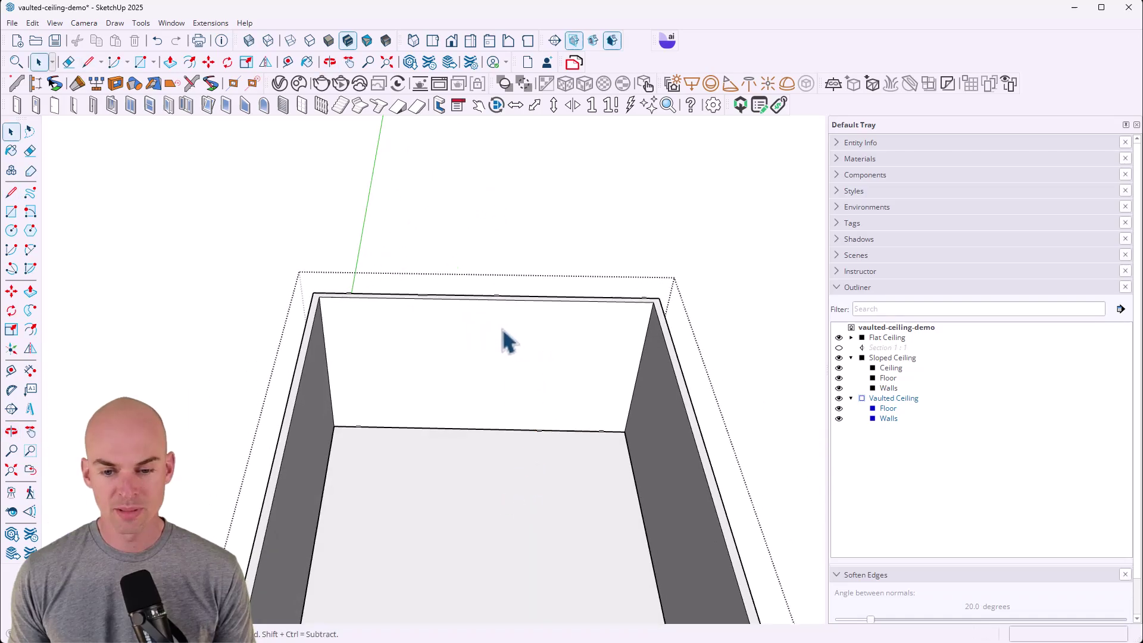
click(502, 327)
click(503, 330)
click(505, 341)
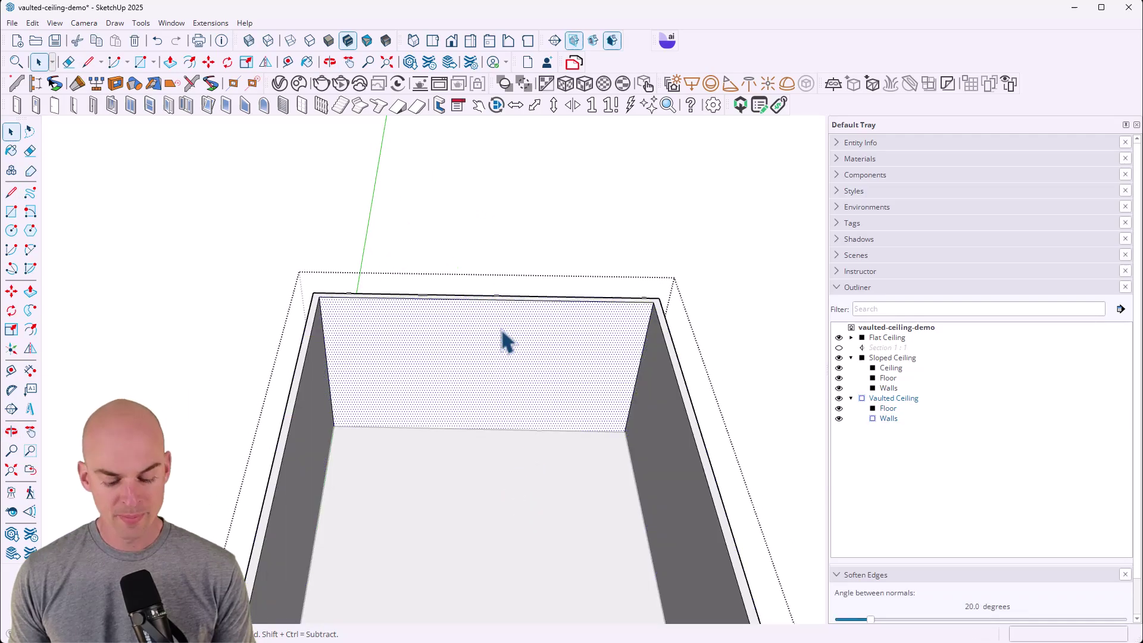
- Draw a 5' vertical line up from the back wall's top midpoint and close the triangle at the top-left corner
key(l)
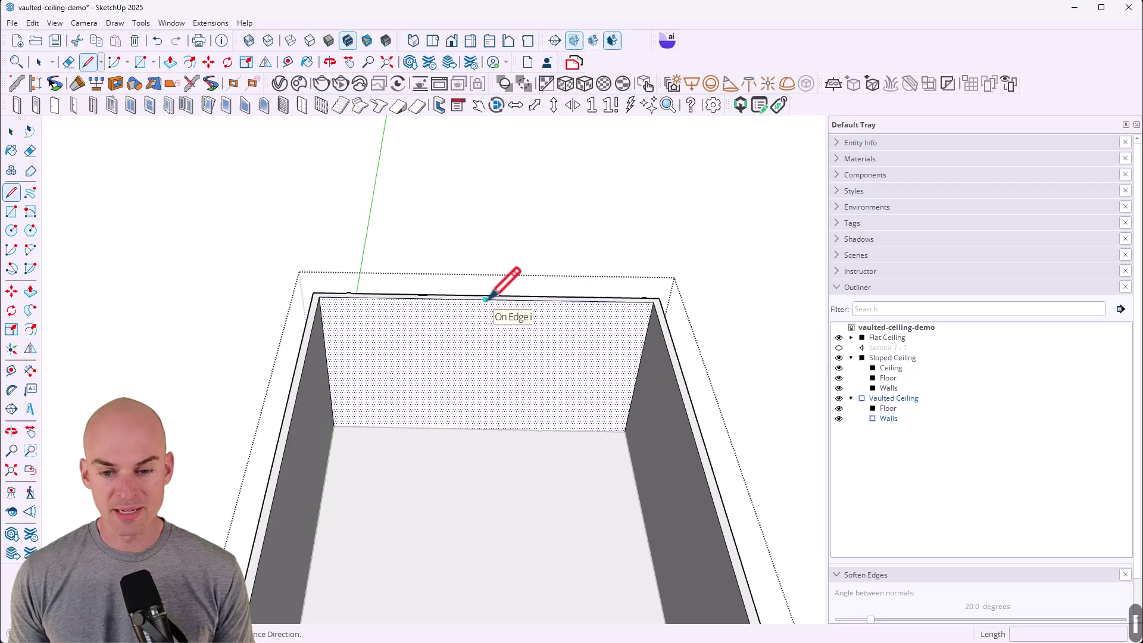
scroll(499, 296, up, 5)
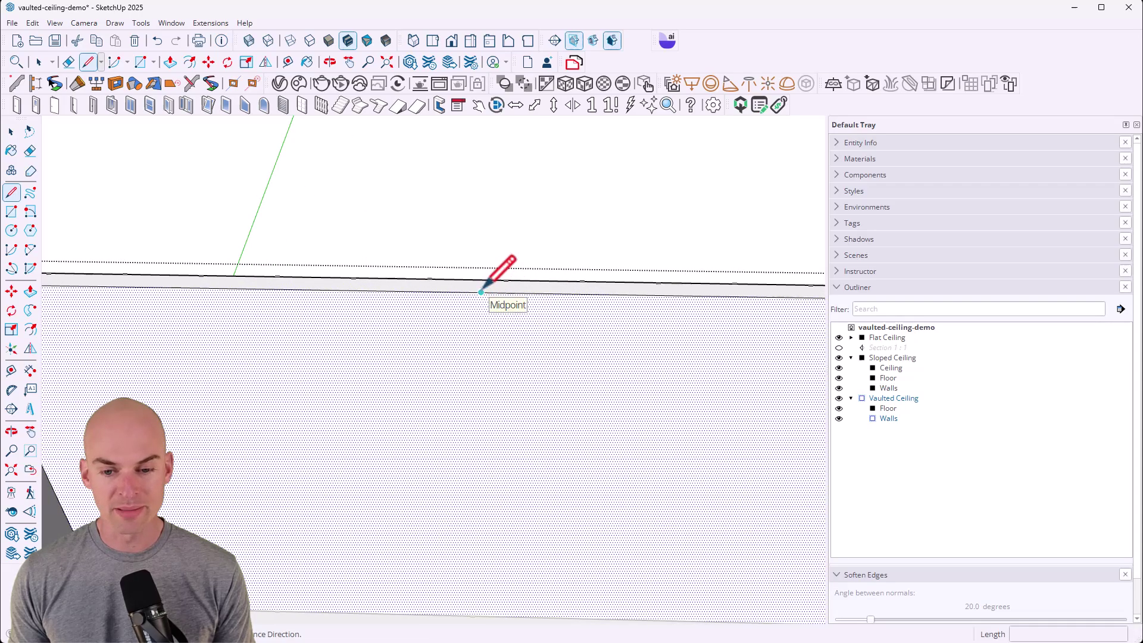
click(481, 292)
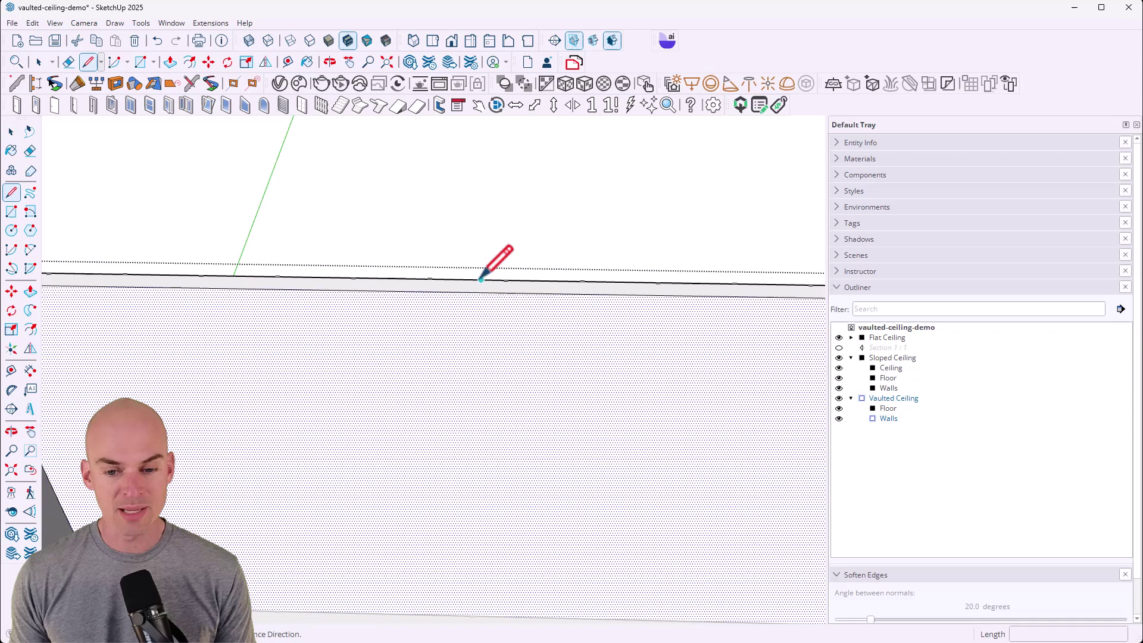
click(481, 279)
scroll(481, 279, down, 5)
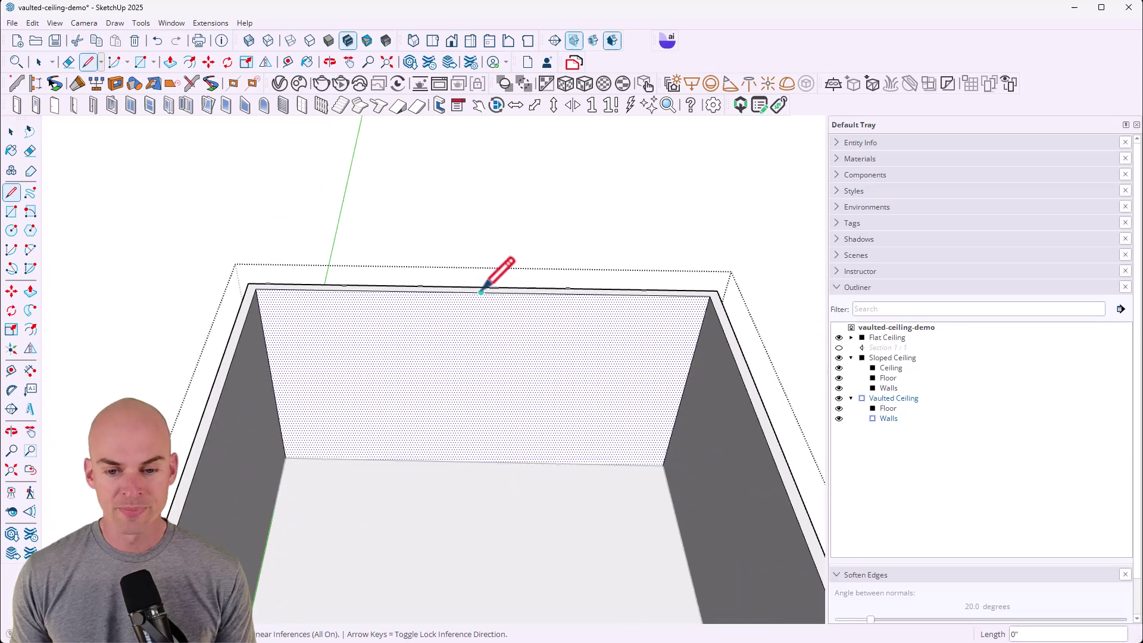
scroll(481, 291, down, 3)
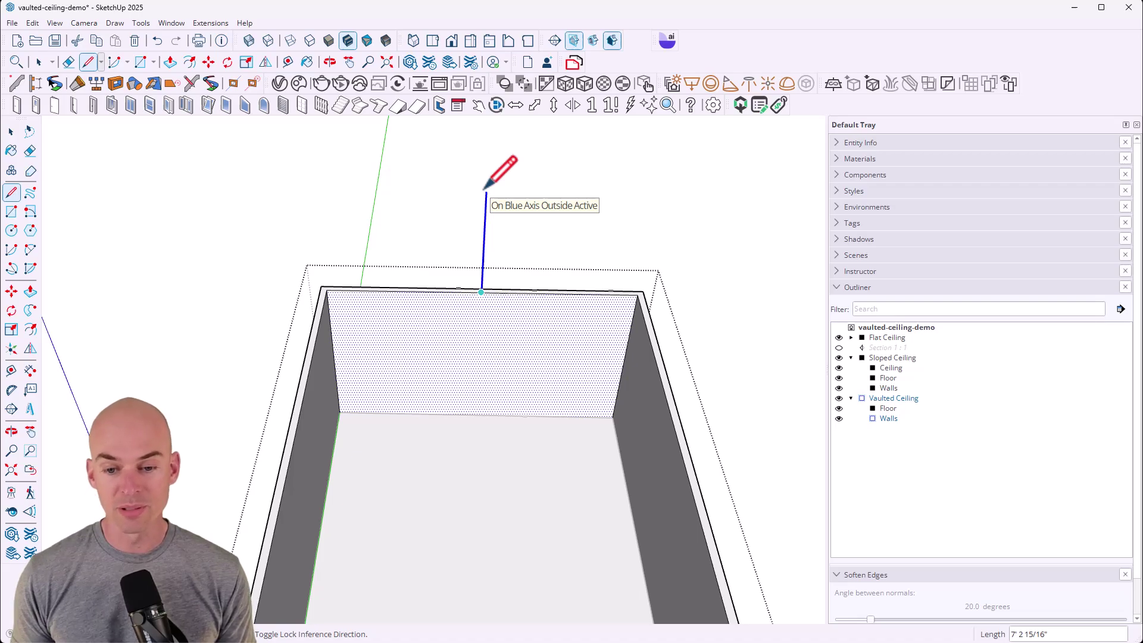
key(Up)
text(5')
key(Return)
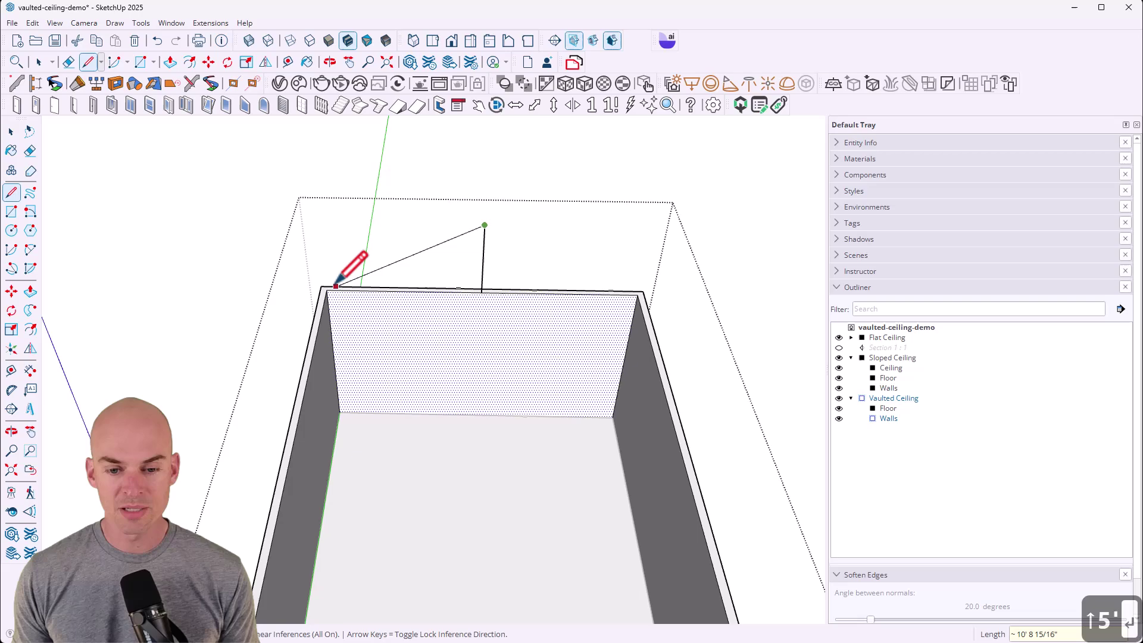
scroll(322, 287, up, 2)
scroll(322, 287, up, 2)
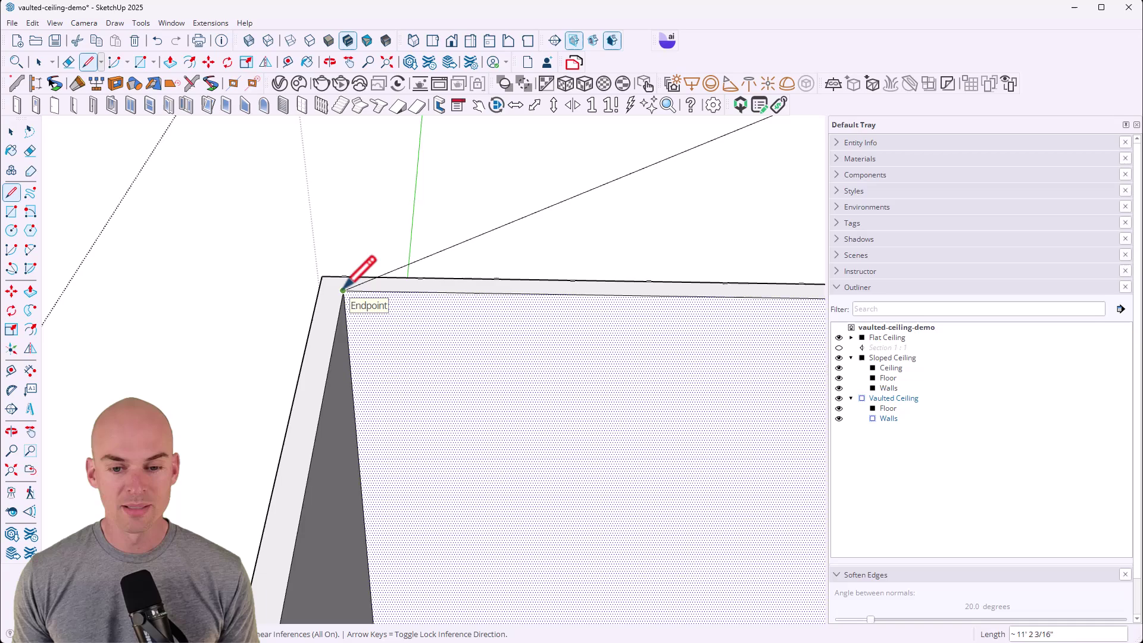
click(342, 290)
scroll(343, 290, down, 4)
key(space)
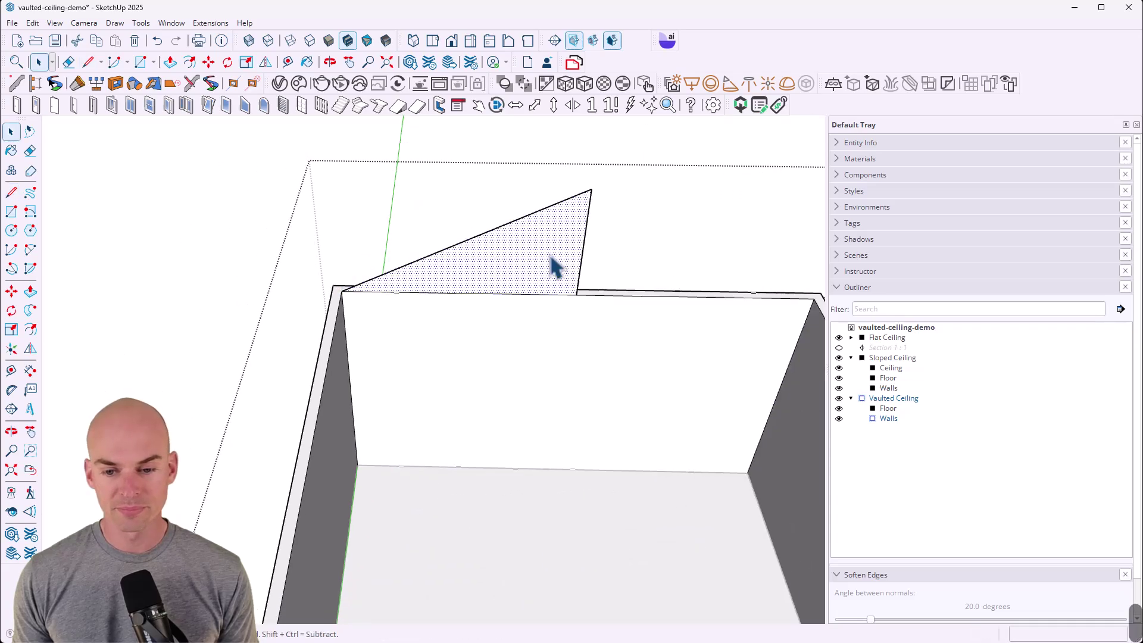
- Select the triangular gable face and undo it, leaving the back wall flat-topped
middle_drag(553, 268, 396, 381)
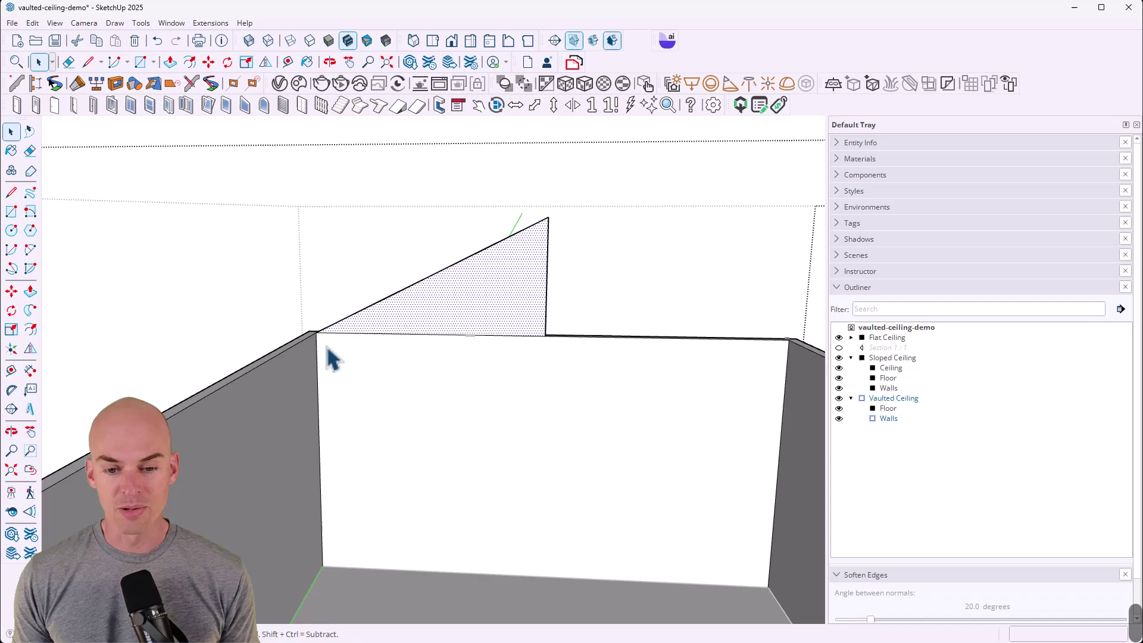
middle_drag(572, 285, 569, 372)
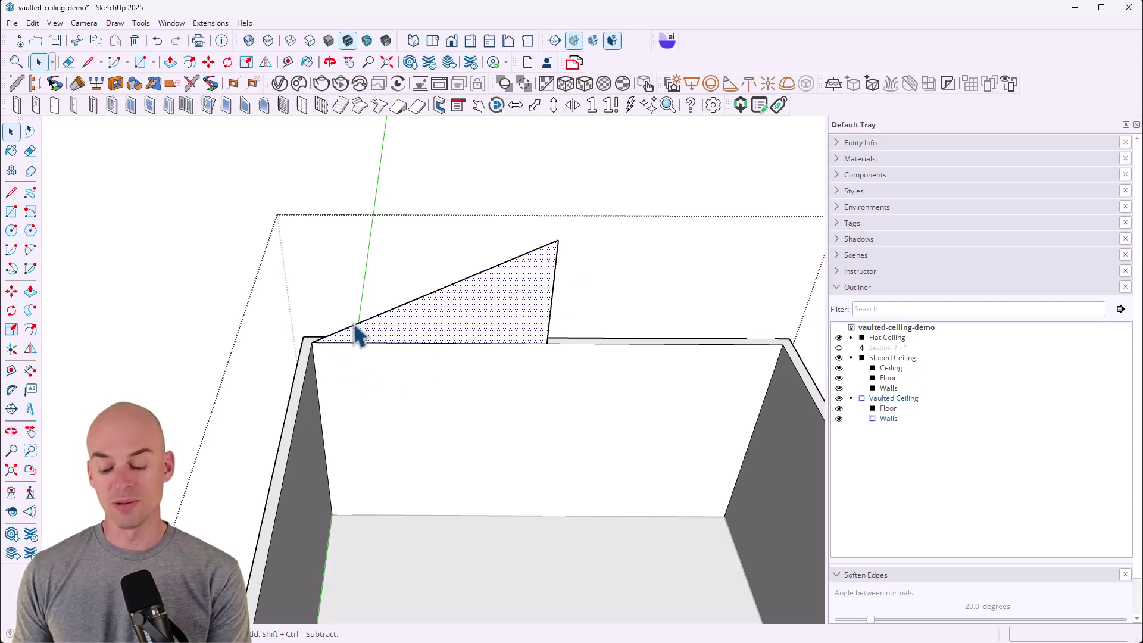
double_click(483, 308)
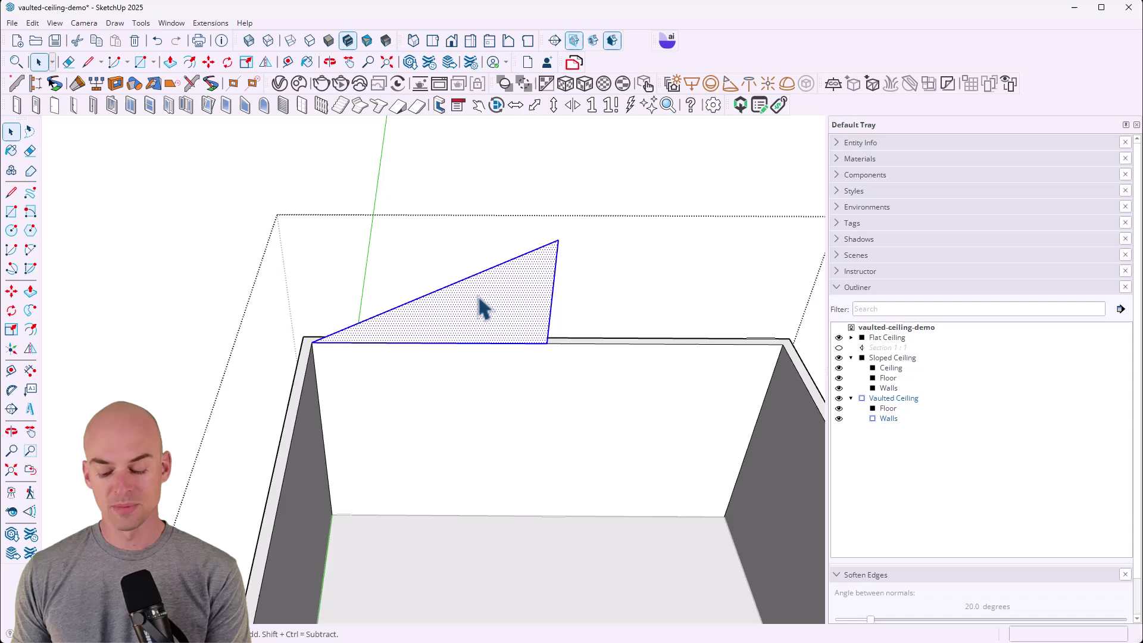
key(ctrl+z)
key(ctrl+z)
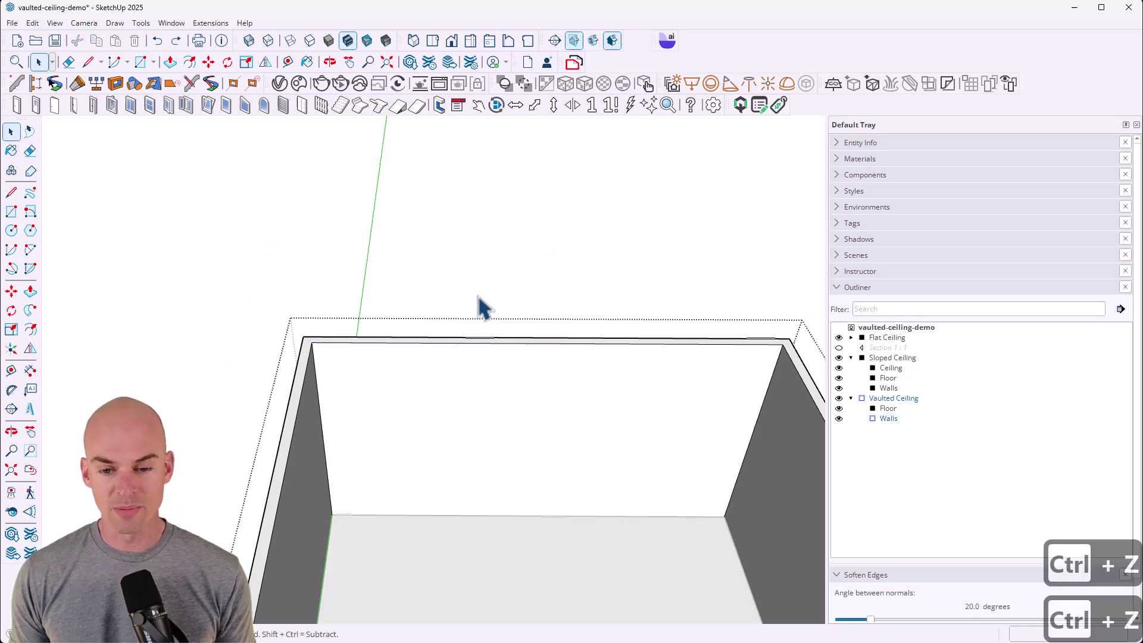
key(l)
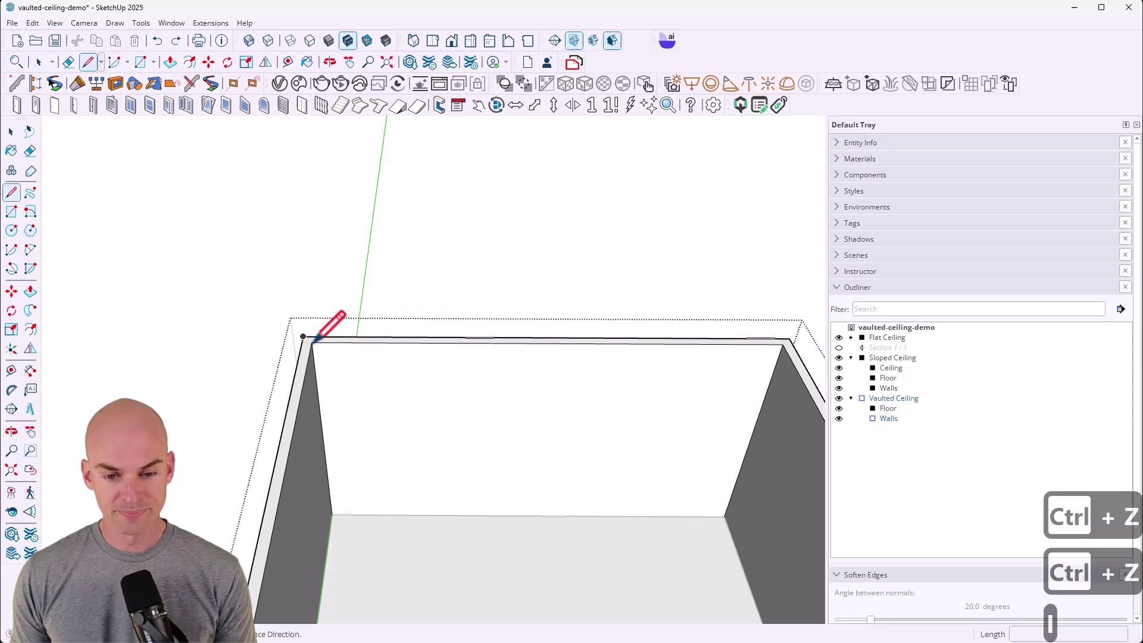
key(space)
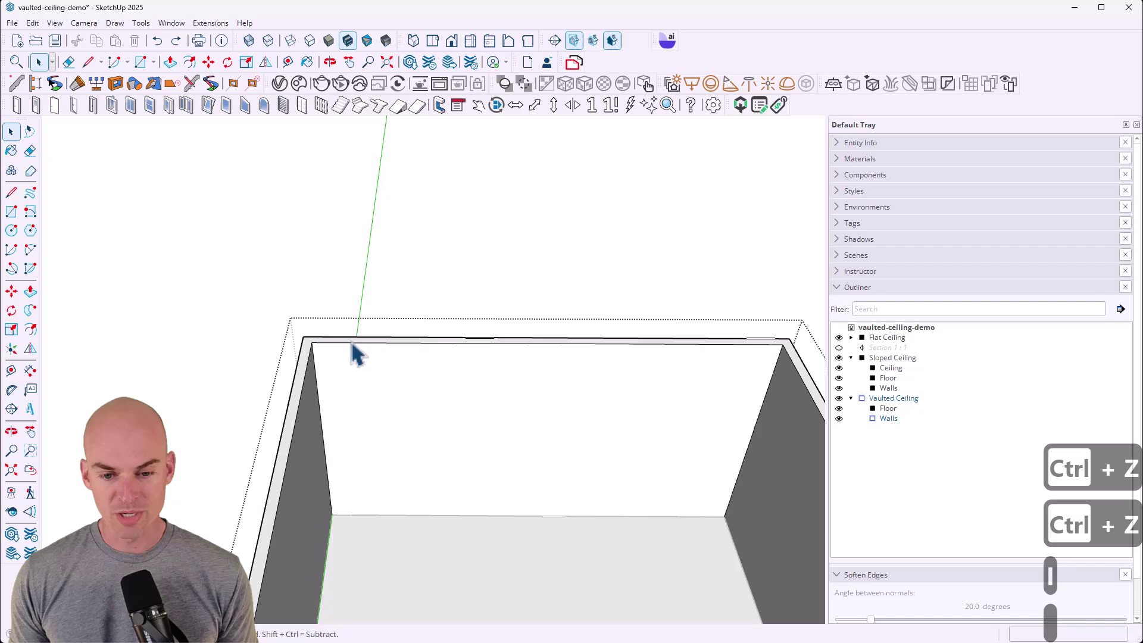
- Select the back wall's top edge and move it upward
click(363, 345)
scroll(511, 352, up, 2)
scroll(505, 354, down, 2)
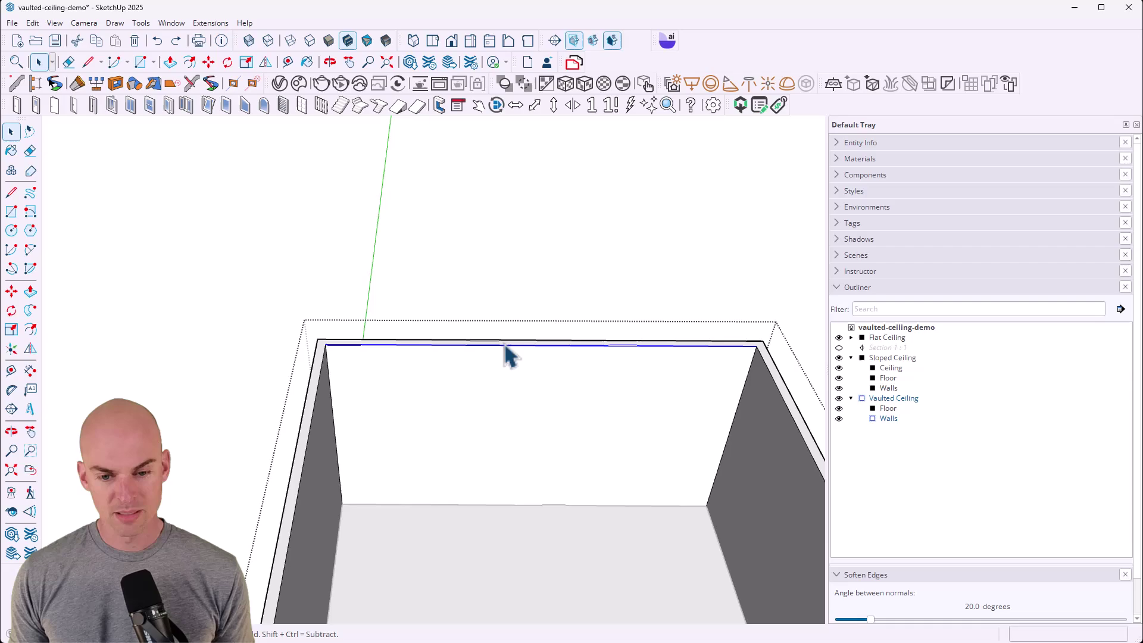
key(m)
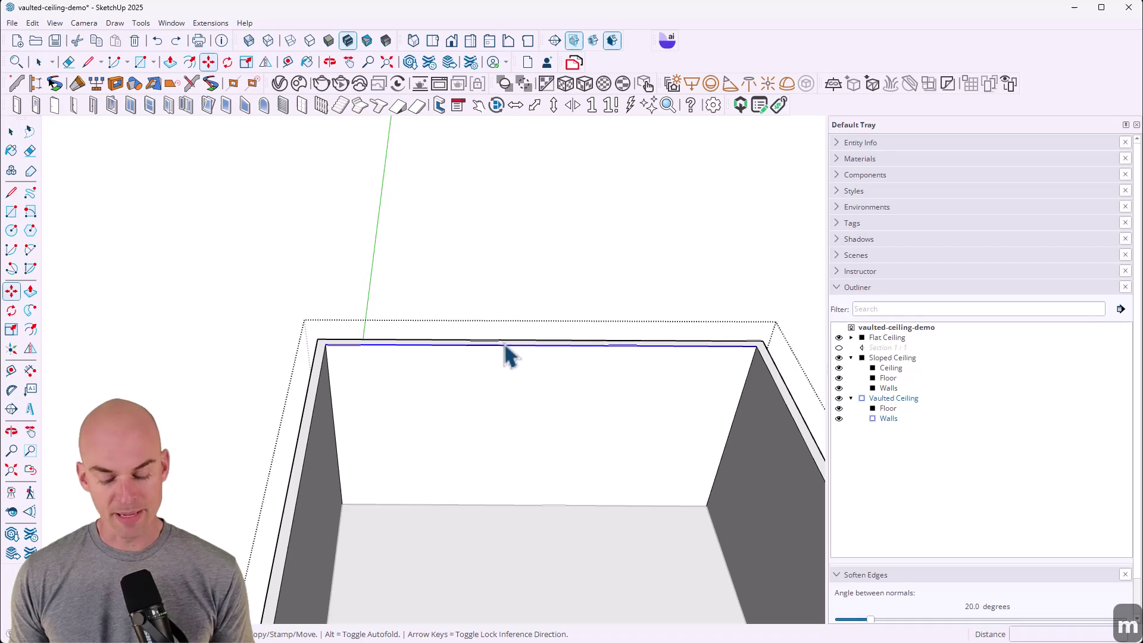
click(757, 347)
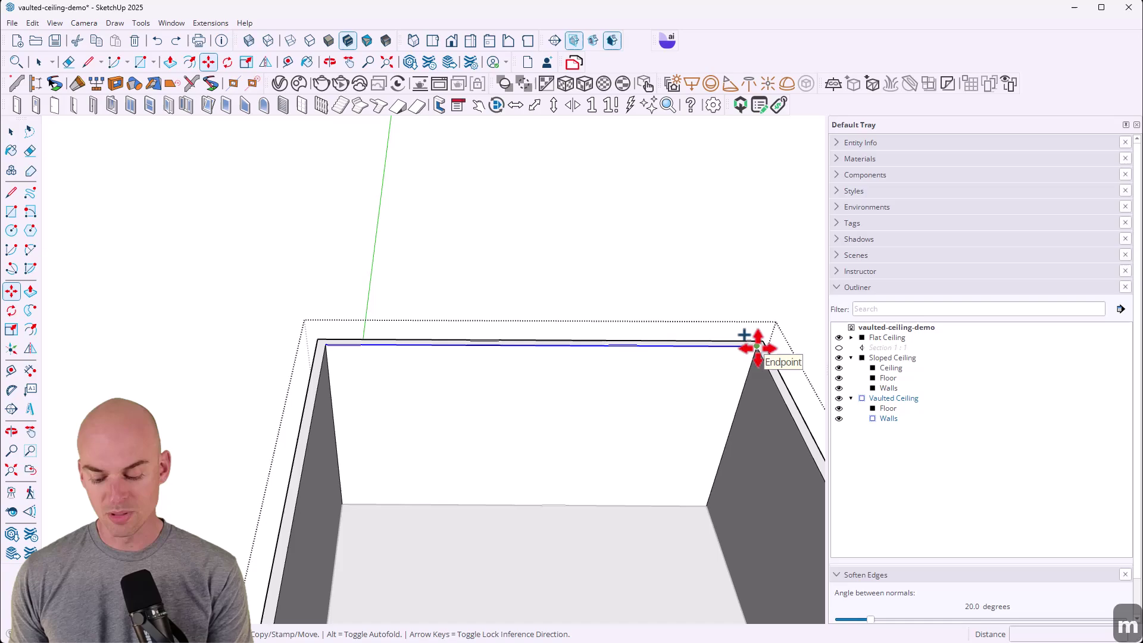
click(761, 305)
key(space)
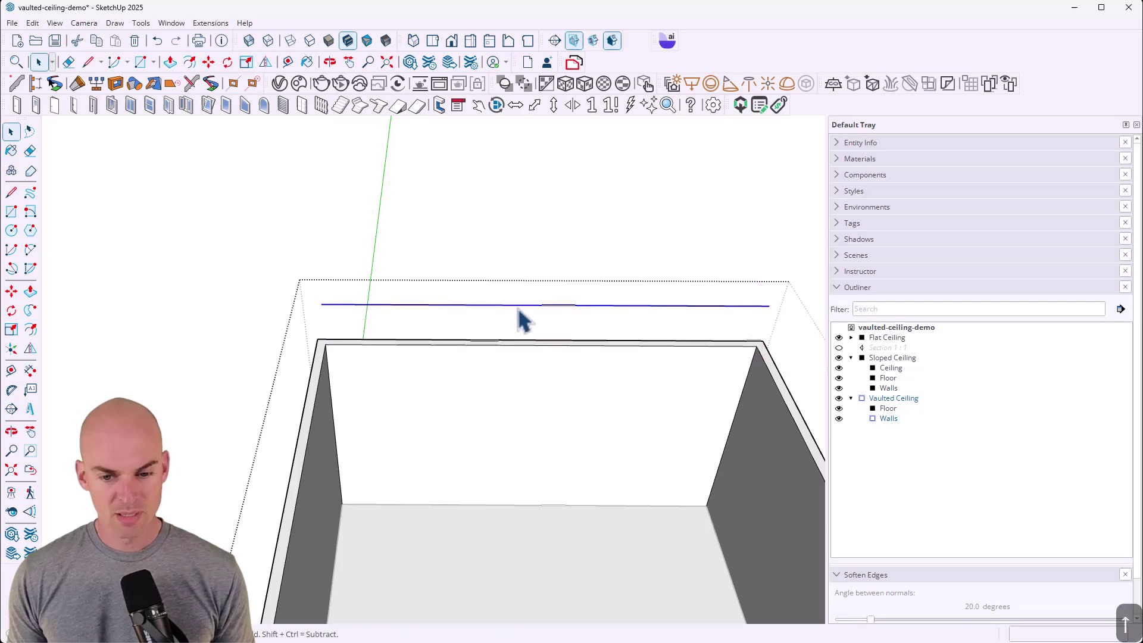
- Rotate the wall-top edge 60° on the vertical plane, then undo that rotation
key(q)
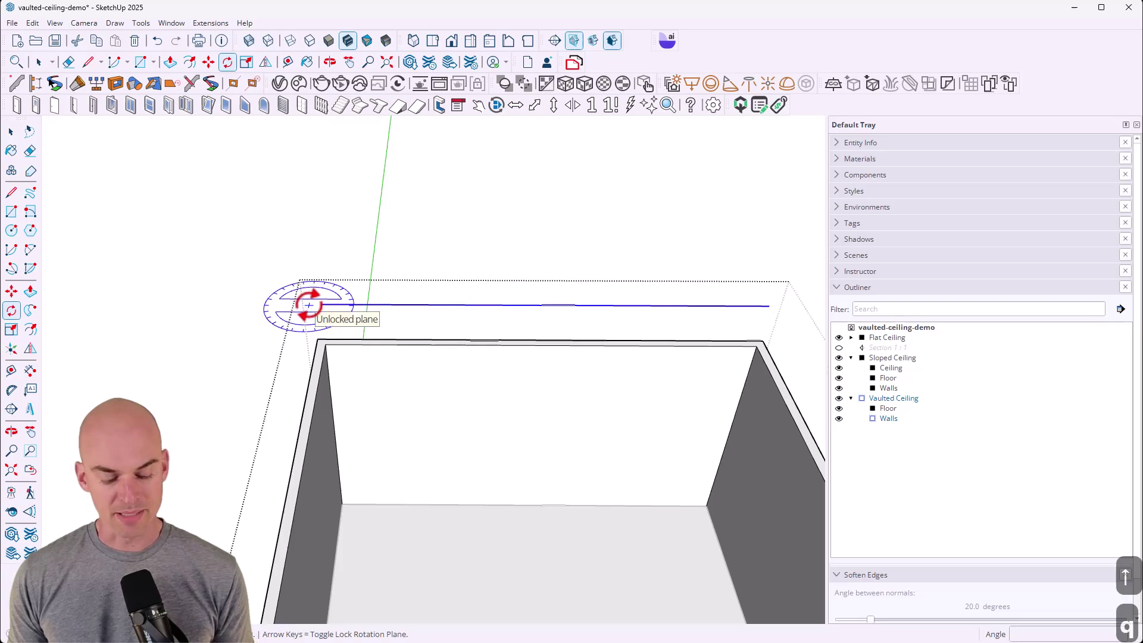
middle_drag(307, 304, 362, 276)
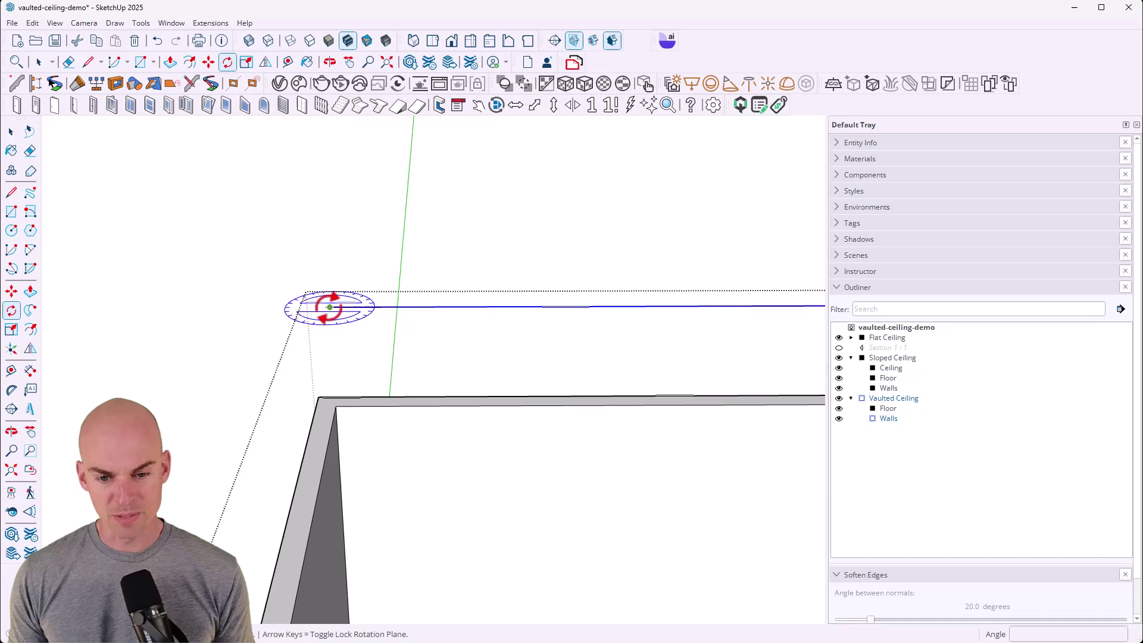
key(Left)
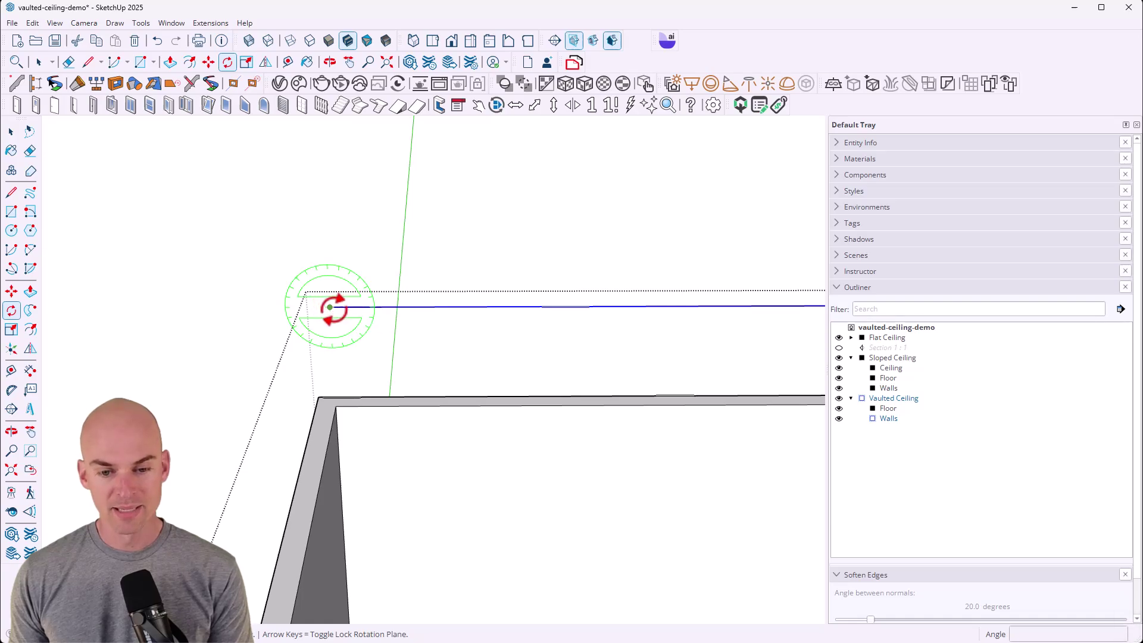
click(330, 307)
scroll(330, 308, down, 4)
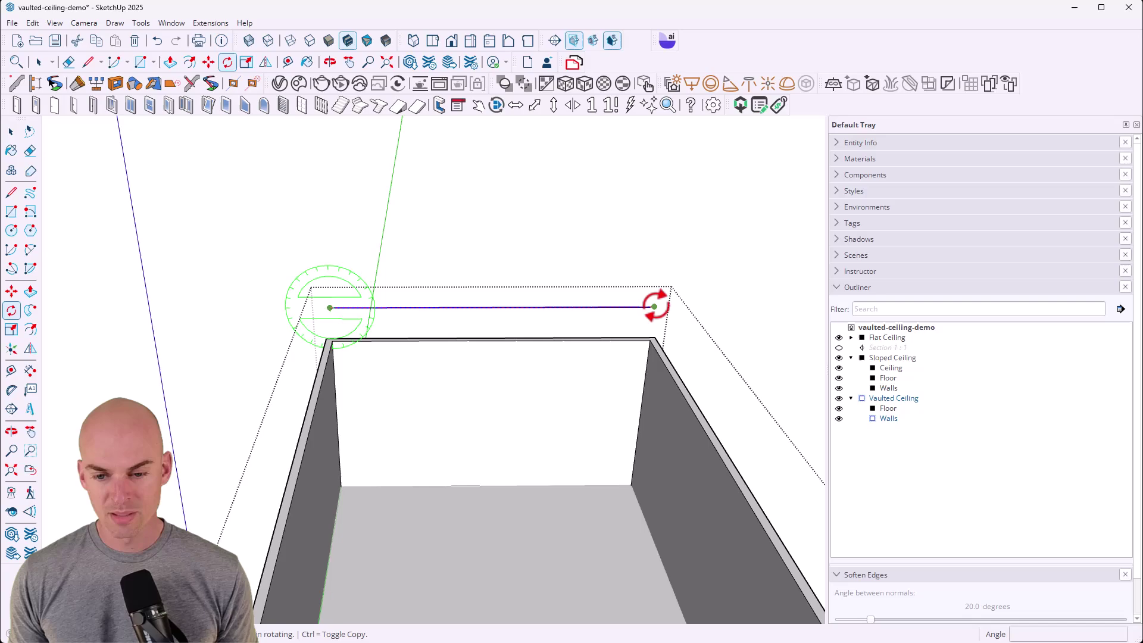
click(654, 306)
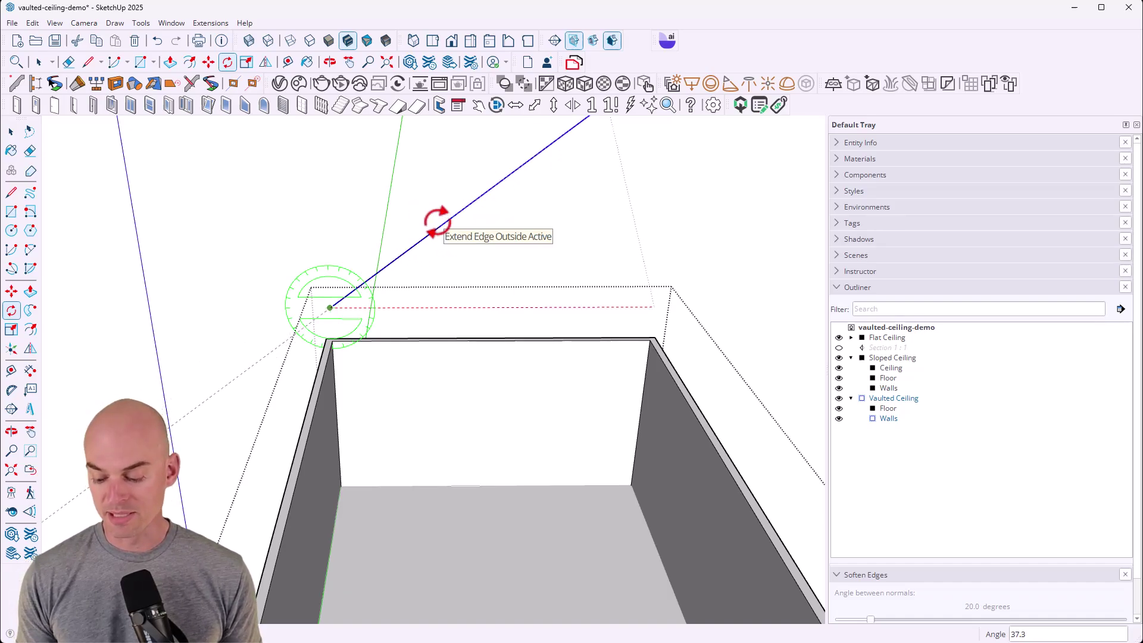
text(60)
key(Return)
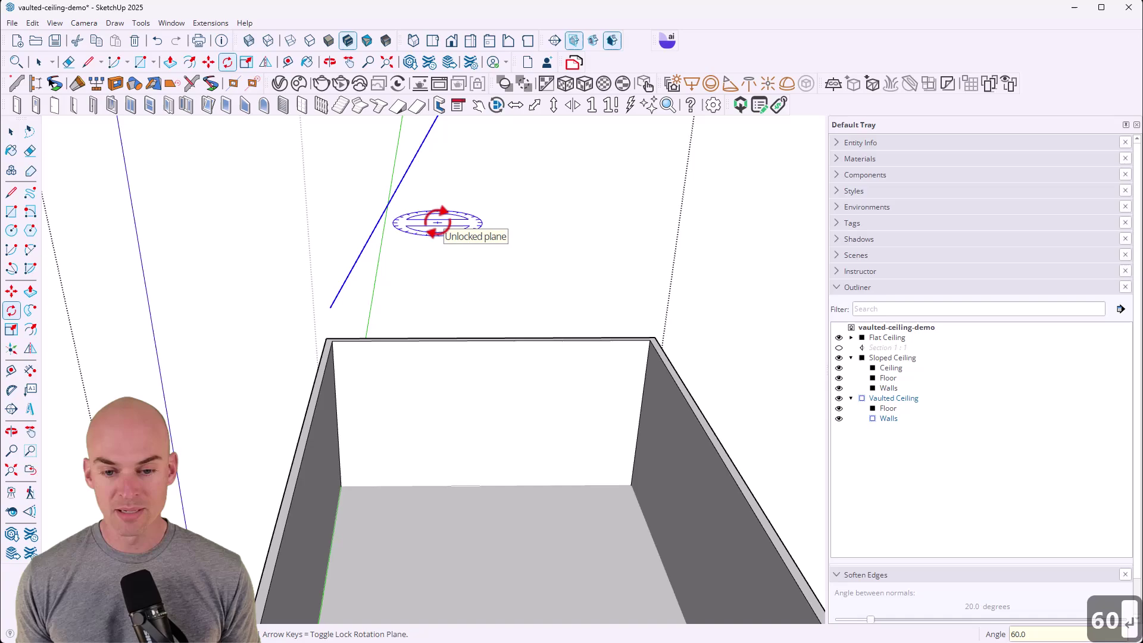
scroll(437, 222, down, 5)
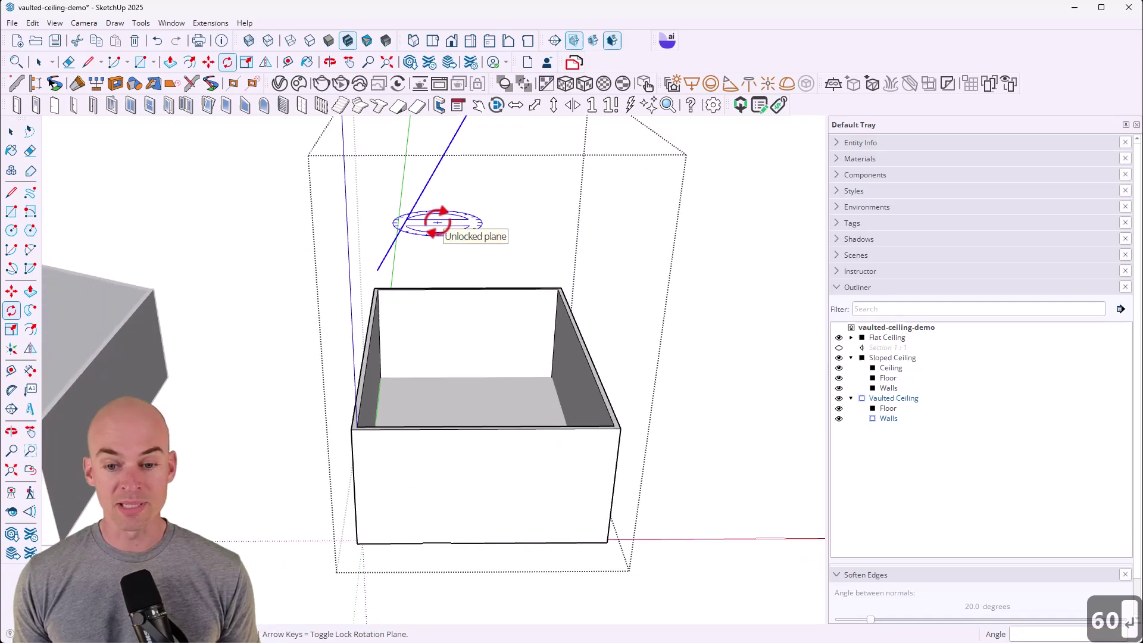
shift+middle_drag(441, 271, 443, 367)
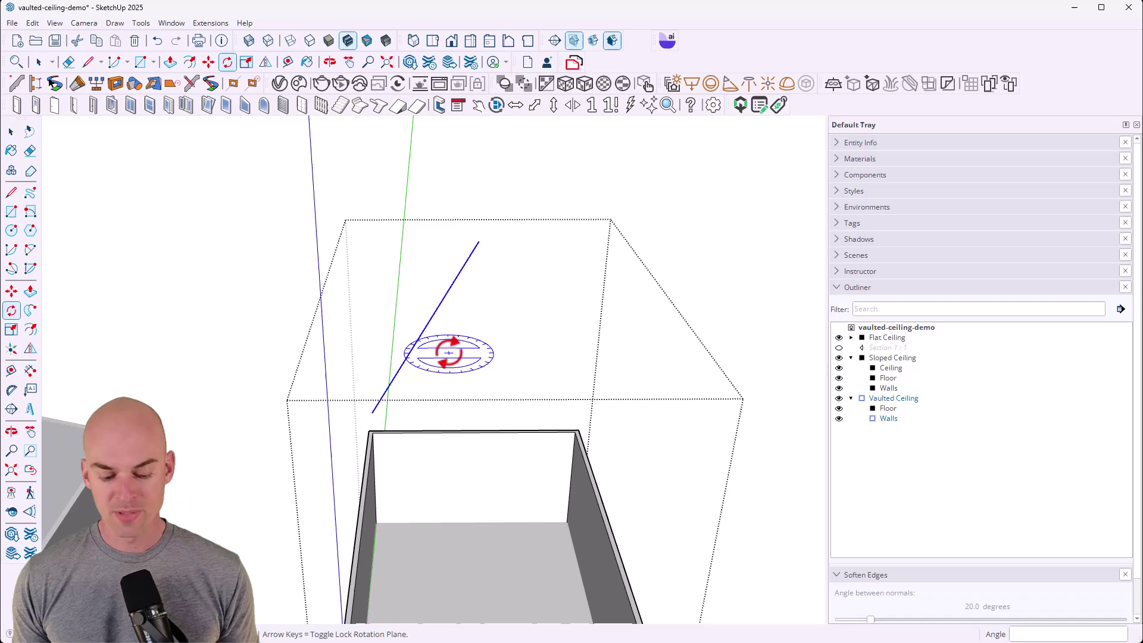
key(ctrl+z)
key(ctrl+z)
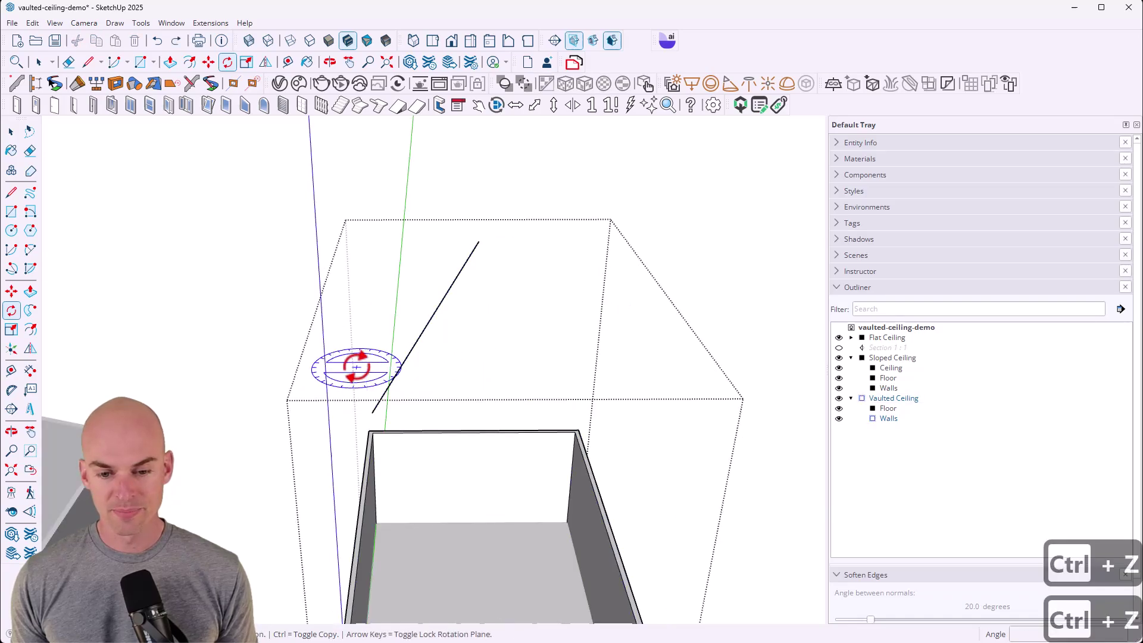
key(ctrl+z)
- Rotate the edge 35° upward about its left end, locked to the vertical plane
key(space)
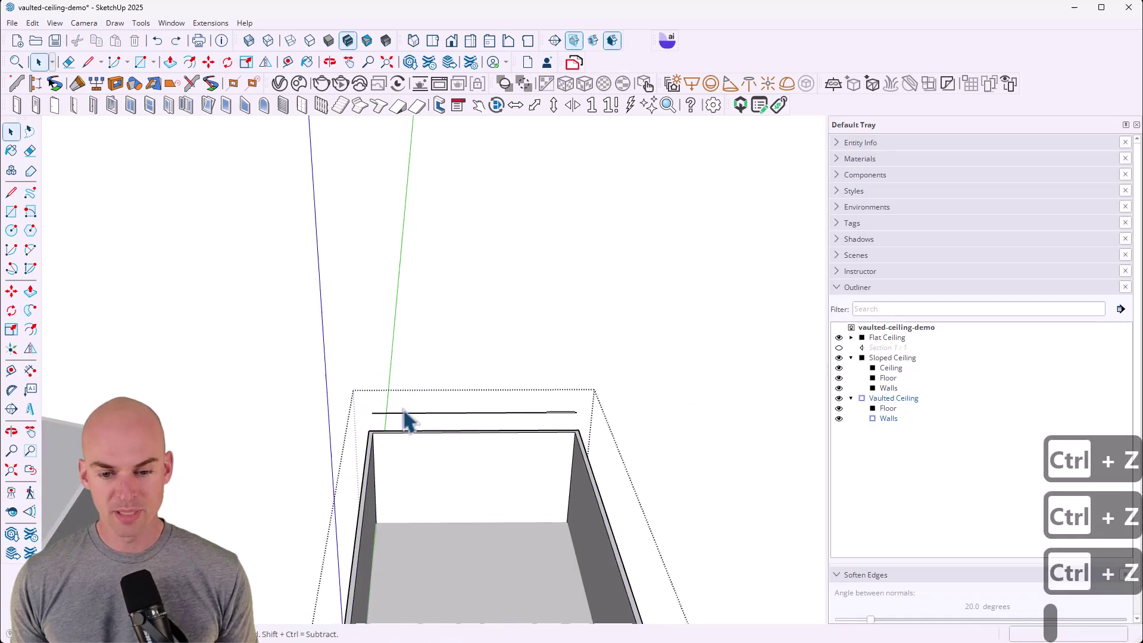
key(m)
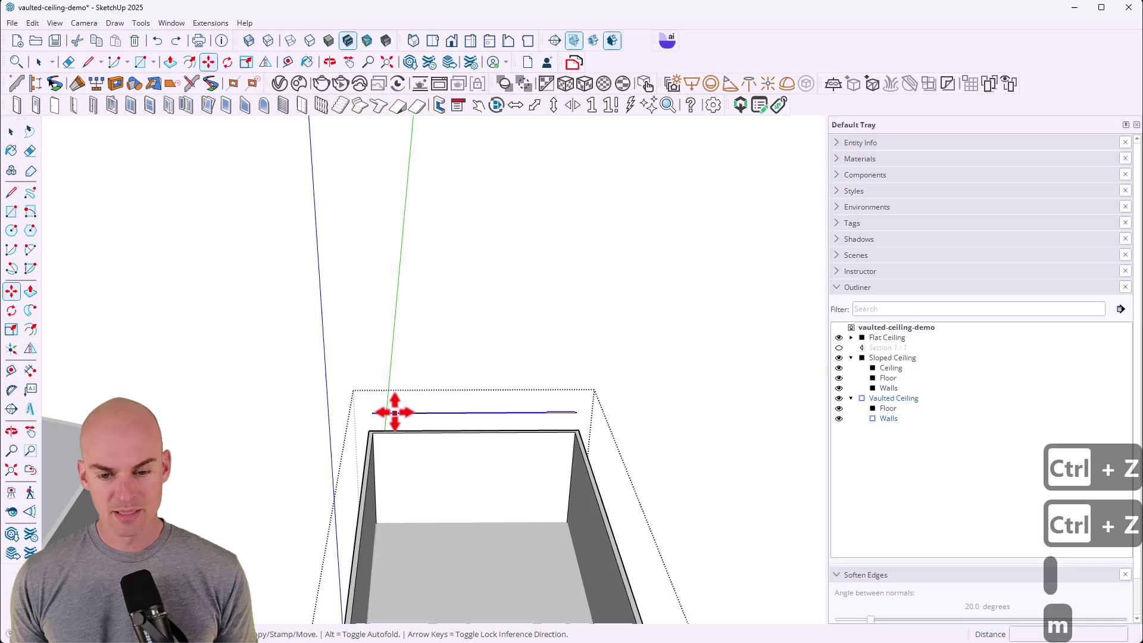
key(q)
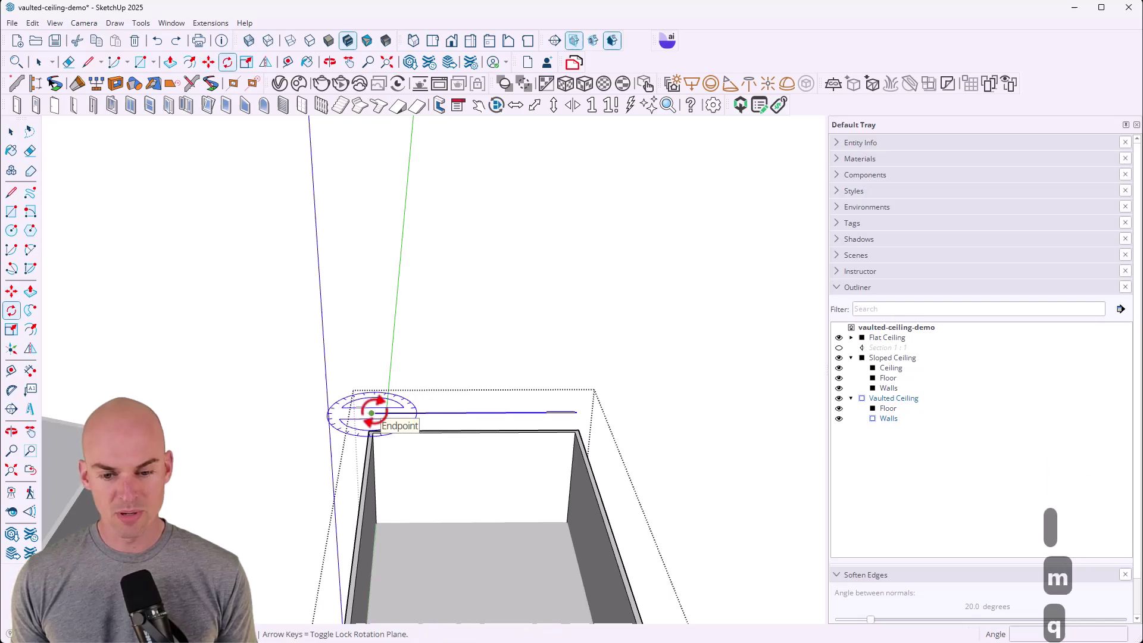
key(Left)
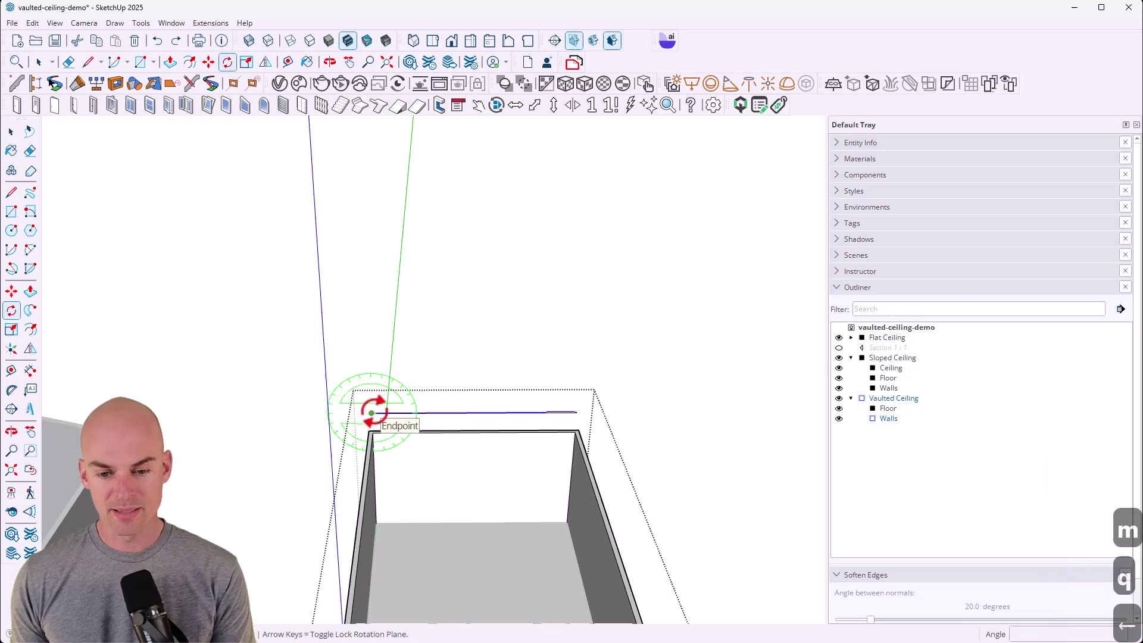
click(371, 413)
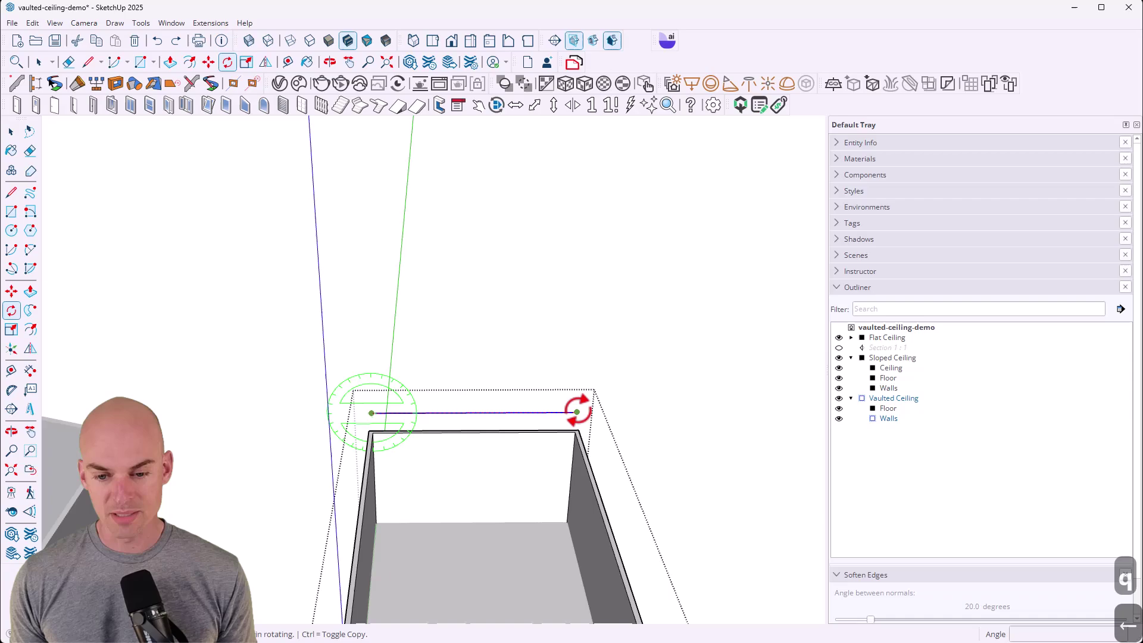
click(577, 412)
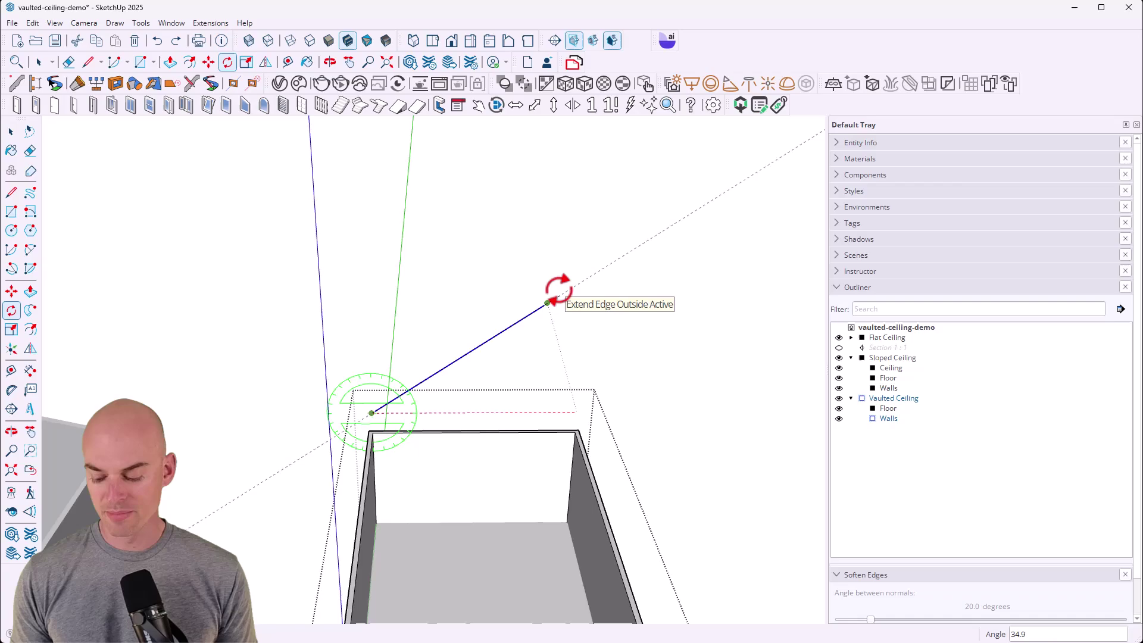
text(35)
key(Return)
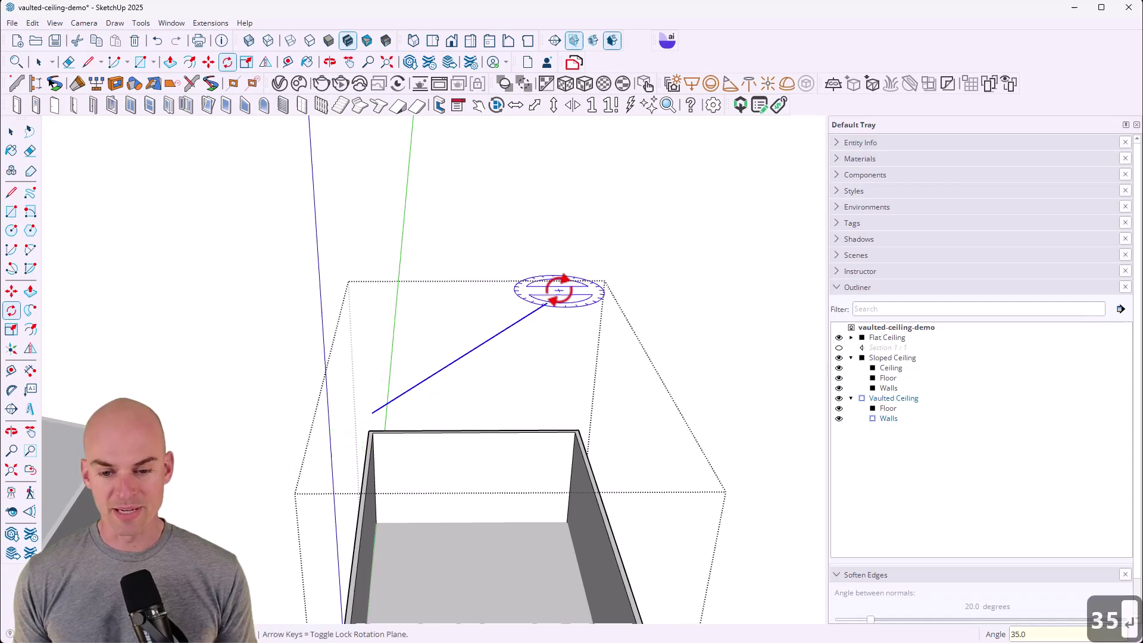
scroll(396, 429, up, 4)
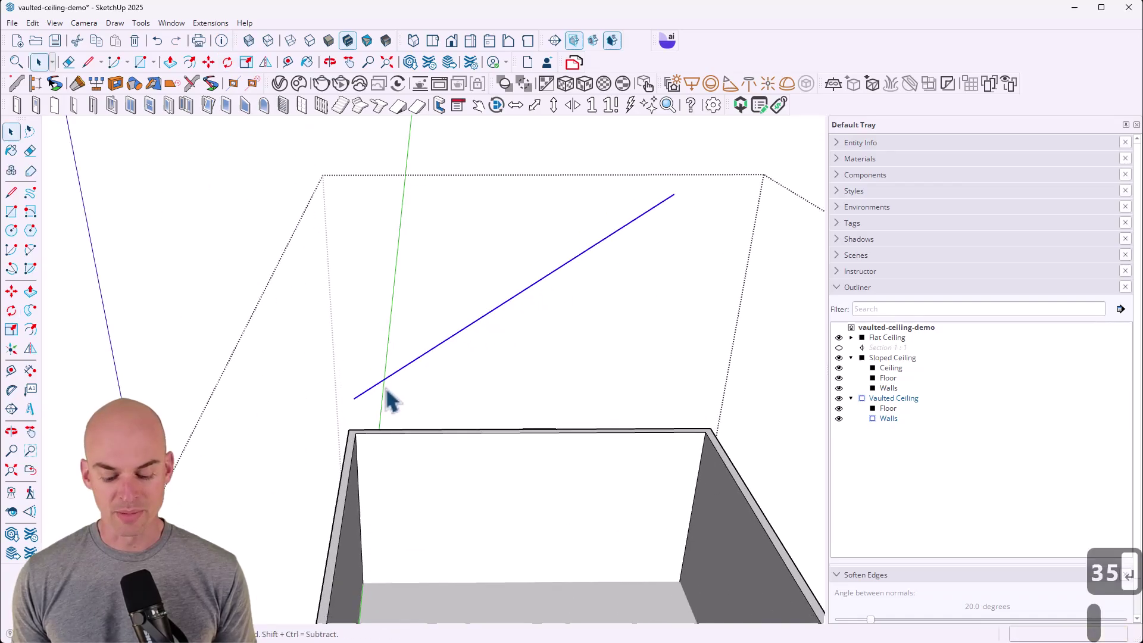
- Move the 35° sloped line so its lower end sits exactly on the wall corner
key(m)
click(362, 401)
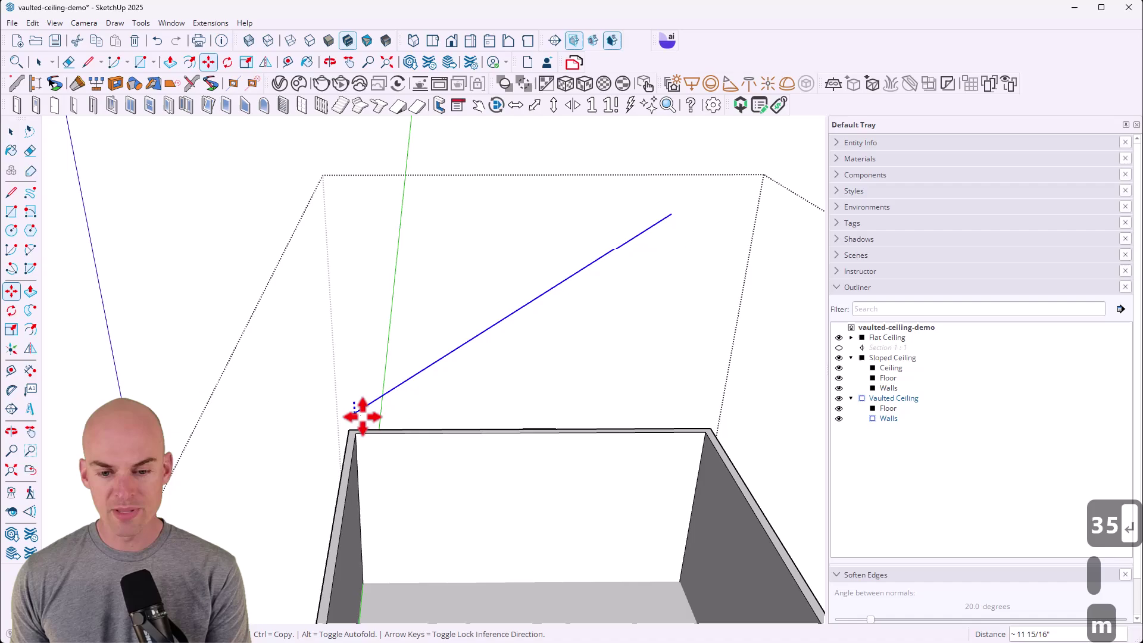
click(363, 434)
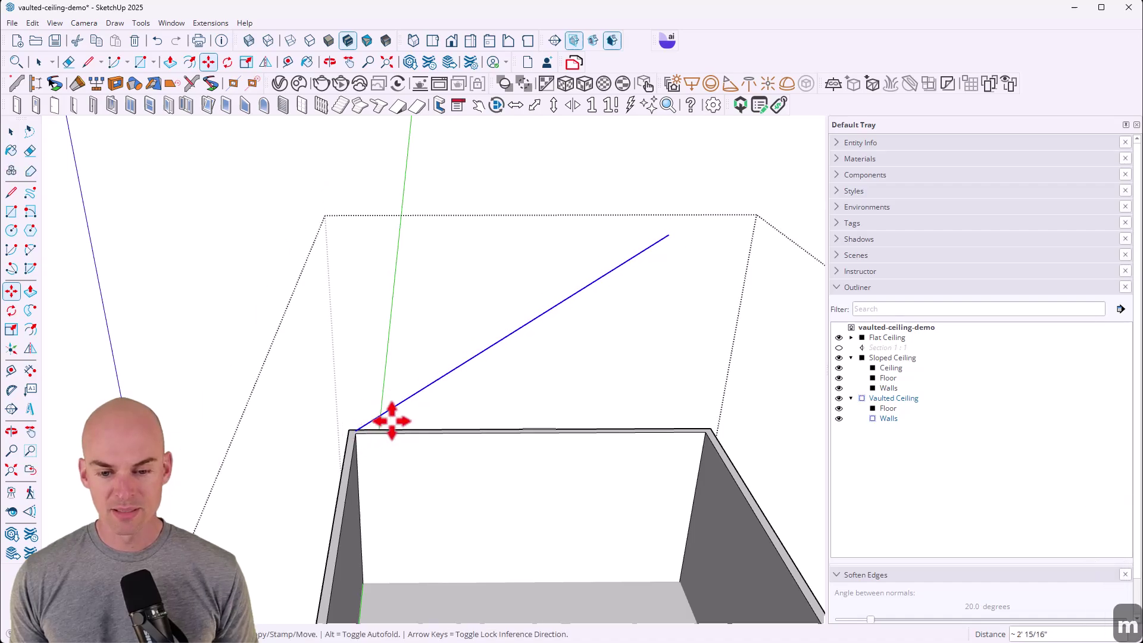
scroll(384, 426, up, 4)
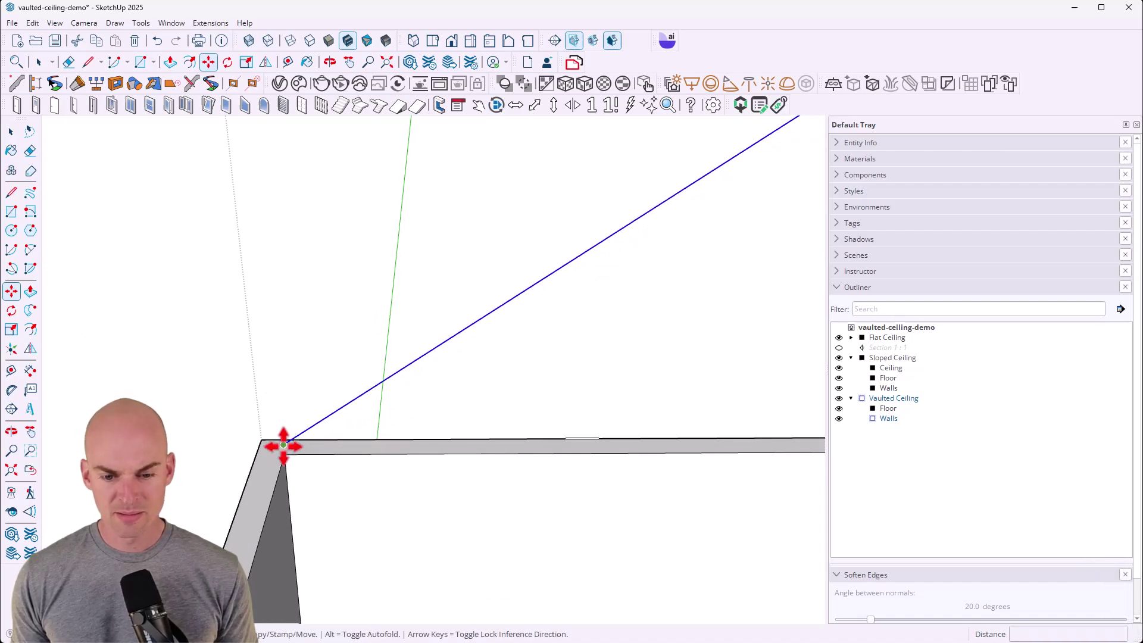
click(284, 444)
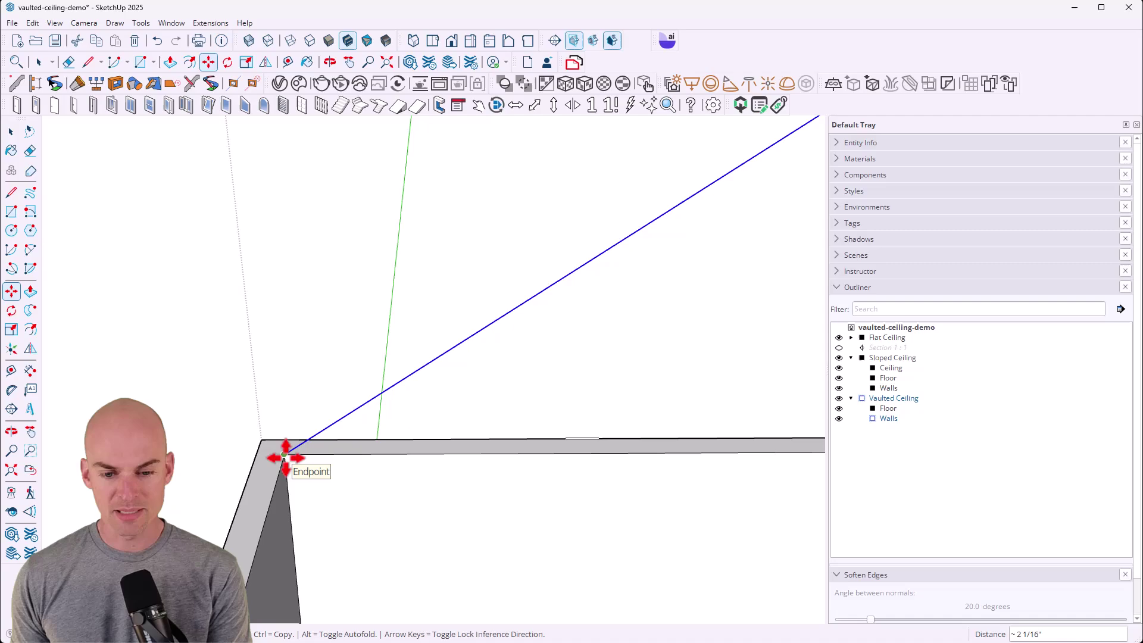
click(285, 454)
key(space)
mouse_move(319, 362)
middle_down()
mouse_move(487, 342)
mouse_move(403, 462)
mouse_move(575, 454)
middle_up()
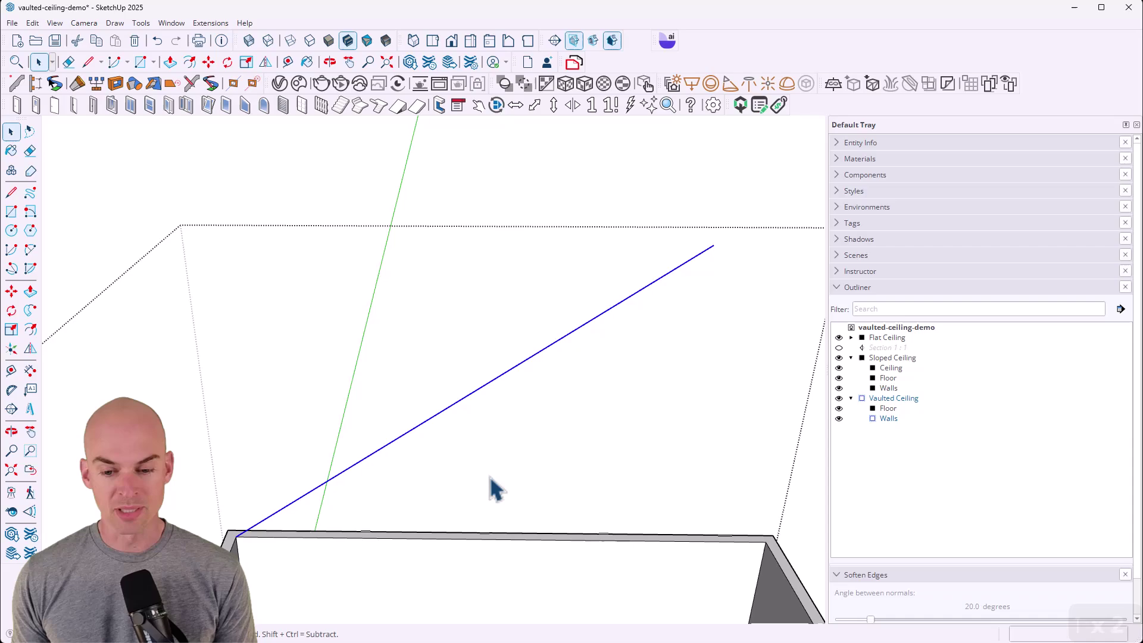
- Draw a vertical line from the wall top's midpoint to the slope and erase the overhang beyond it
key(l)
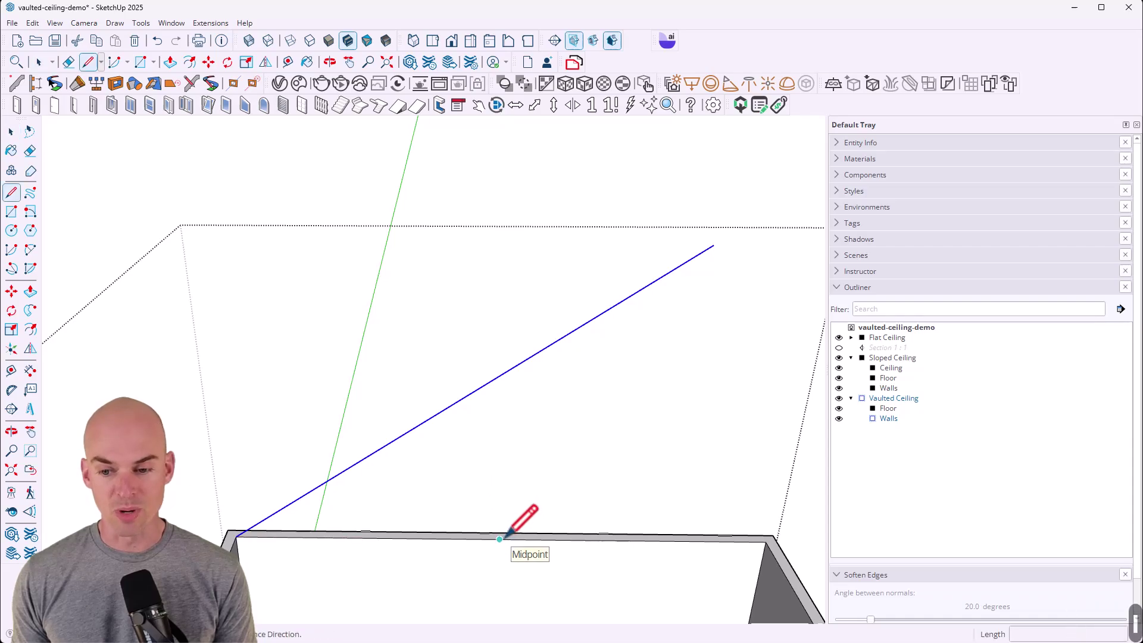
click(499, 539)
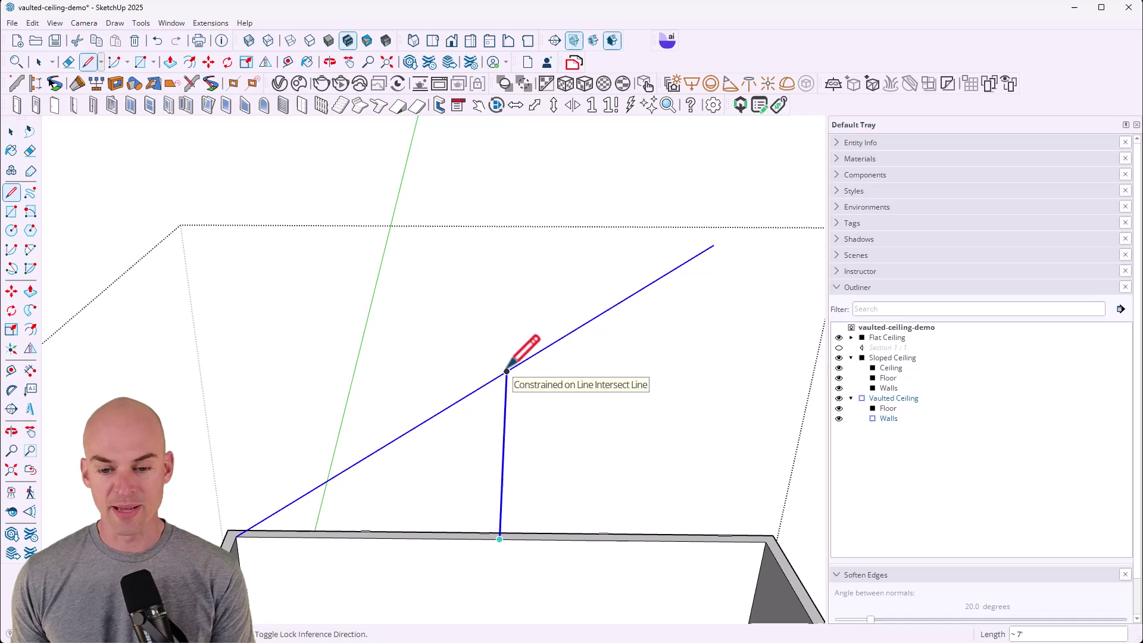
scroll(507, 372, up, 2)
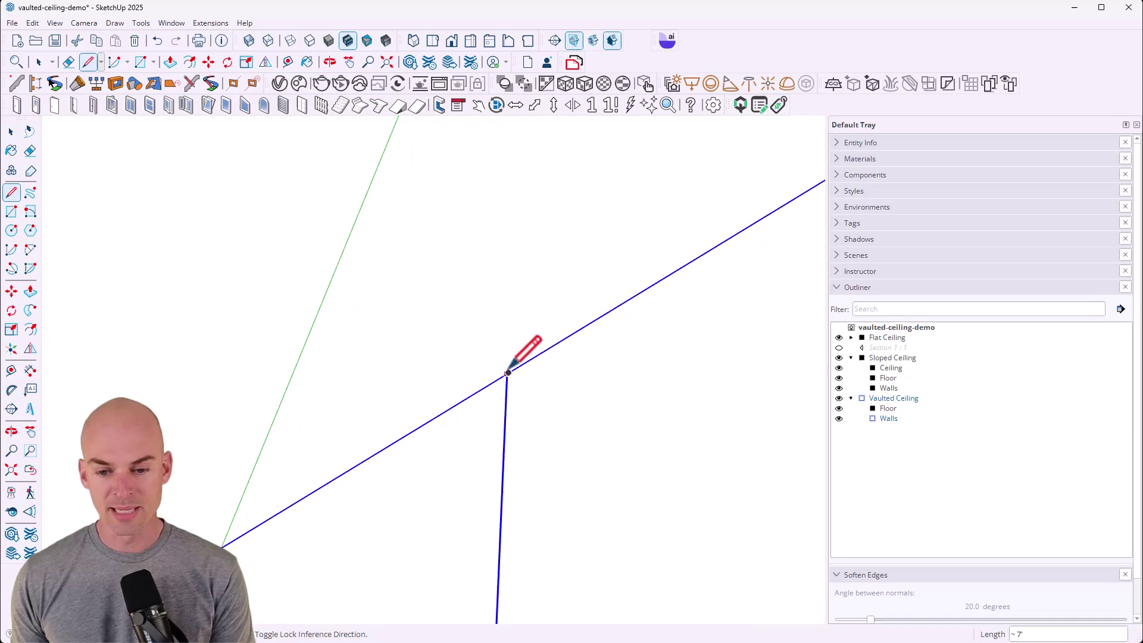
click(506, 372)
scroll(507, 371, down, 3)
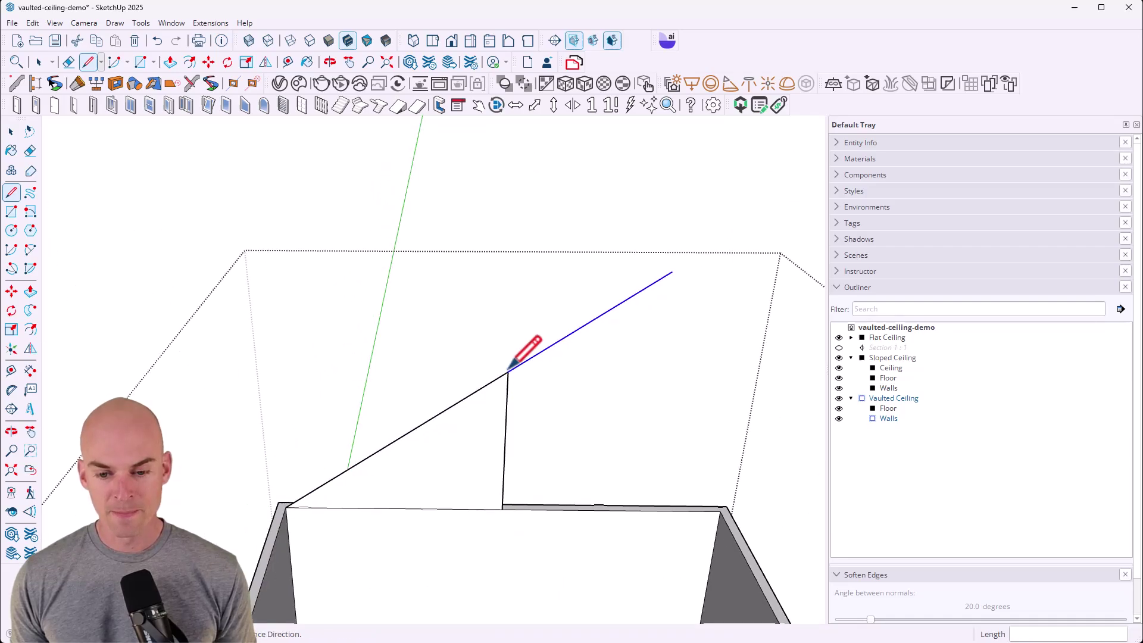
key(e)
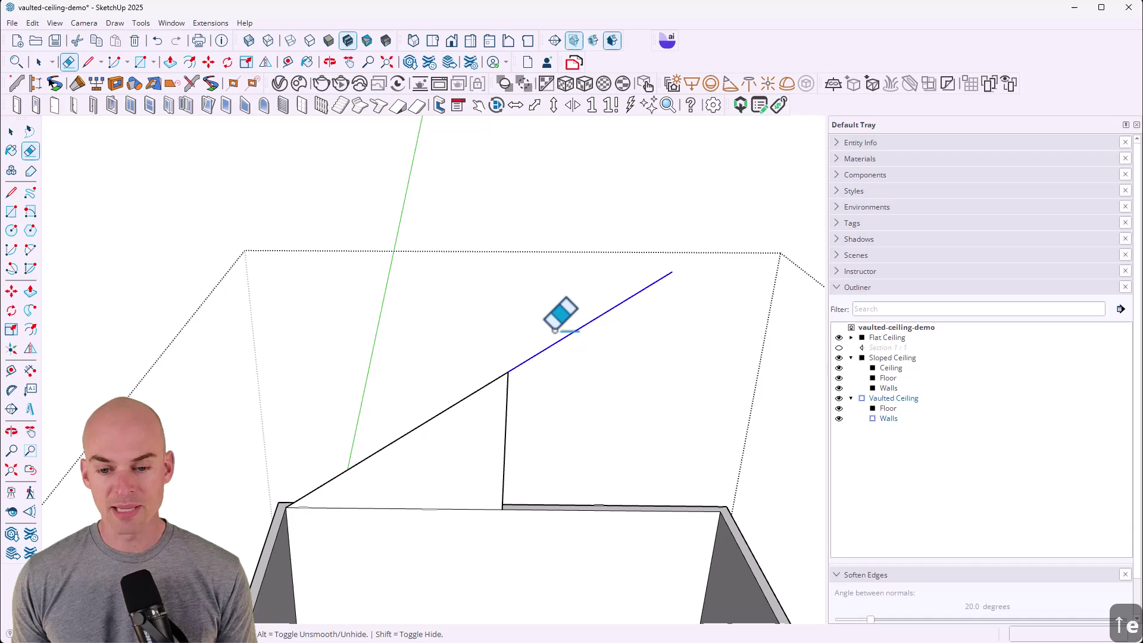
click(618, 320)
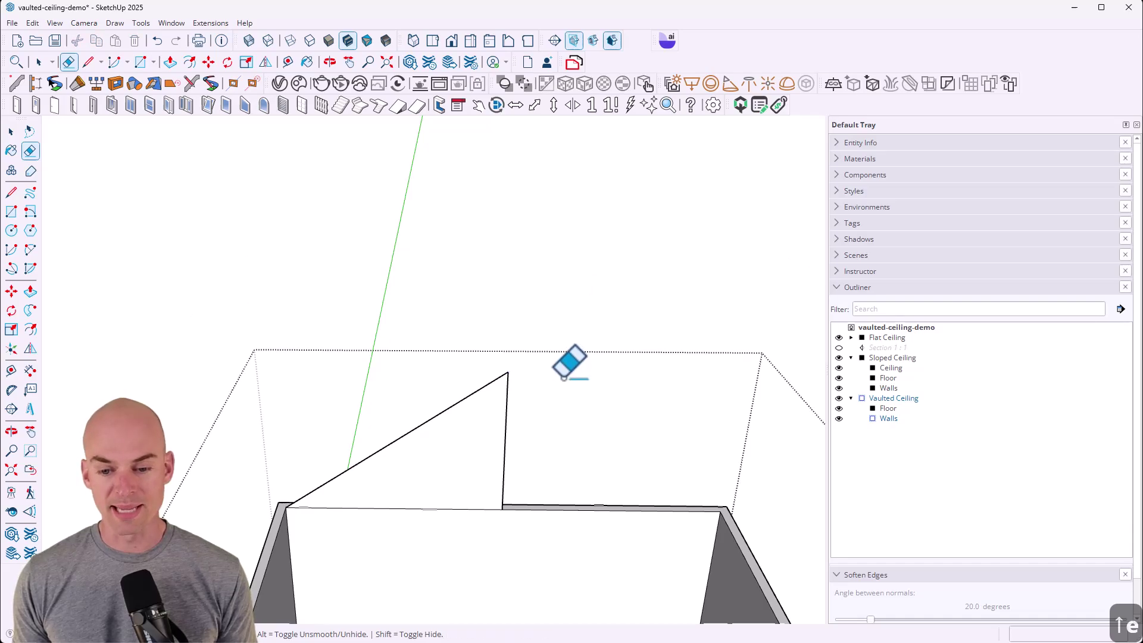
key(space)
click(477, 482)
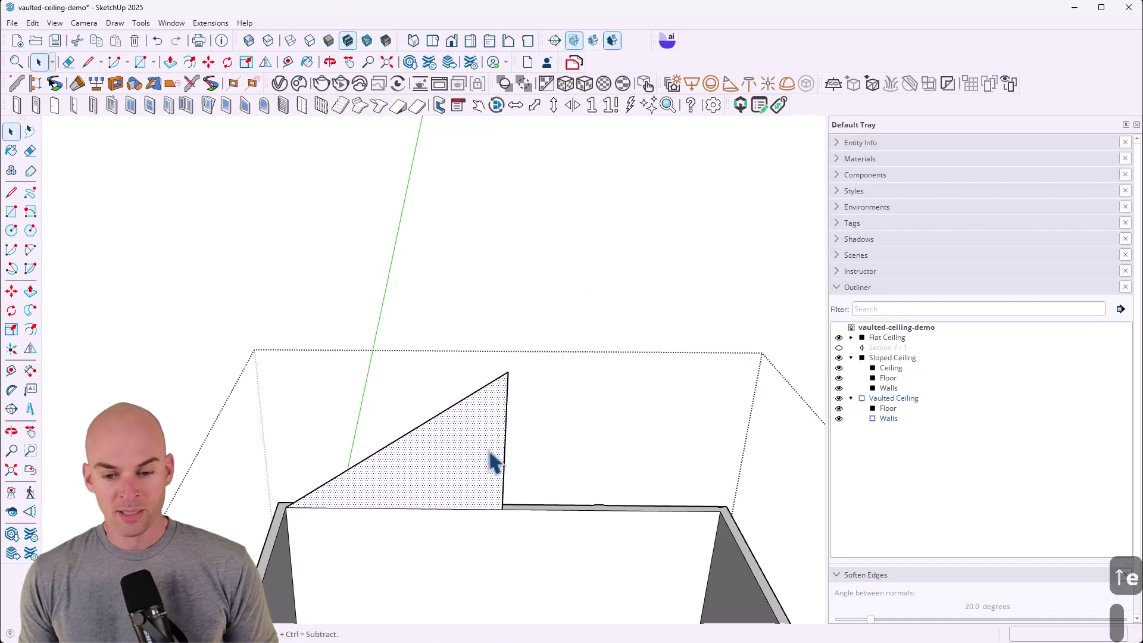
- Draw the second slope from the gable apex down to the opposite wall corner
middle_drag(492, 461, 560, 469)
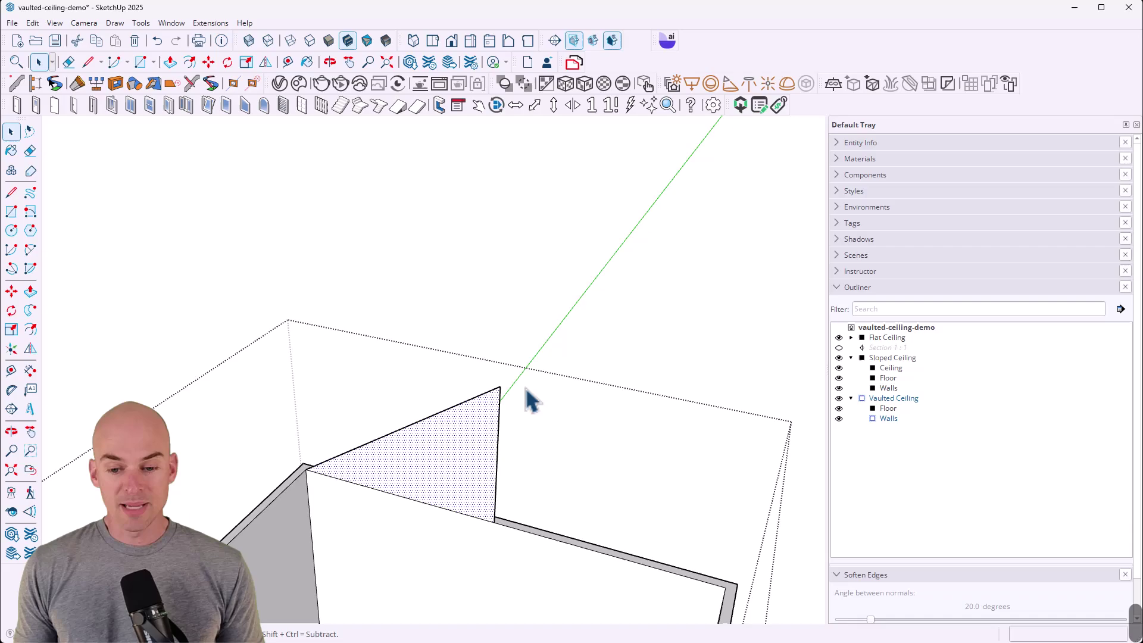
key(l)
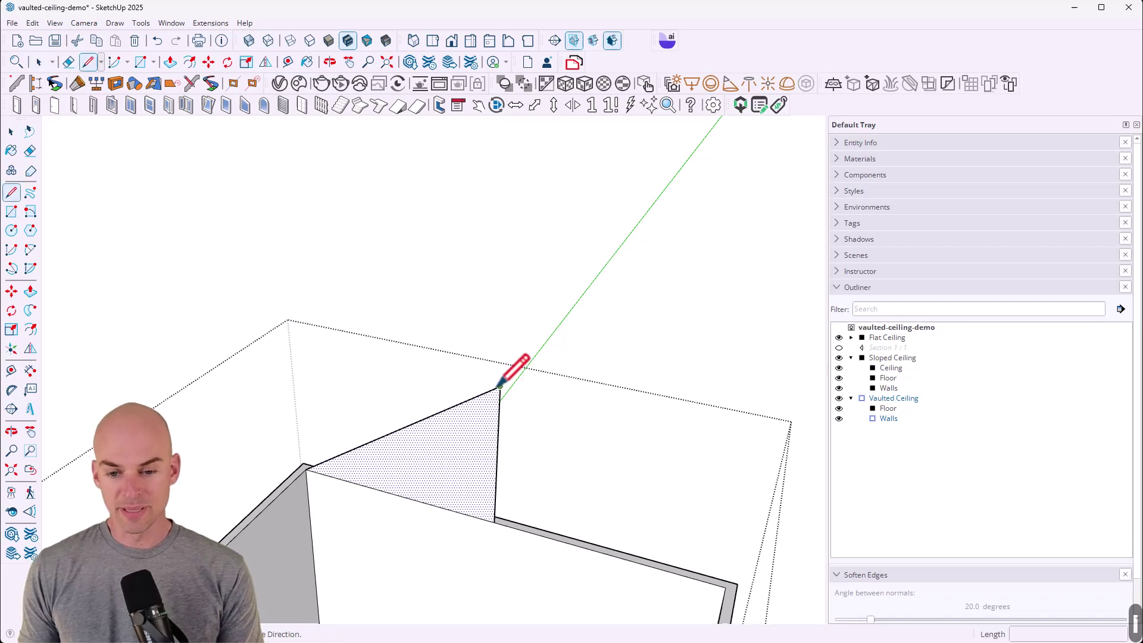
mouse_move(509, 402)
middle_down()
mouse_move(498, 419)
mouse_move(604, 372)
mouse_move(543, 375)
middle_up()
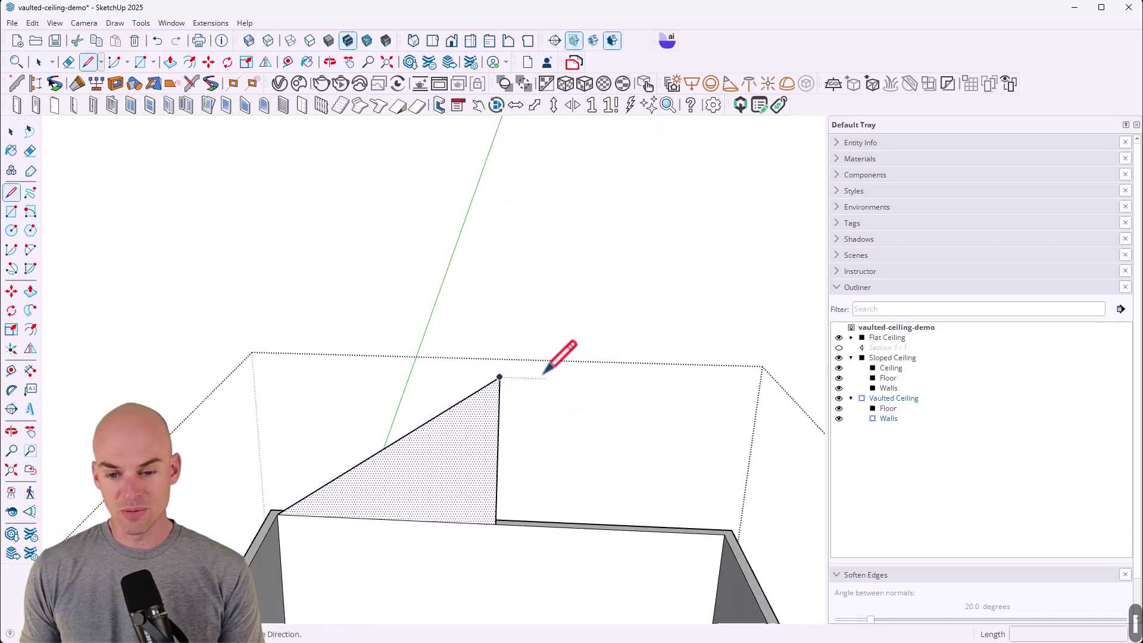
click(499, 377)
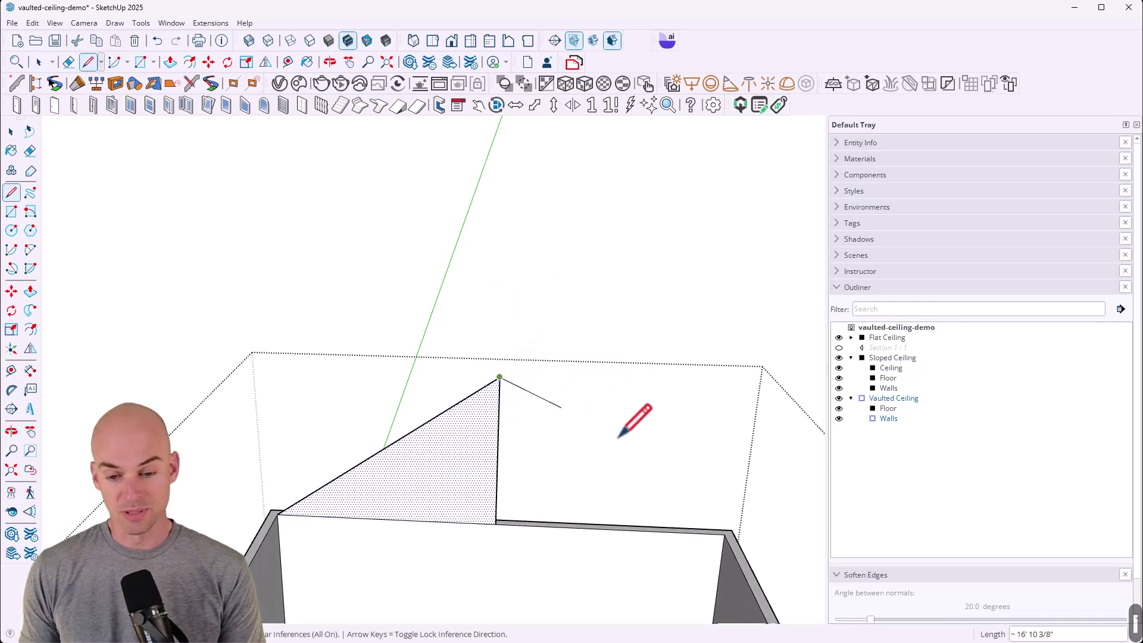
click(724, 534)
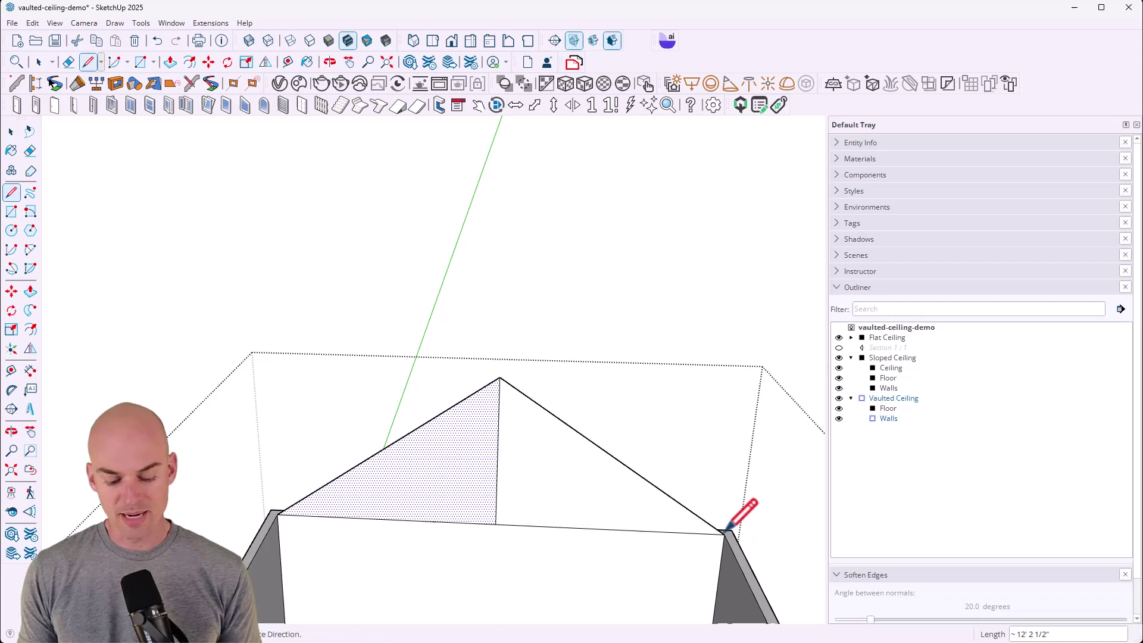
- Erase the vertical edge under the apex so the gable becomes one face, and select it
key(e)
click(497, 485)
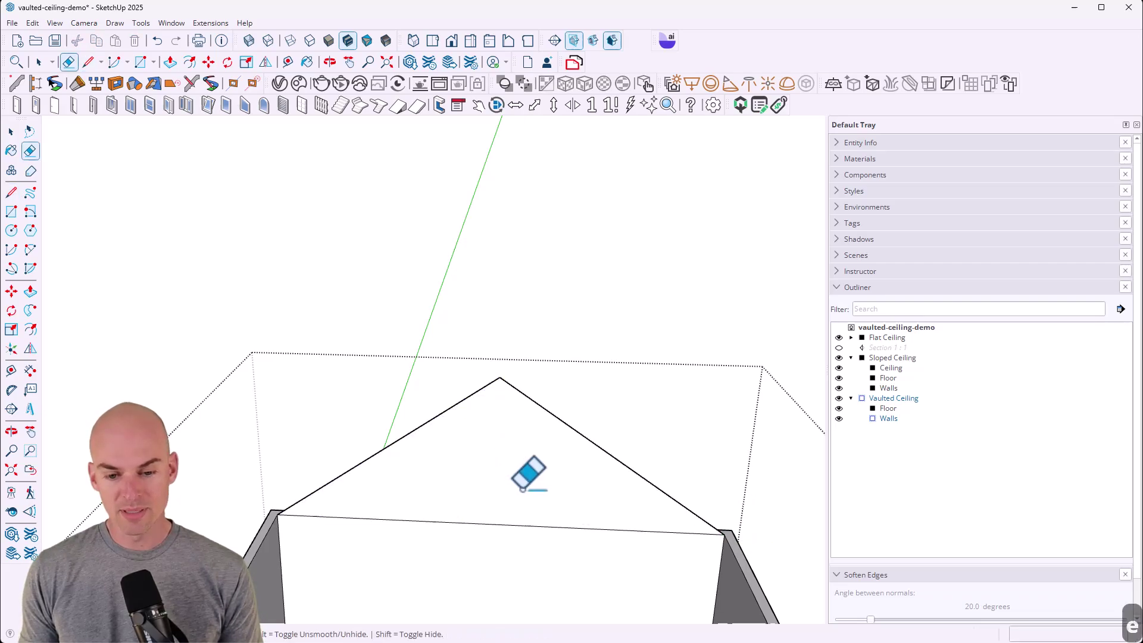
middle_drag(522, 488, 409, 475)
key(n)
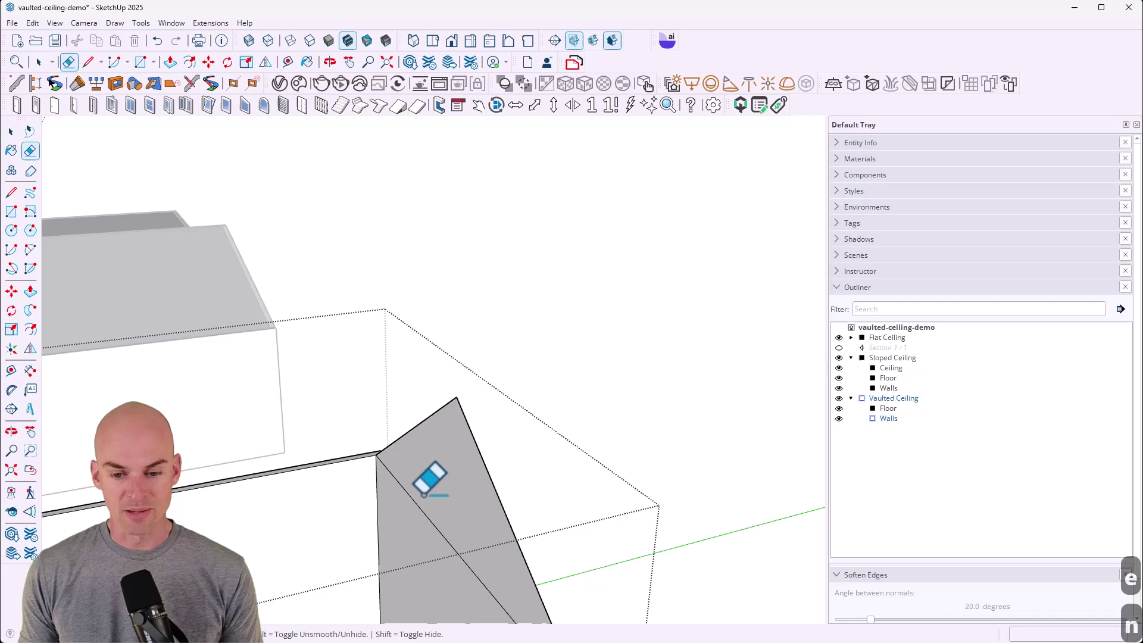
key(space)
click(434, 502)
mouse_move(485, 484)
middle_down()
mouse_move(255, 484)
mouse_move(356, 481)
mouse_move(421, 365)
mouse_move(431, 385)
mouse_move(444, 381)
middle_up()
- Push/Pull the triangular gable 5" to the wall's inner edge, flush with the end wall
key(p)
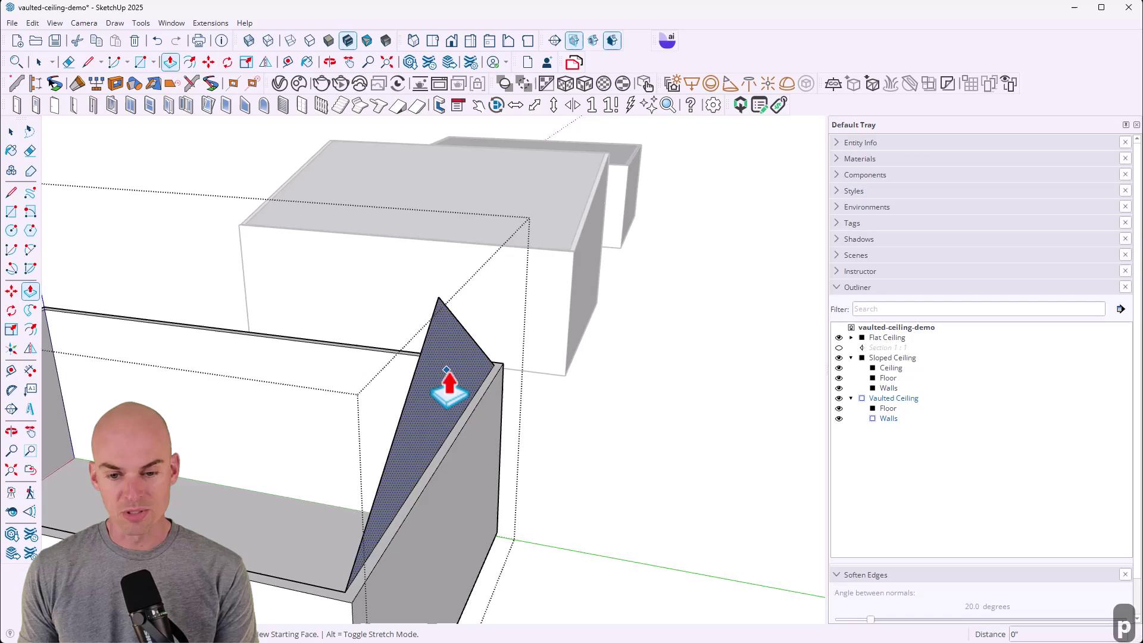
click(447, 370)
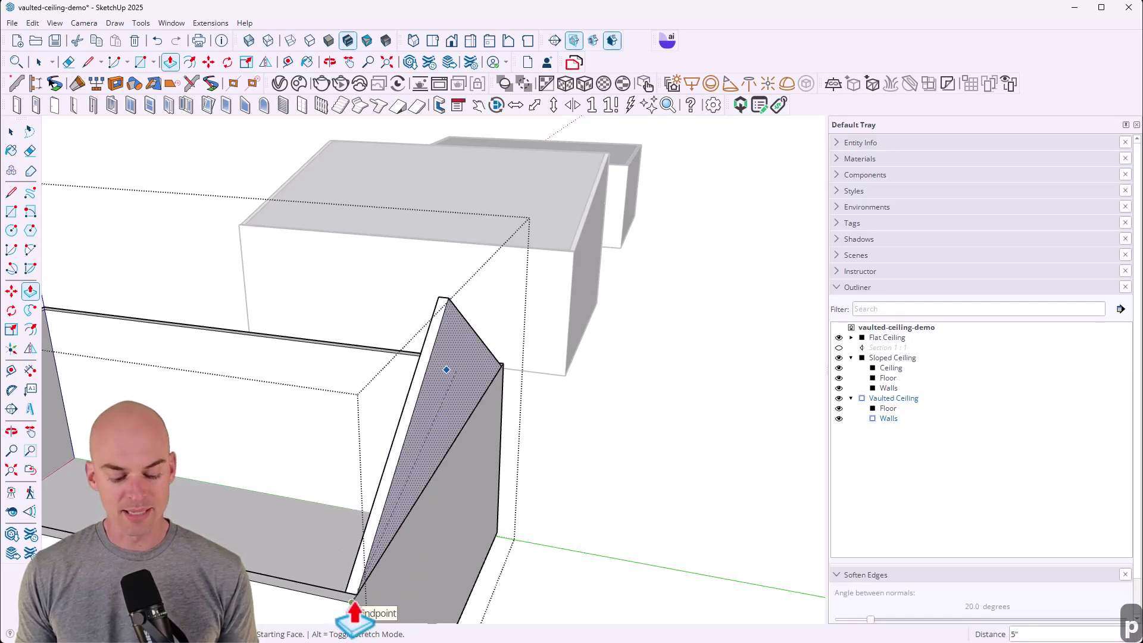
shift+middle_drag(355, 613, 429, 434)
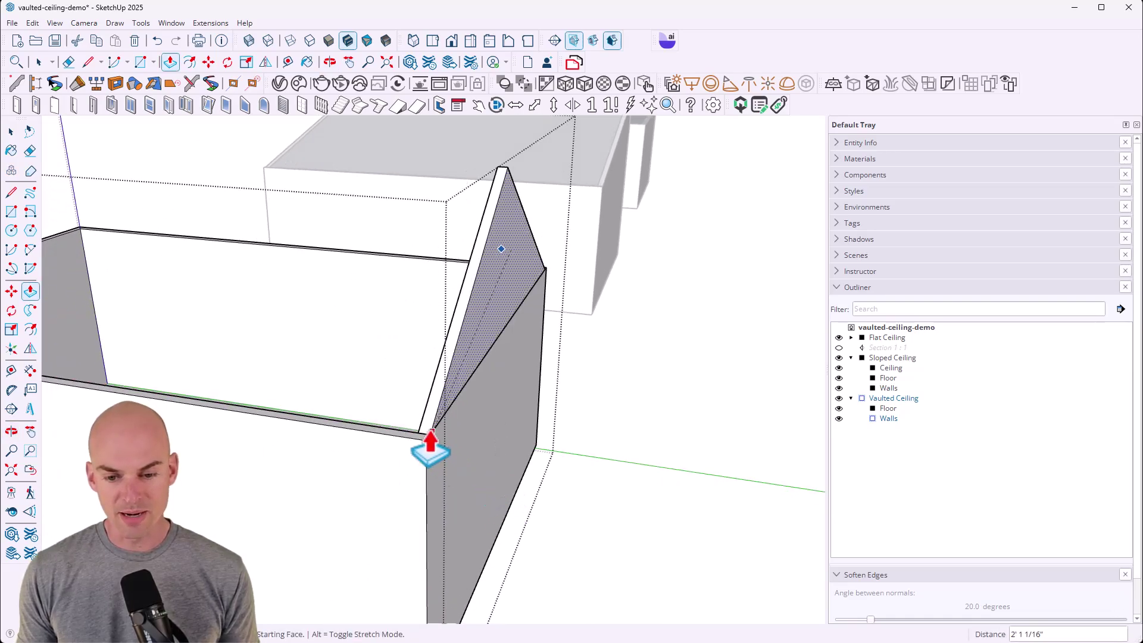
click(426, 440)
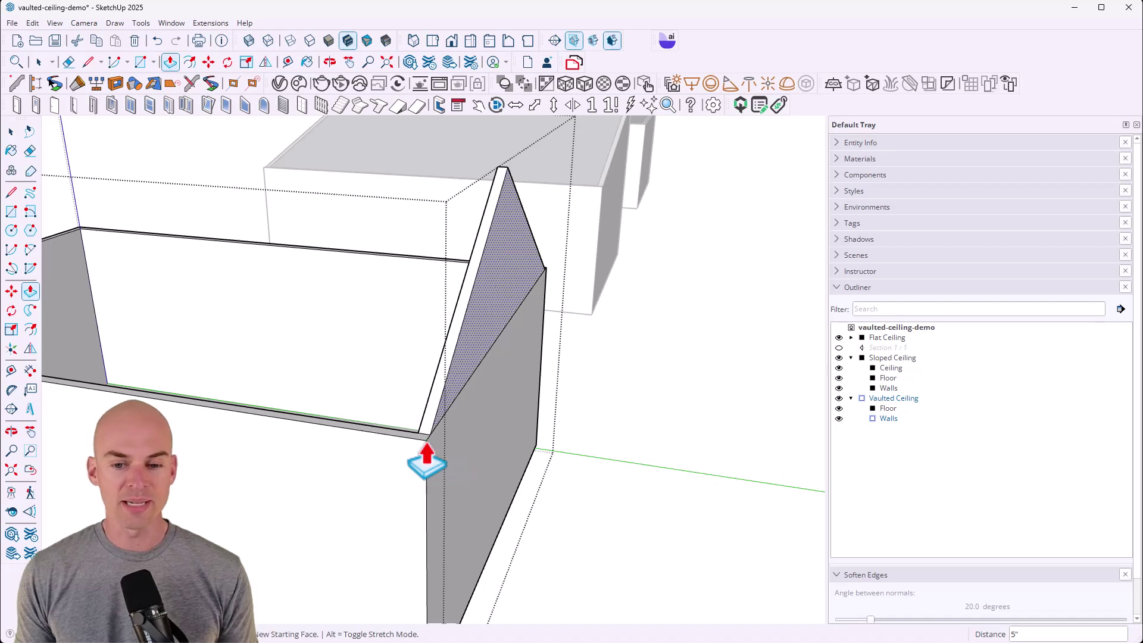
key(space)
key(e)
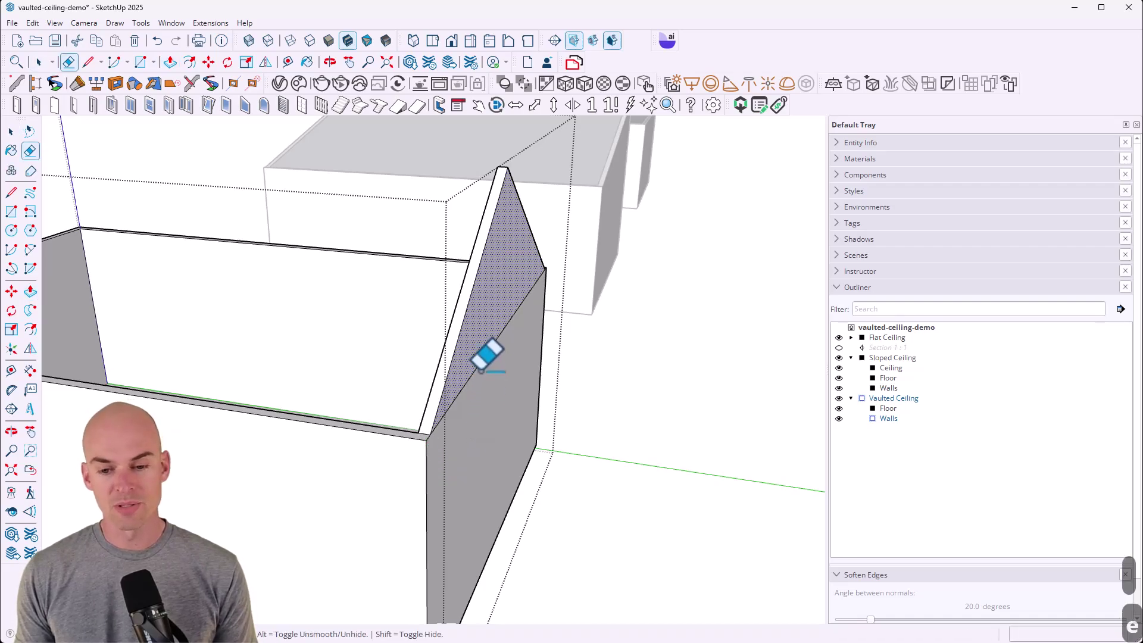
mouse_move(480, 438)
middle_down()
mouse_move(449, 434)
mouse_move(649, 489)
mouse_move(454, 455)
middle_up()
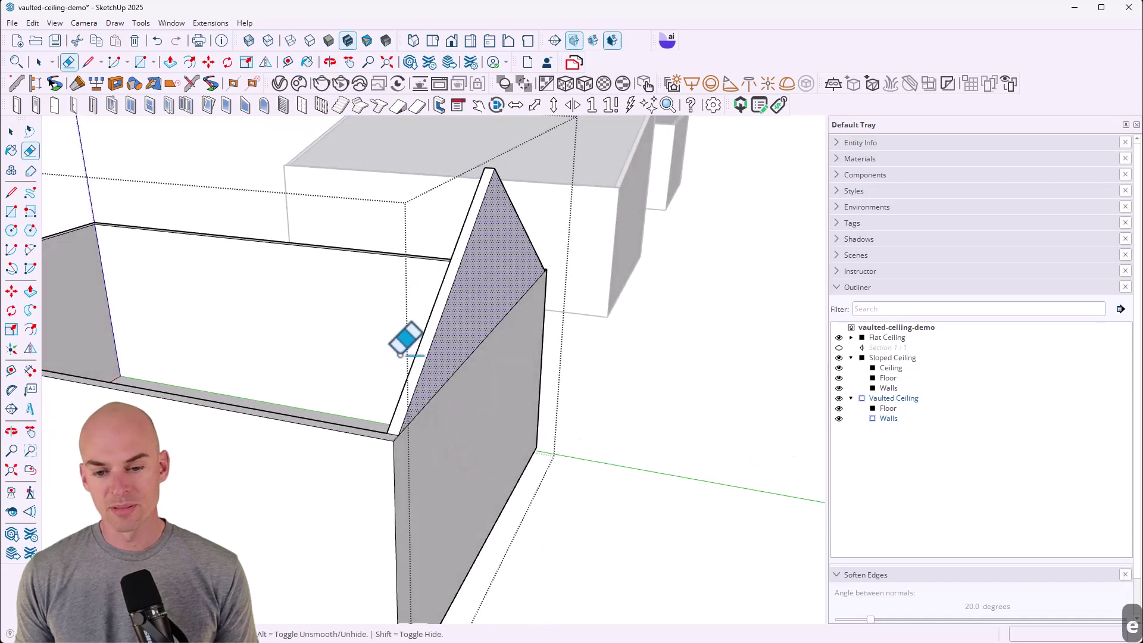
mouse_move(355, 334)
middle_down()
mouse_move(480, 413)
mouse_move(546, 334)
mouse_move(439, 357)
mouse_move(480, 387)
middle_up()
- Move a copy of the gable outline 30' to the far corner of the room
key(space)
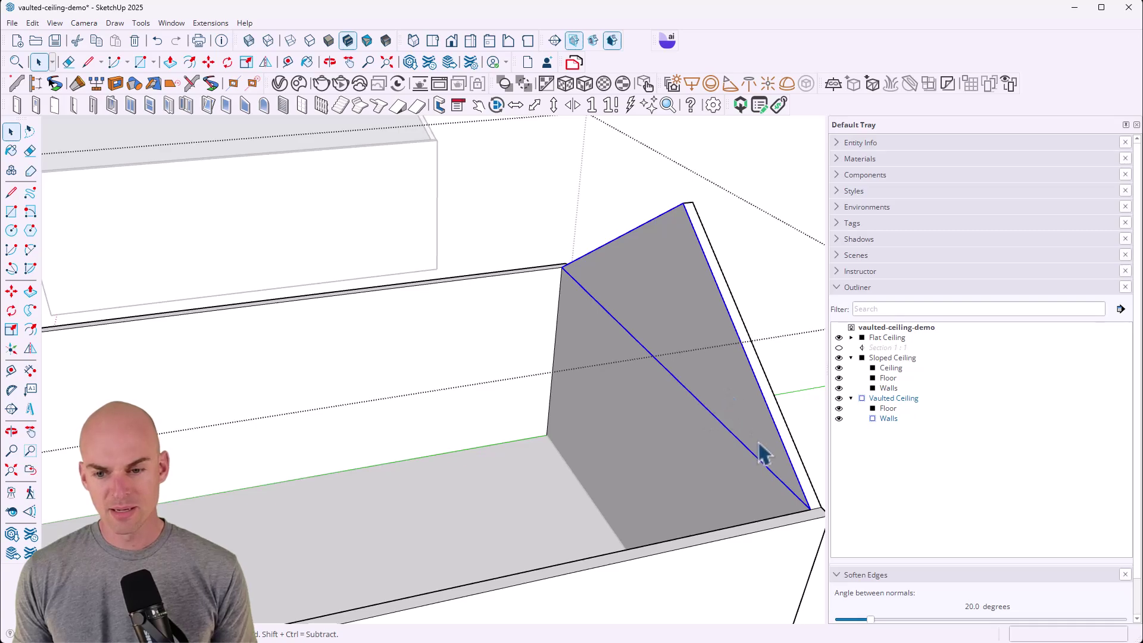
key(m)
click(806, 511)
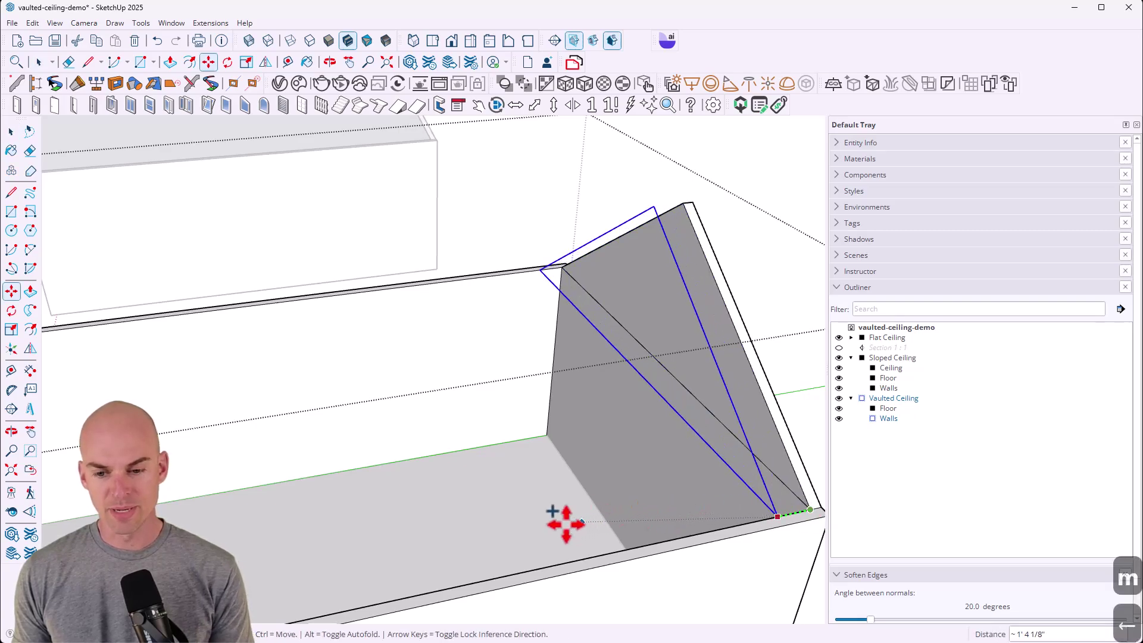
shift+middle_drag(531, 518, 749, 373)
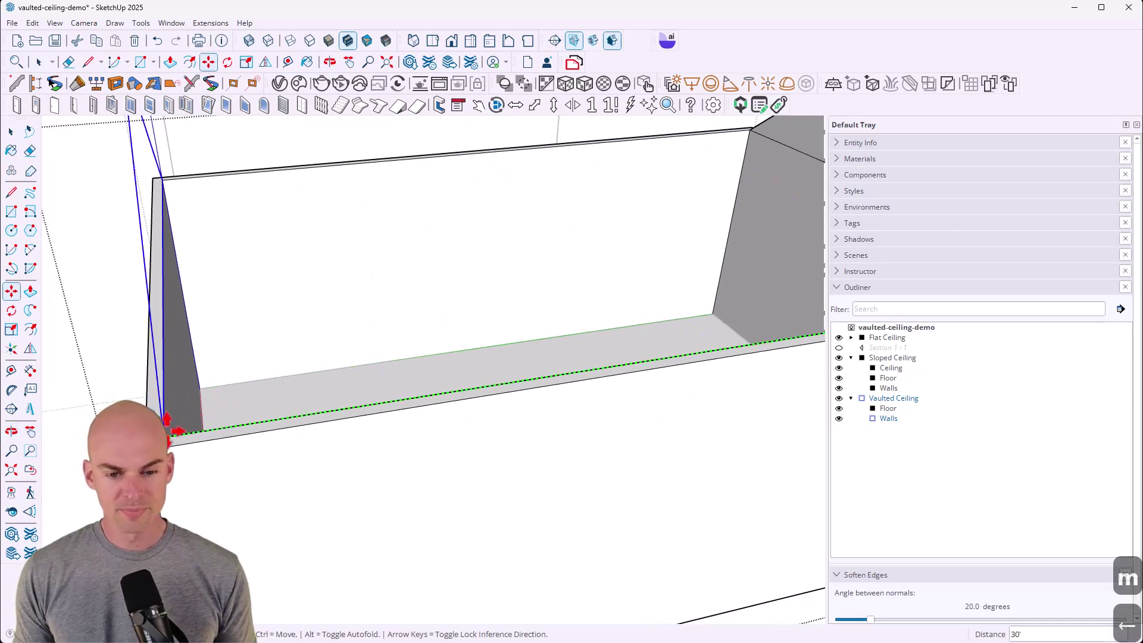
middle_drag(161, 421, 327, 421)
click(319, 459)
key(space)
scroll(323, 458, up, 2)
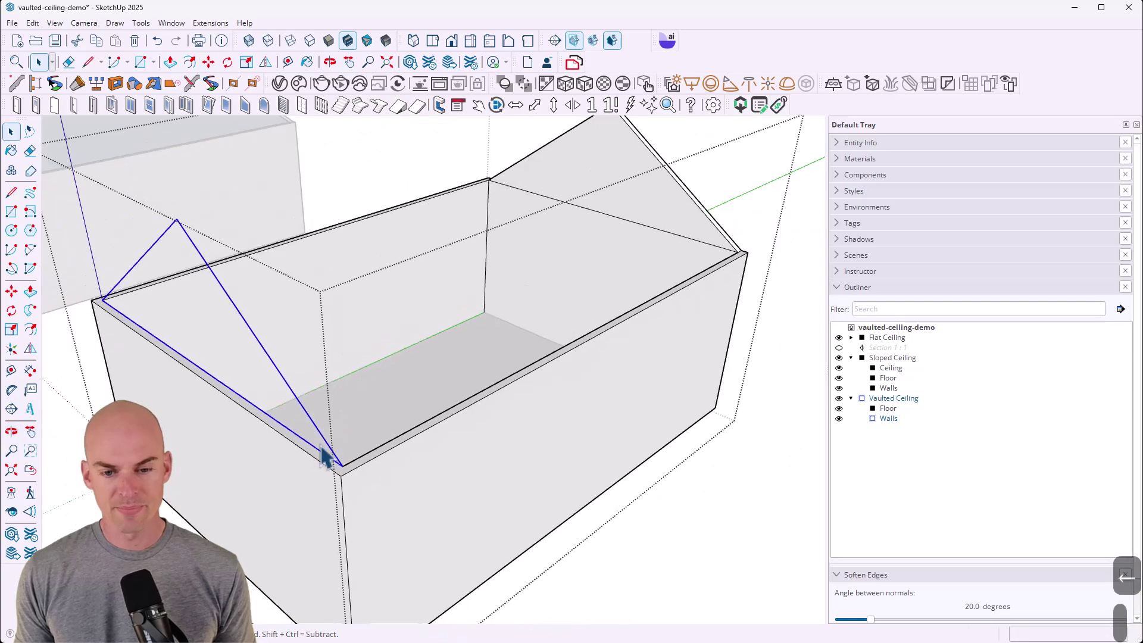
scroll(324, 458, down, 4)
middle_drag(250, 447, 448, 434)
shift+click(444, 455)
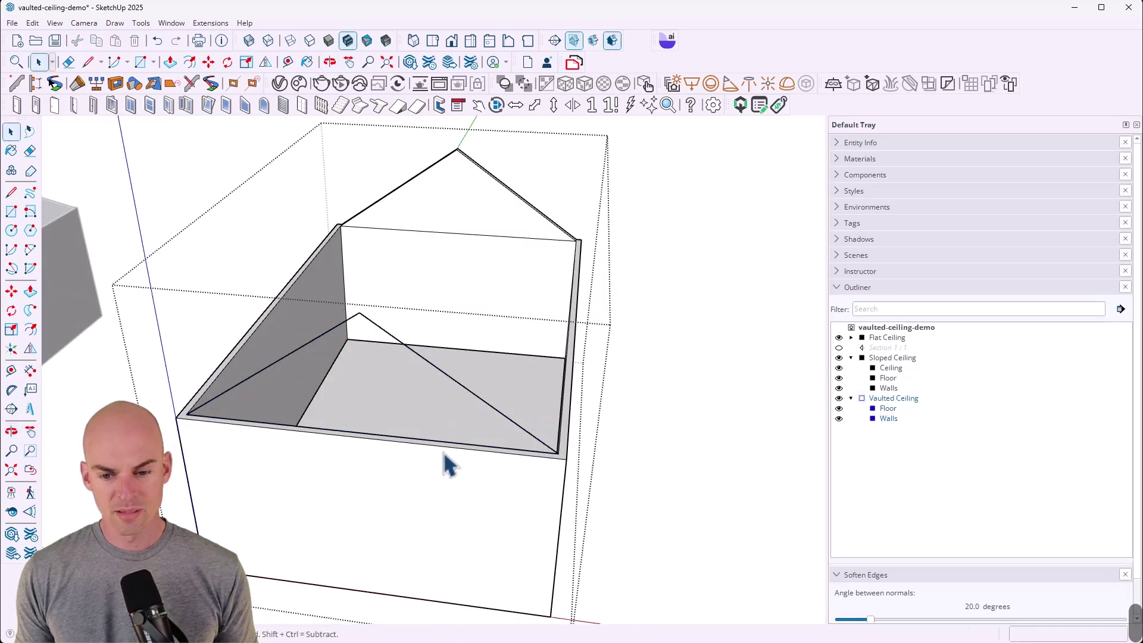
- Enter the Walls group and close the copied outline into a triangular gable face
scroll(489, 410, up, 3)
double_click(490, 411)
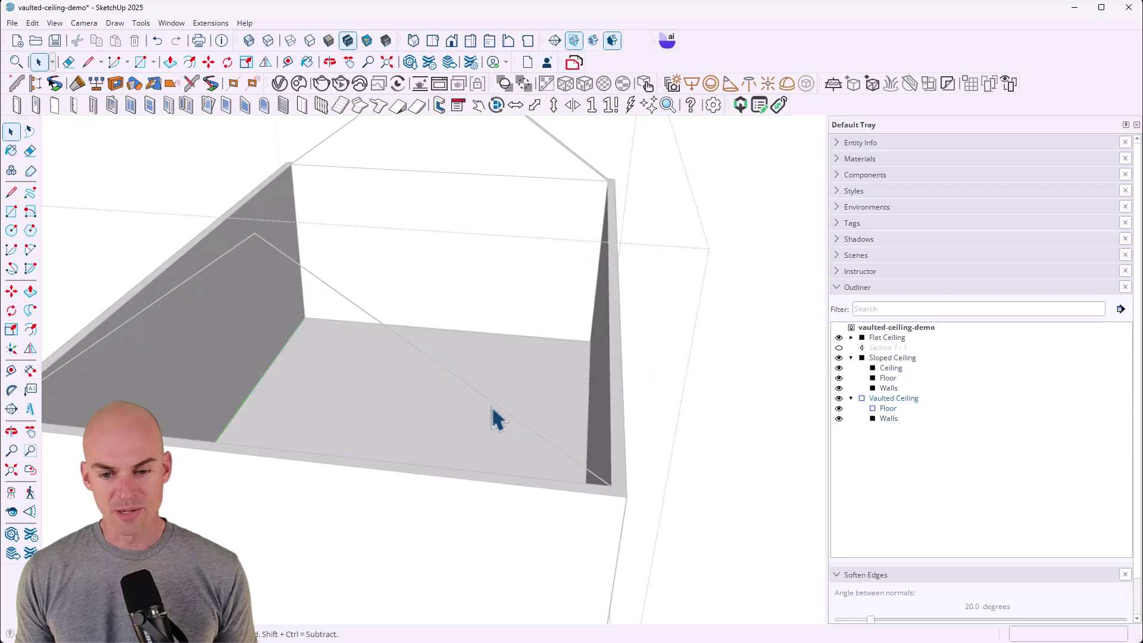
click(746, 453)
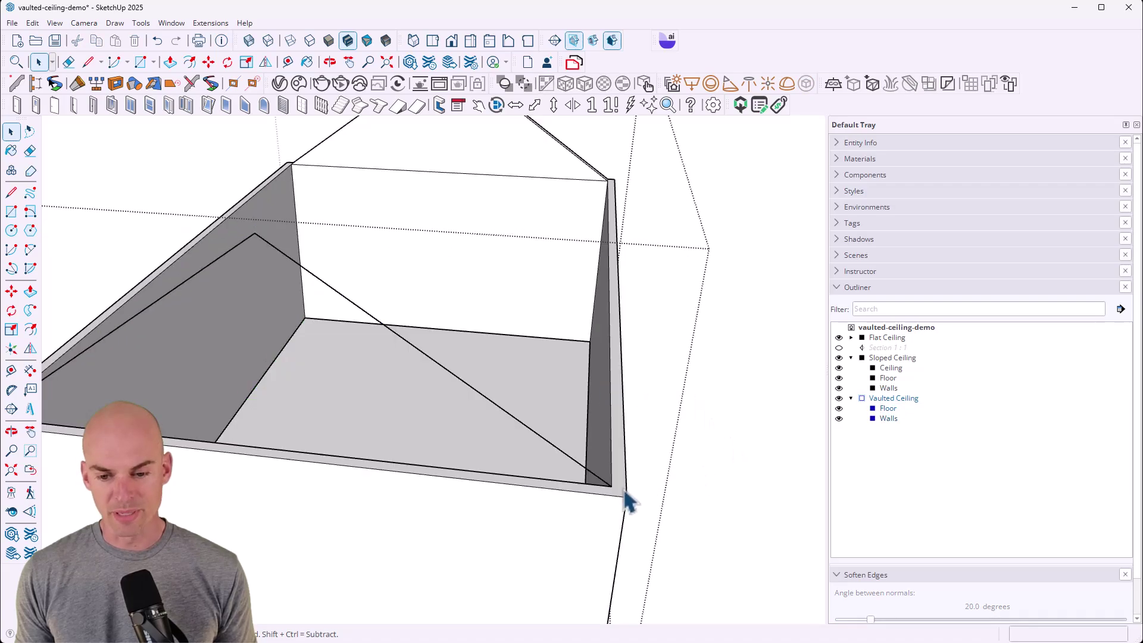
double_click(621, 503)
click(602, 481)
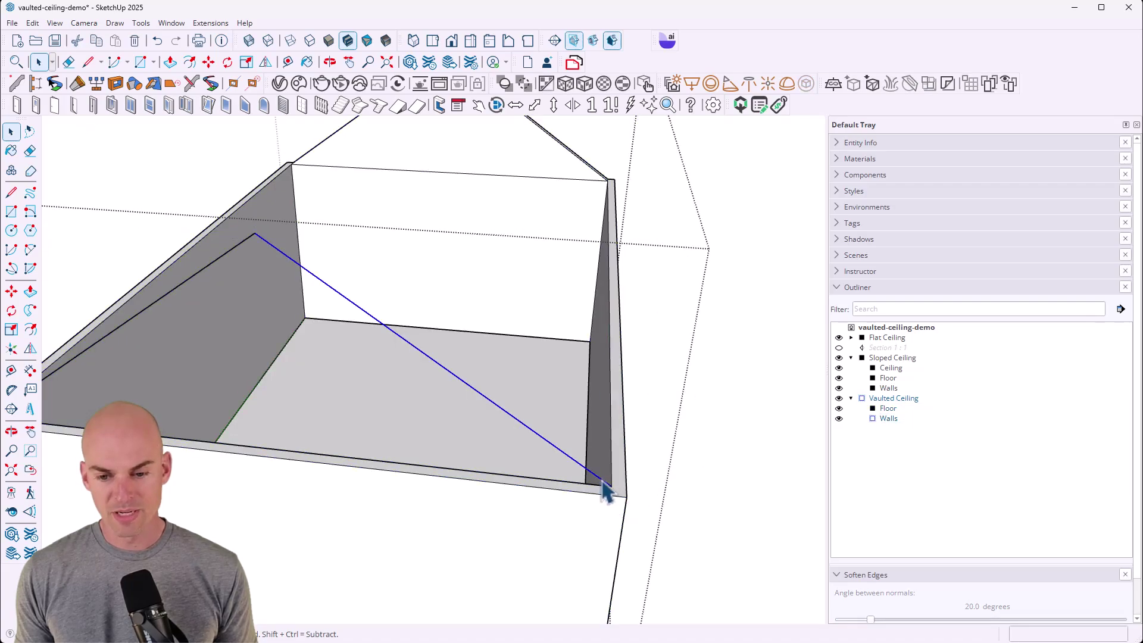
key(l)
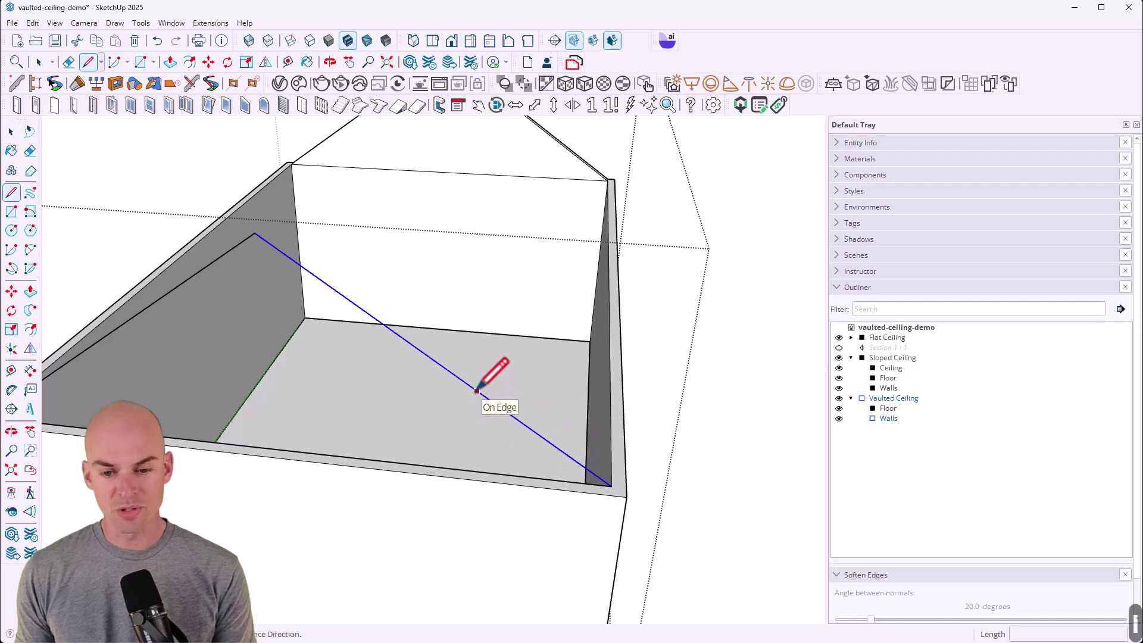
click(476, 390)
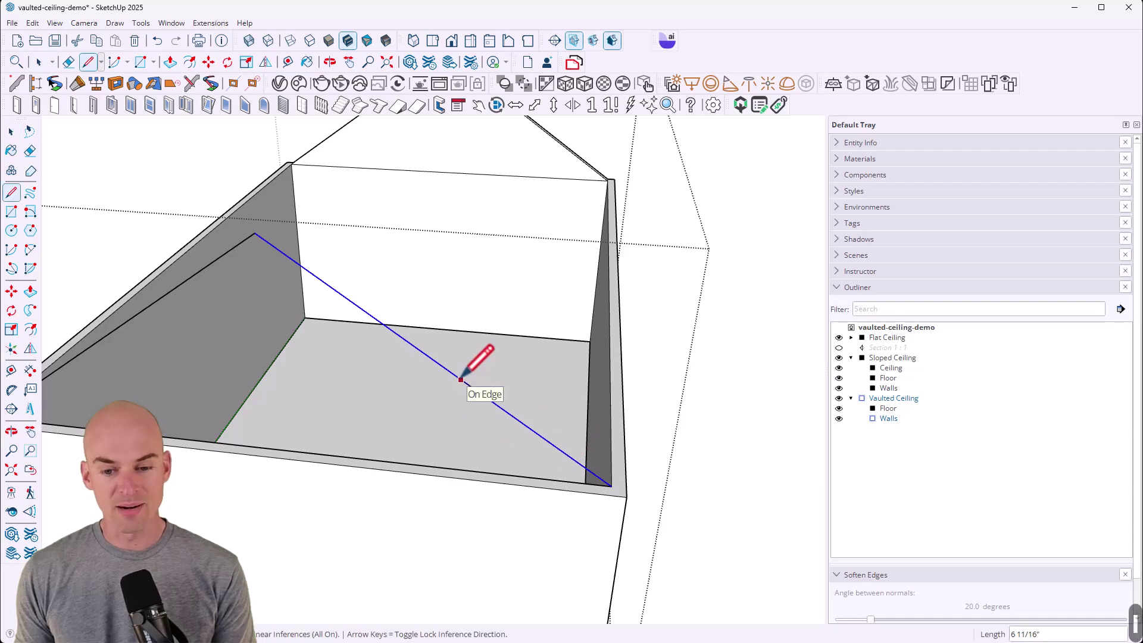
key(ctrl+z)
key(ctrl+z)
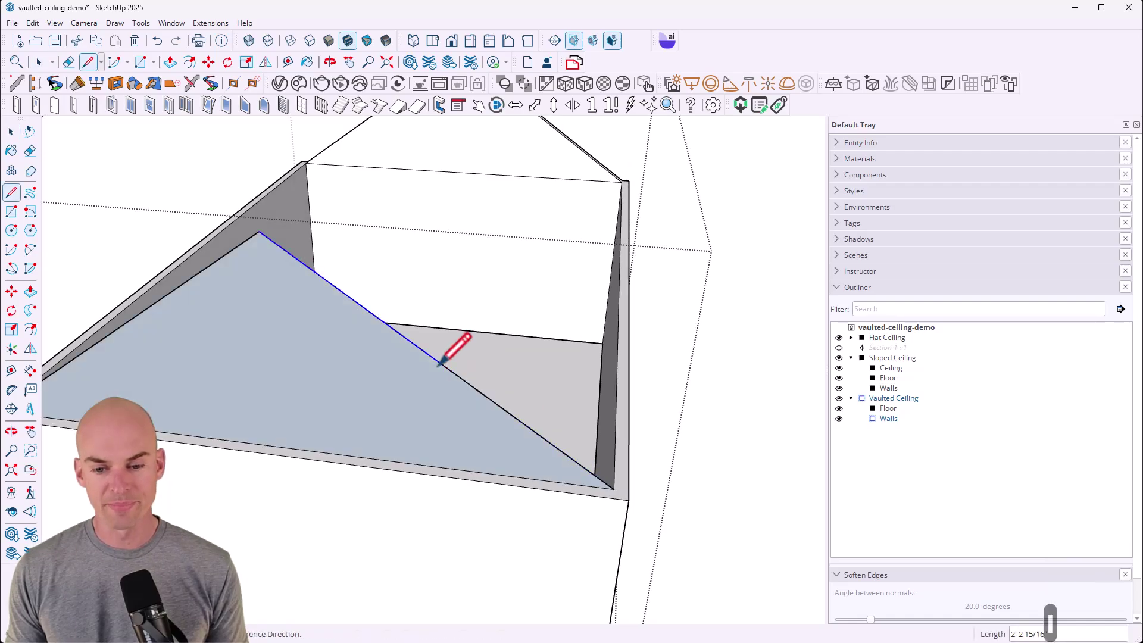
key(space)
- Push/Pull the far-end triangular face 5" to the full wall thickness
scroll(452, 423, down, 5)
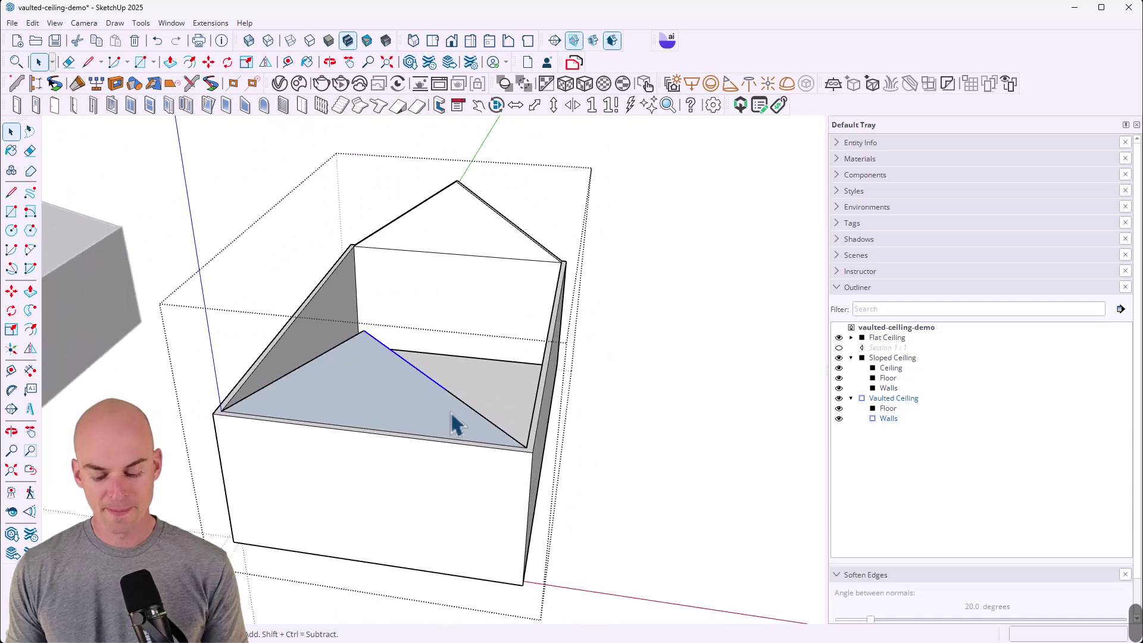
click(445, 430)
key(p)
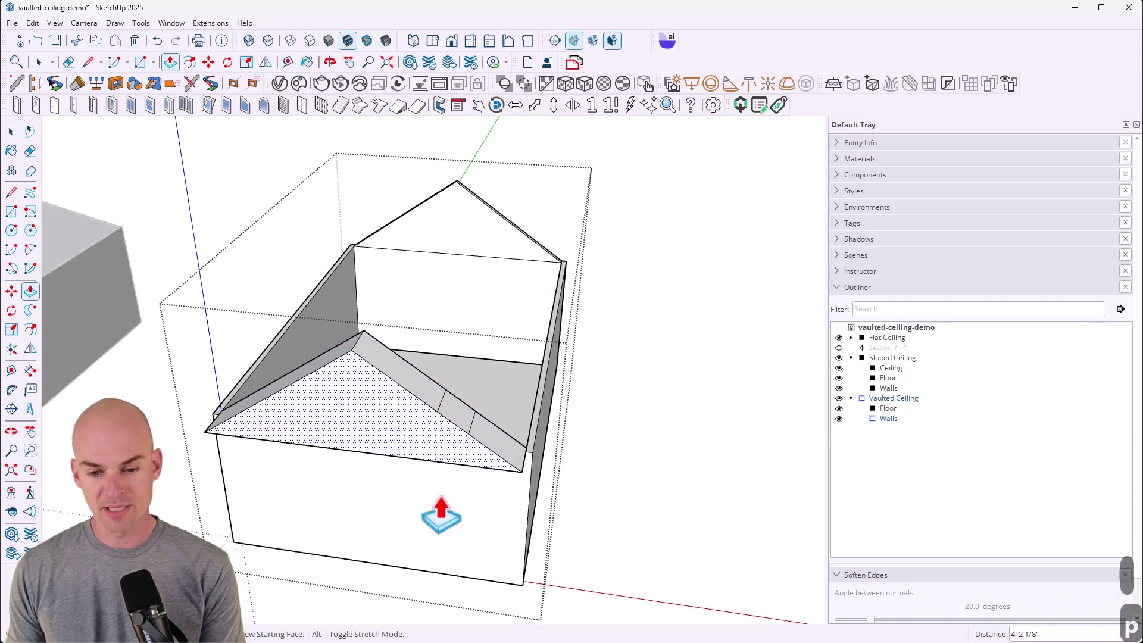
click(521, 590)
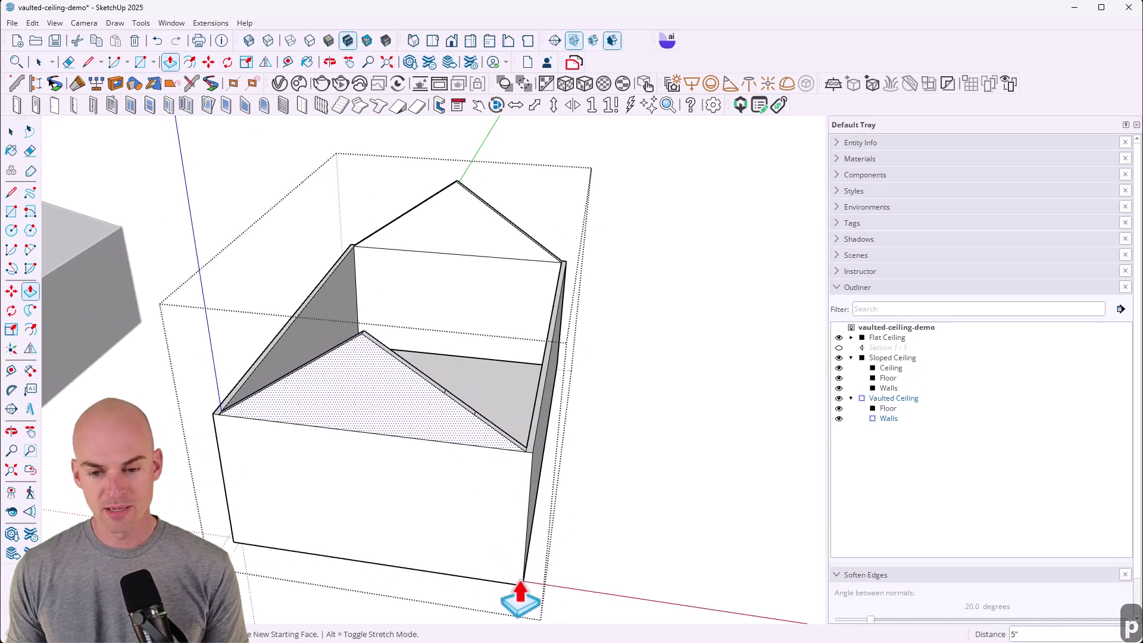
middle_drag(488, 471, 169, 306)
key(space)
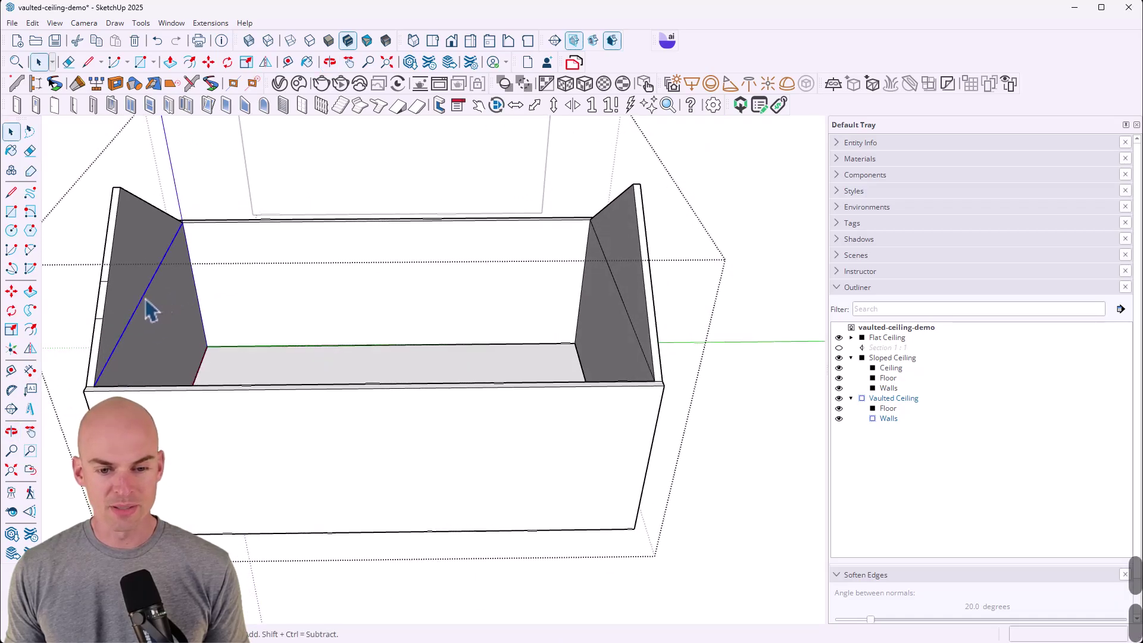
- Erase the leftover diagonal edges on both gable walls of the vaulted room
key(e)
click(154, 277)
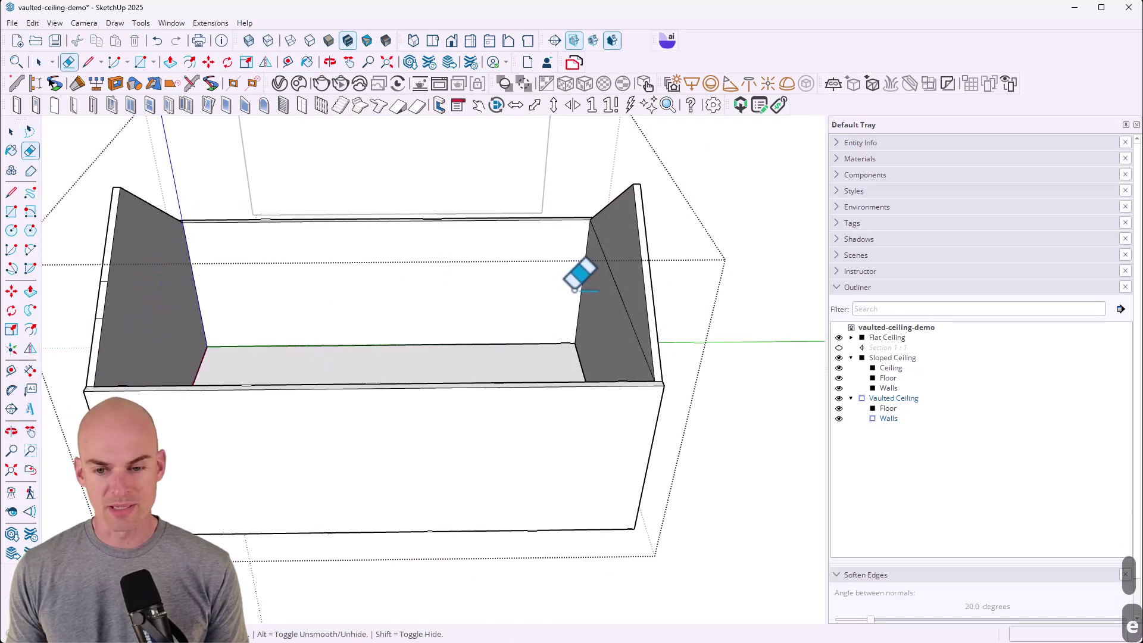
click(612, 271)
mouse_move(350, 350)
middle_down()
mouse_move(637, 324)
mouse_move(645, 337)
middle_up()
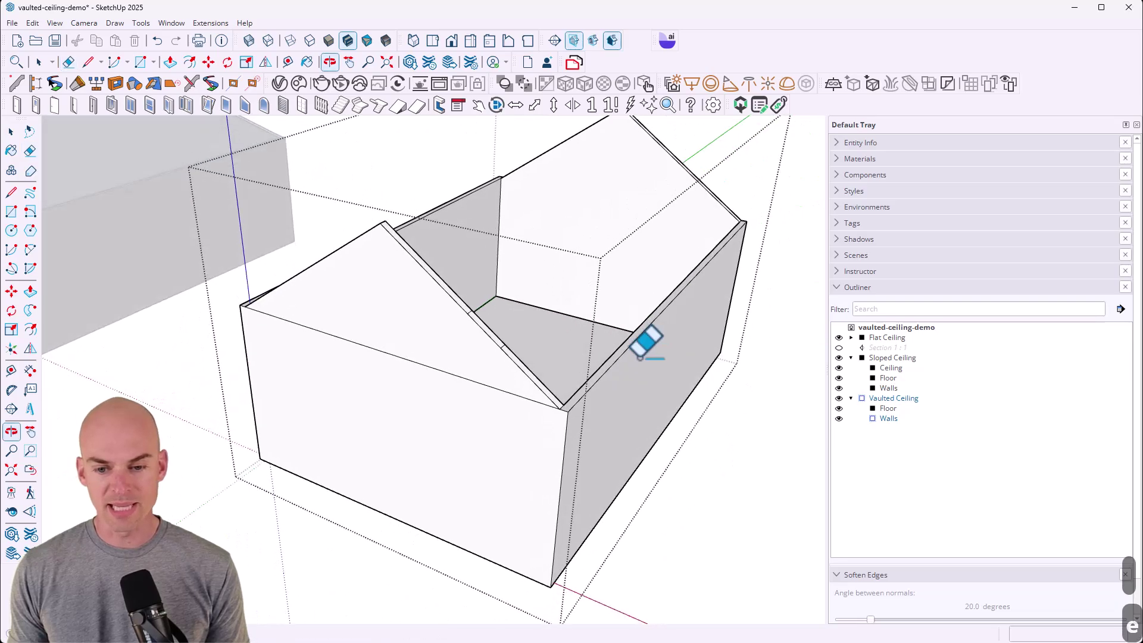
click(483, 382)
middle_drag(447, 380, 196, 403)
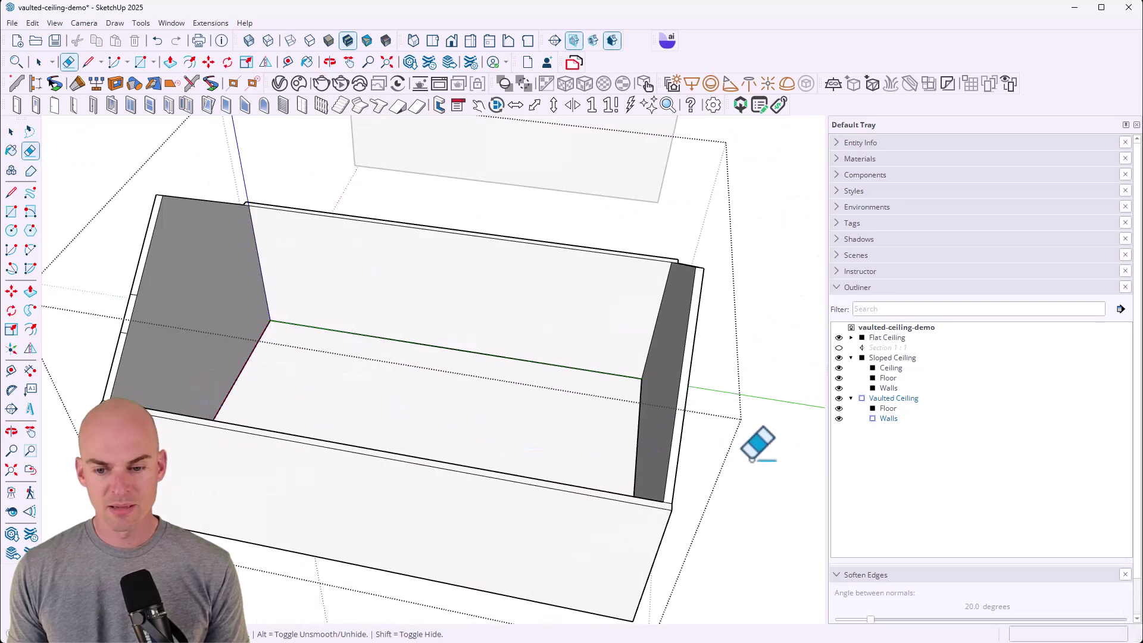
middle_drag(750, 449, 579, 385)
click(586, 387)
key(space)
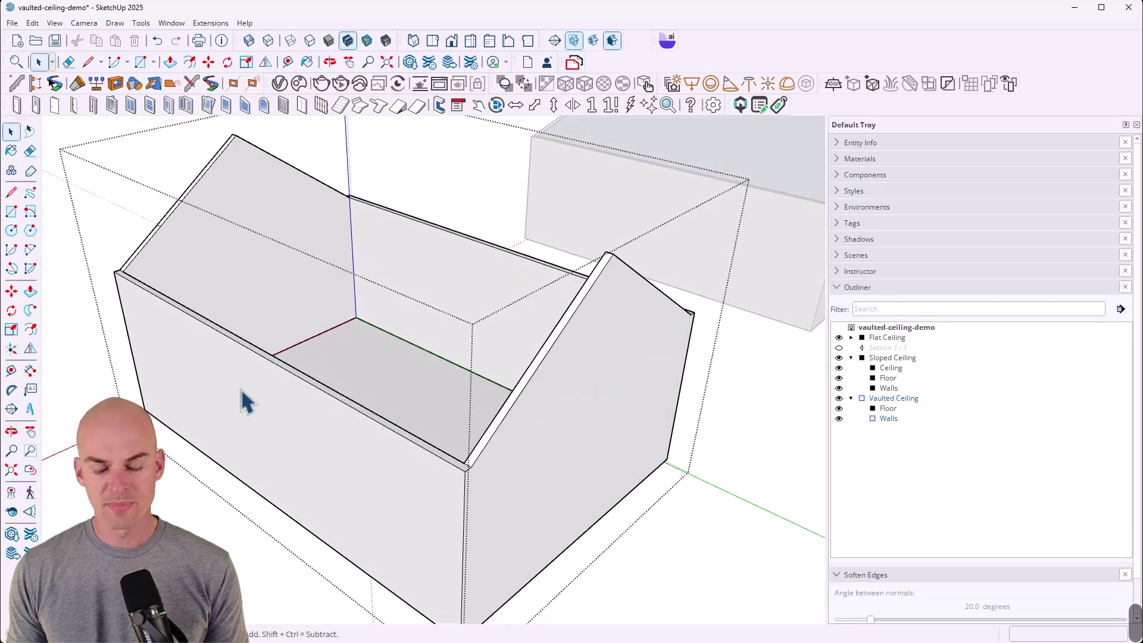
mouse_move(244, 393)
middle_down()
mouse_move(727, 382)
mouse_move(604, 369)
mouse_move(732, 419)
mouse_move(658, 454)
mouse_move(677, 393)
mouse_move(701, 403)
middle_up()
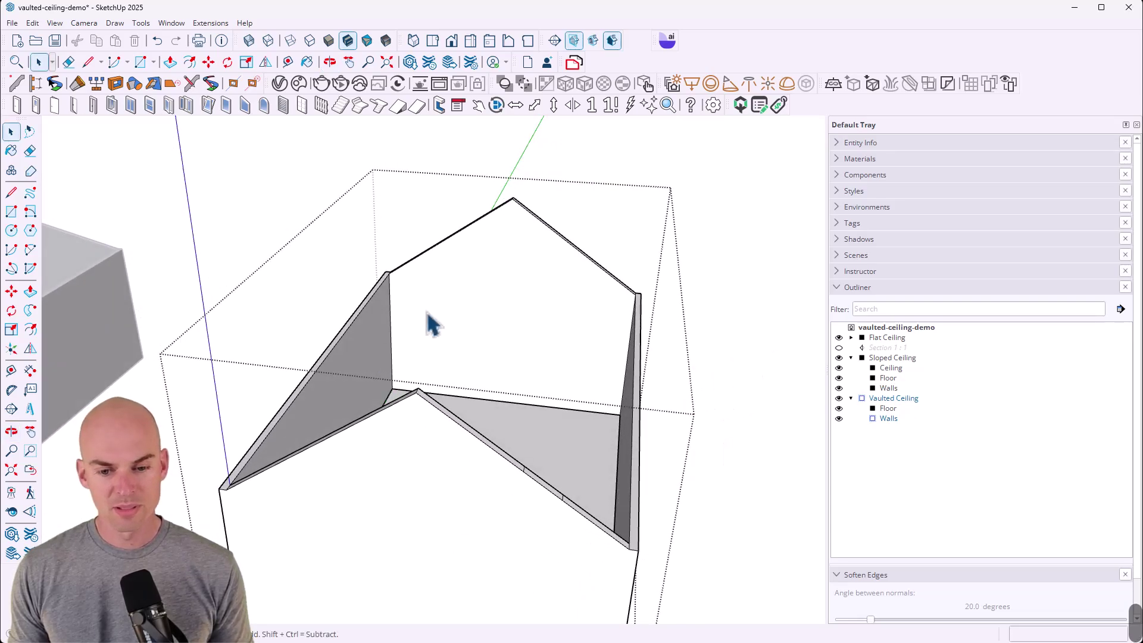
- Draw a rectangle from the right wall's top corner to the ridge peak as a sloped ceiling face
click(752, 298)
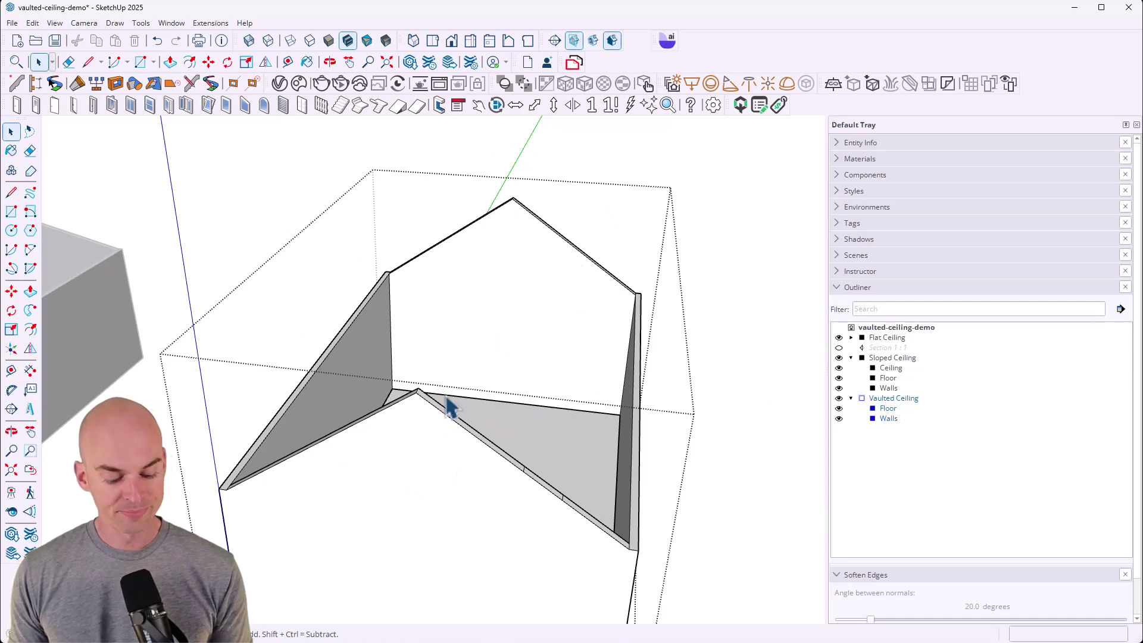
key(r)
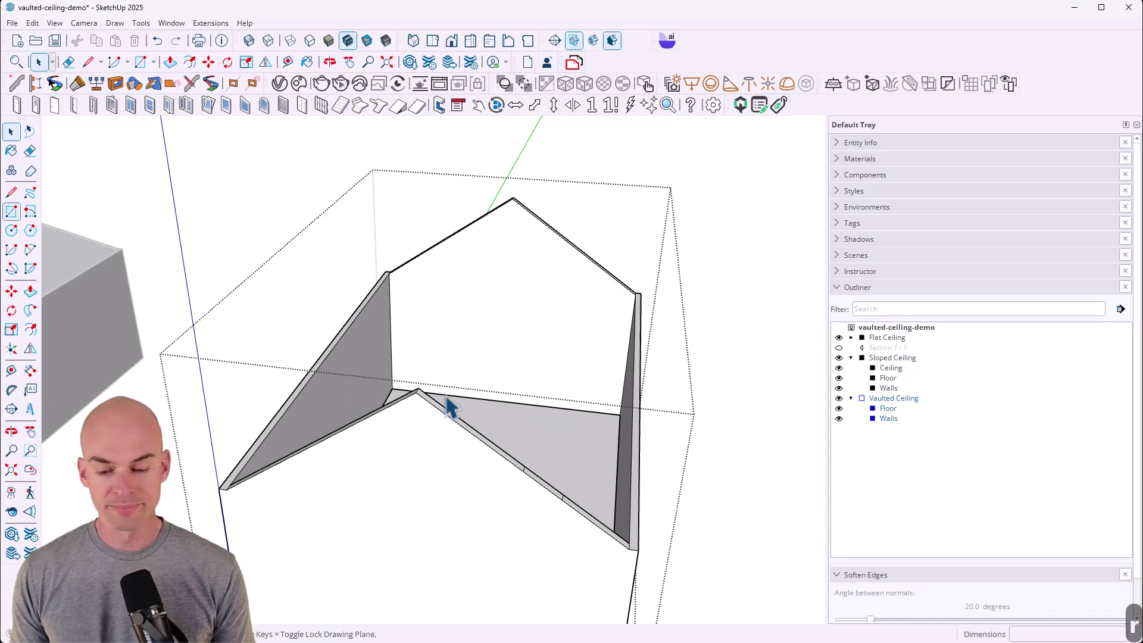
click(630, 543)
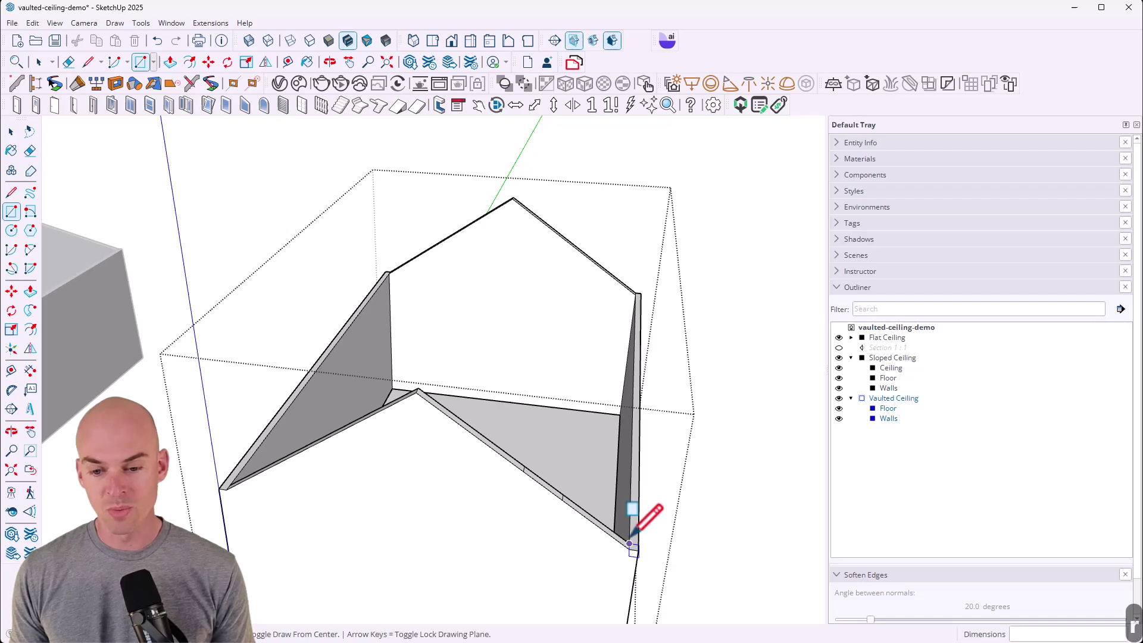
click(513, 198)
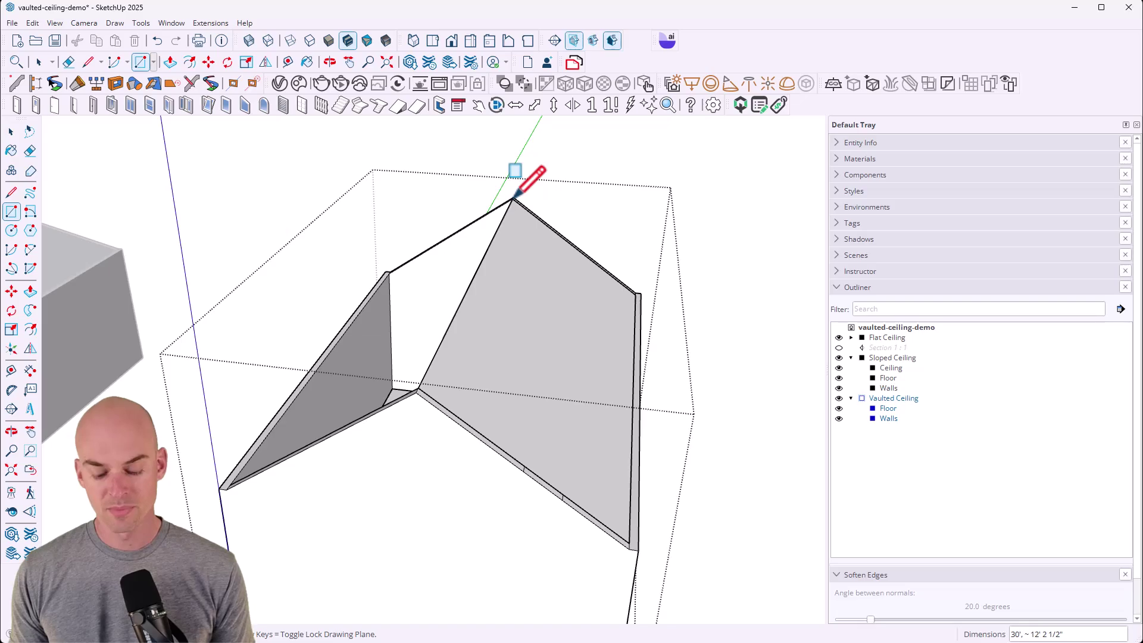
middle_drag(592, 255, 613, 238)
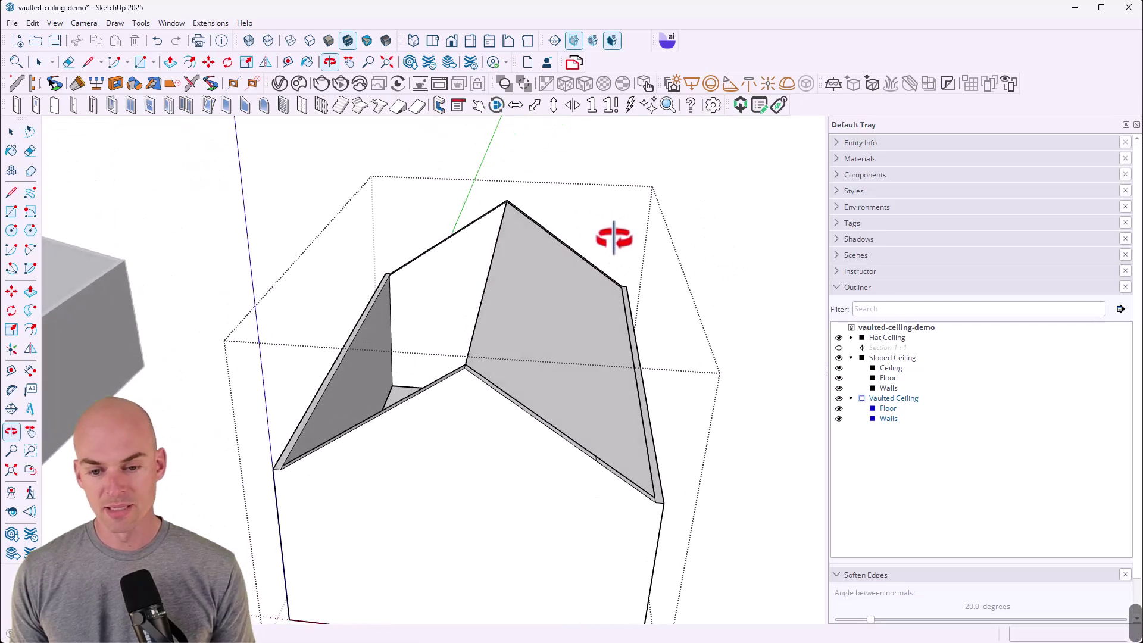
- Reverse the sloped ceiling face so its front side faces outward
right_click(550, 319)
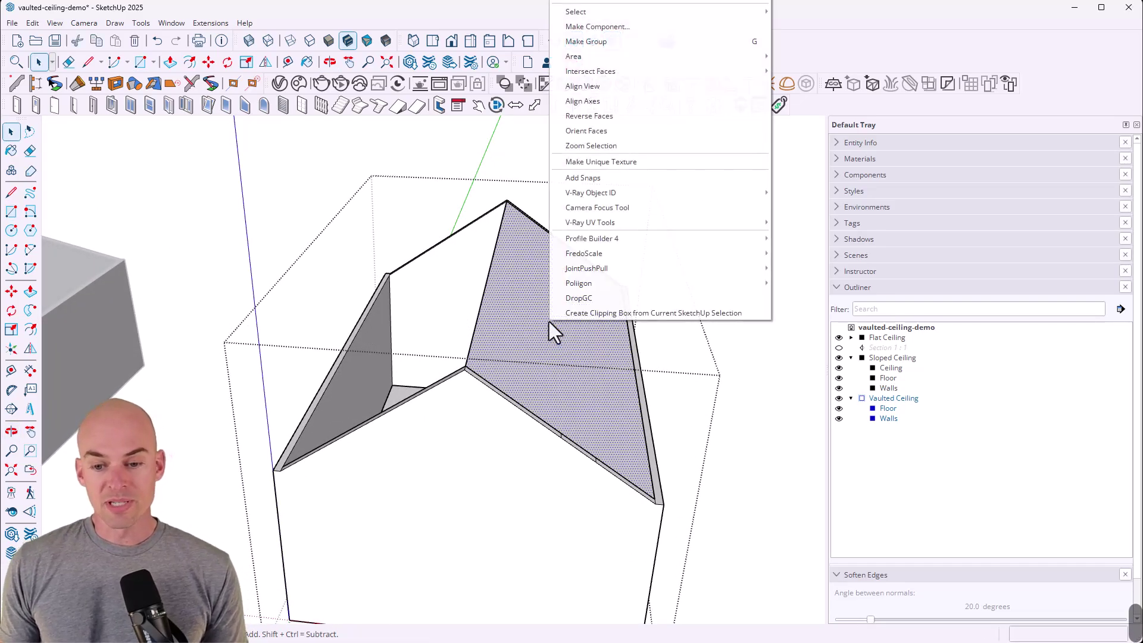
click(613, 117)
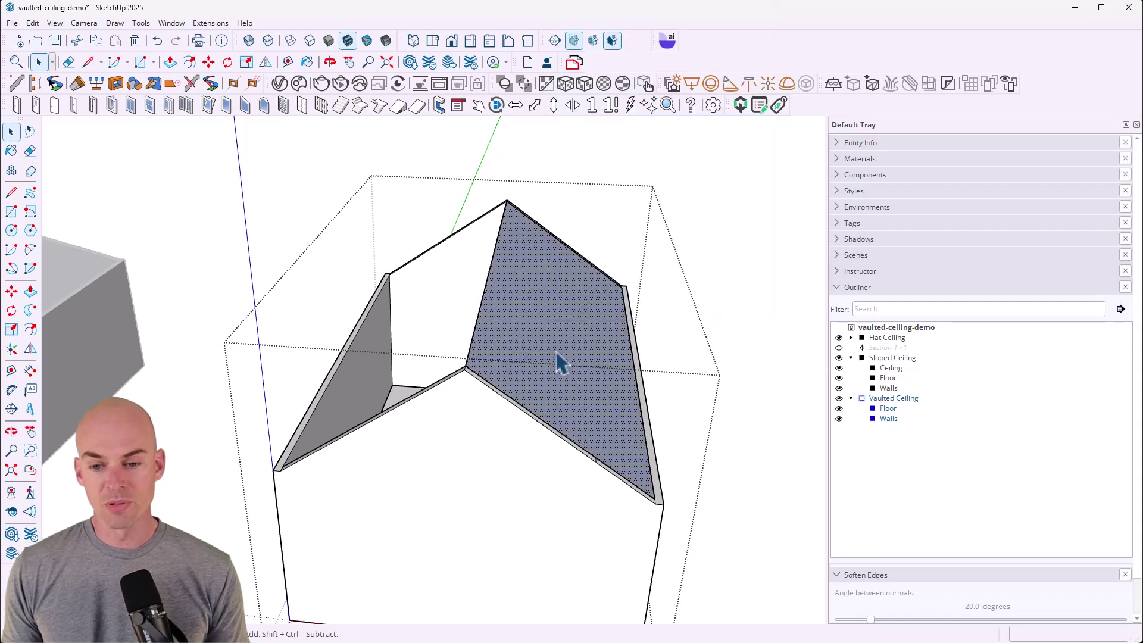
middle_drag(510, 427, 554, 462)
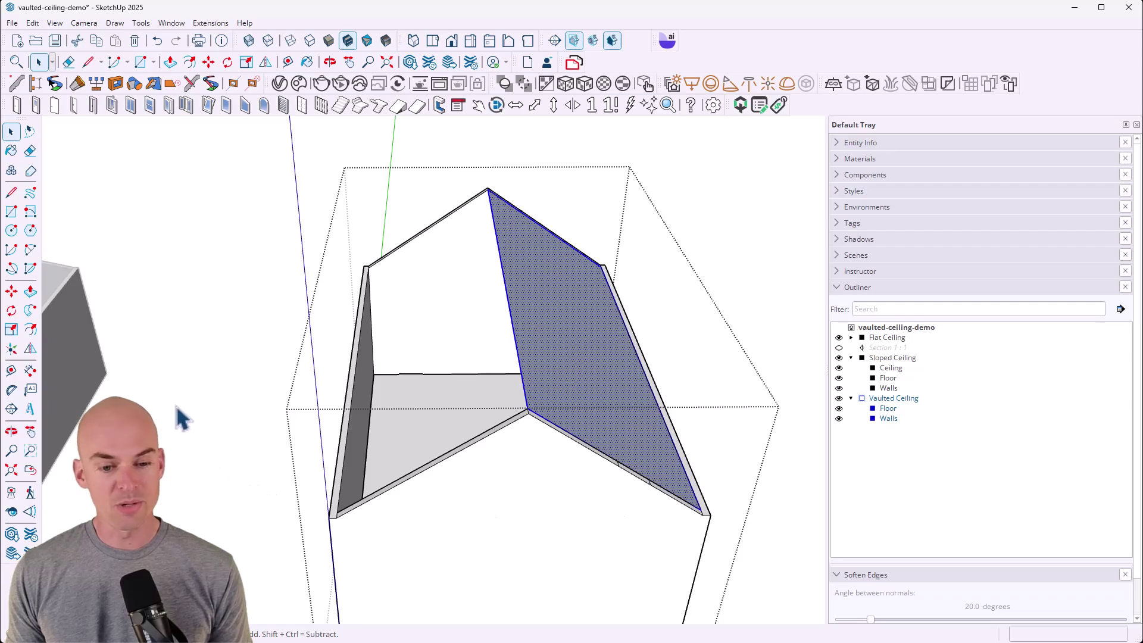
- Mirror a copy of the ceiling face about the ridge to cover the other side
click(34, 355)
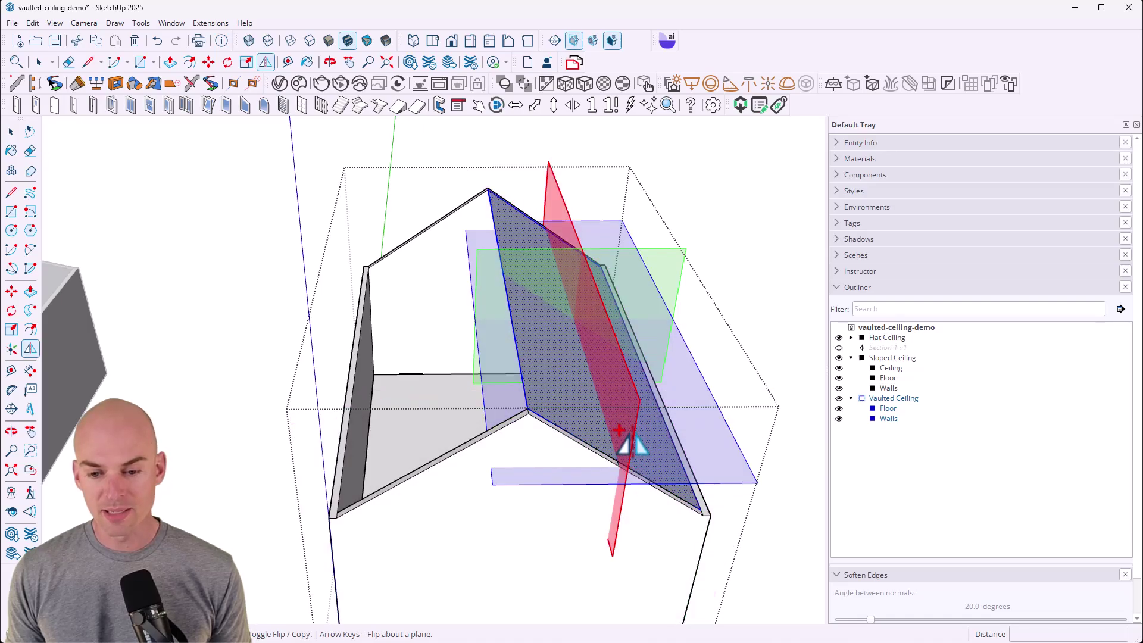
scroll(619, 443, up, 3)
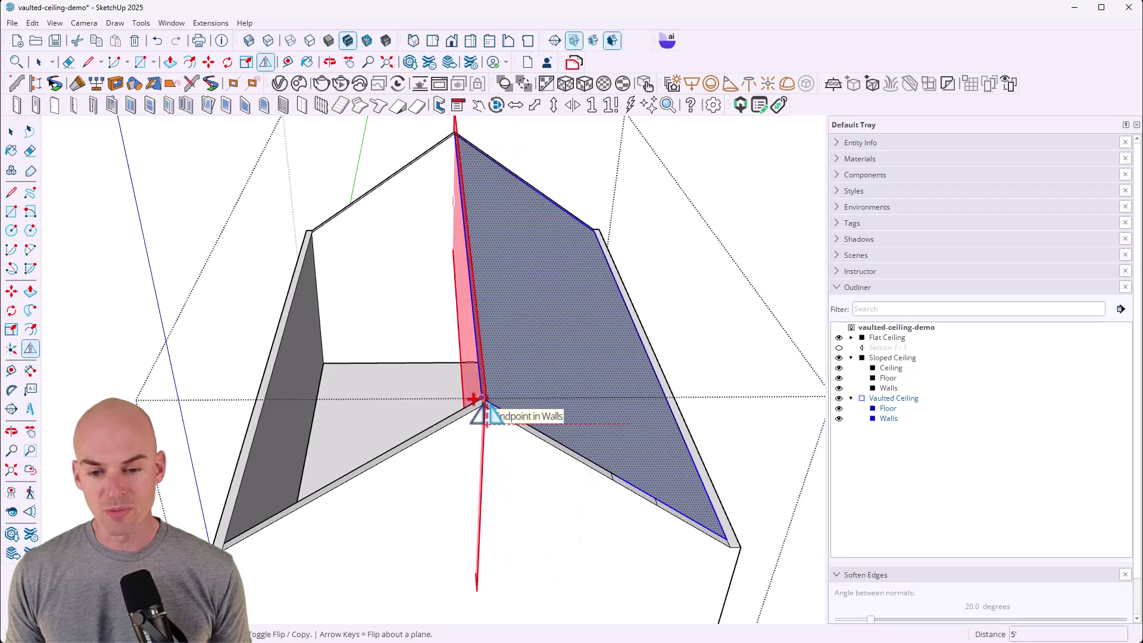
click(482, 398)
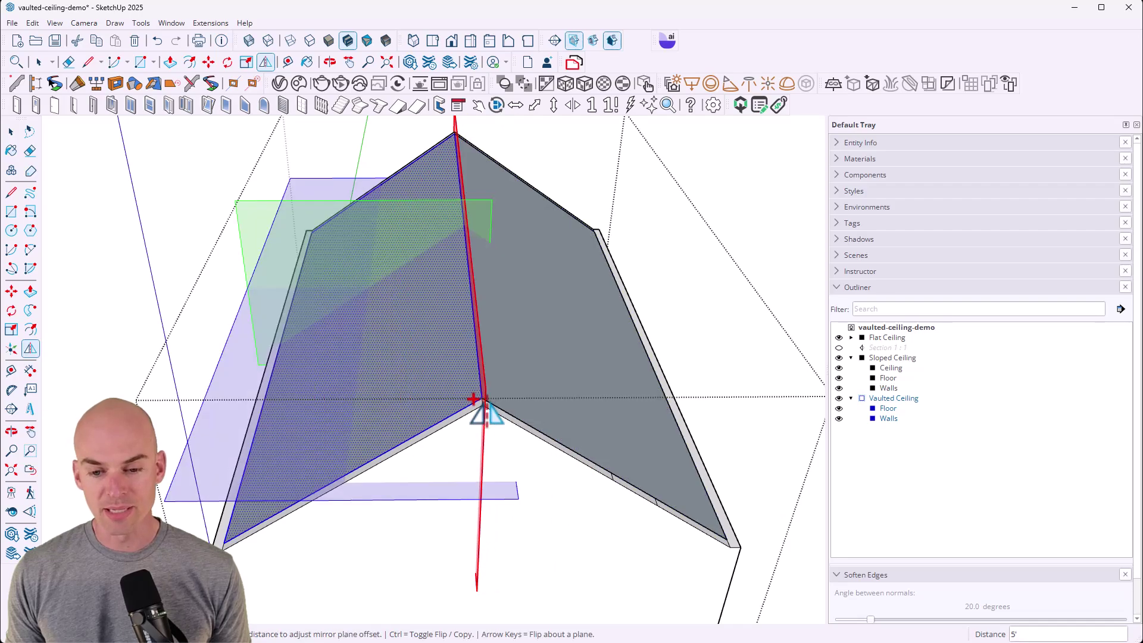
key(space)
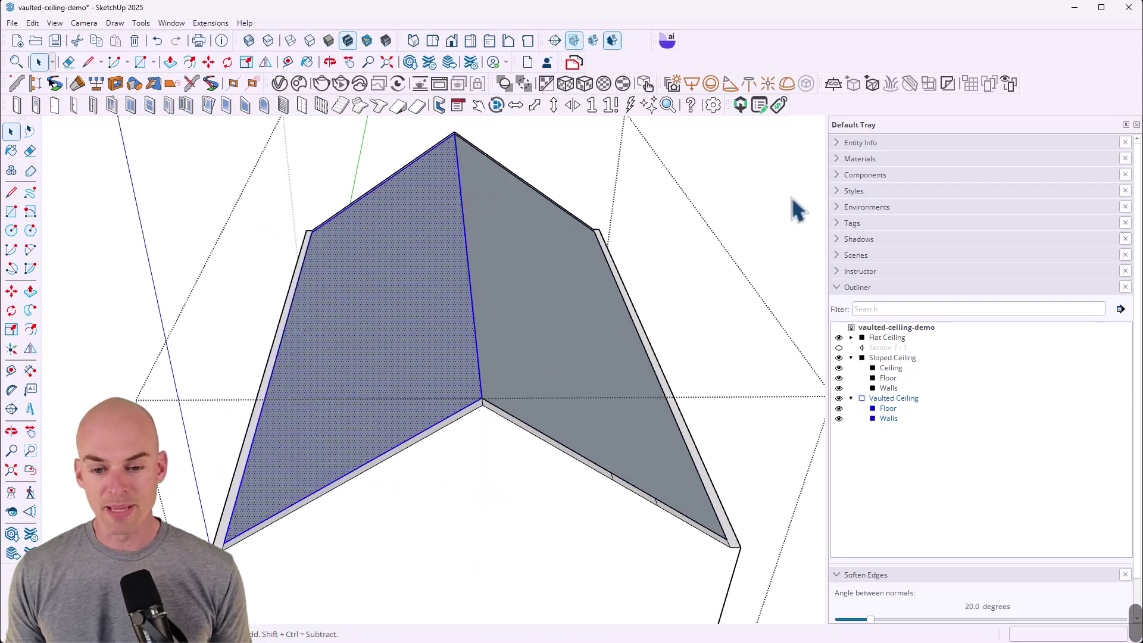
- Group the two ceiling slopes together inside the Vaulted Ceiling group
click(796, 209)
middle_drag(631, 343, 547, 427)
double_click(463, 374)
click(462, 373)
shift+click(410, 346)
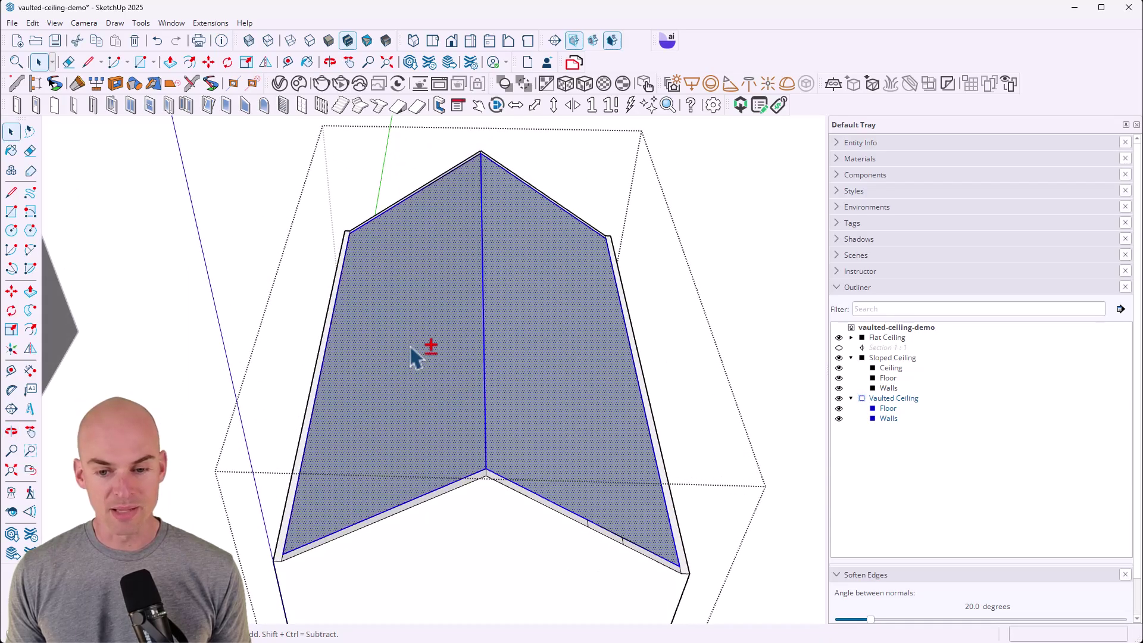
key(g)
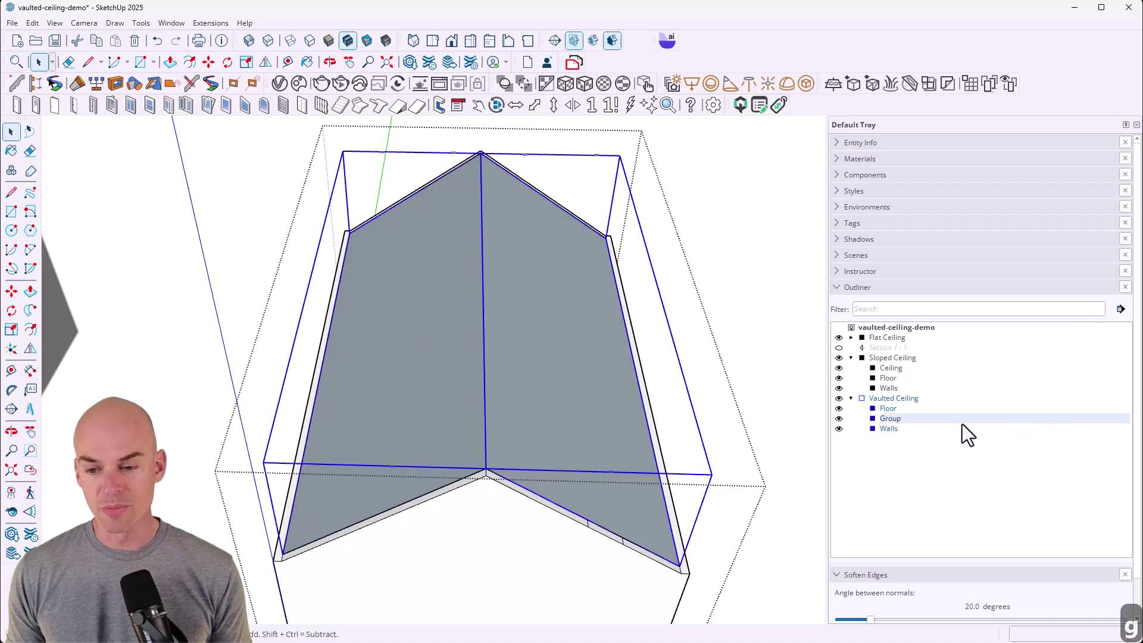
- Rename the new group 'Ceiling' in the Outliner
right_click(962, 423)
click(970, 413)
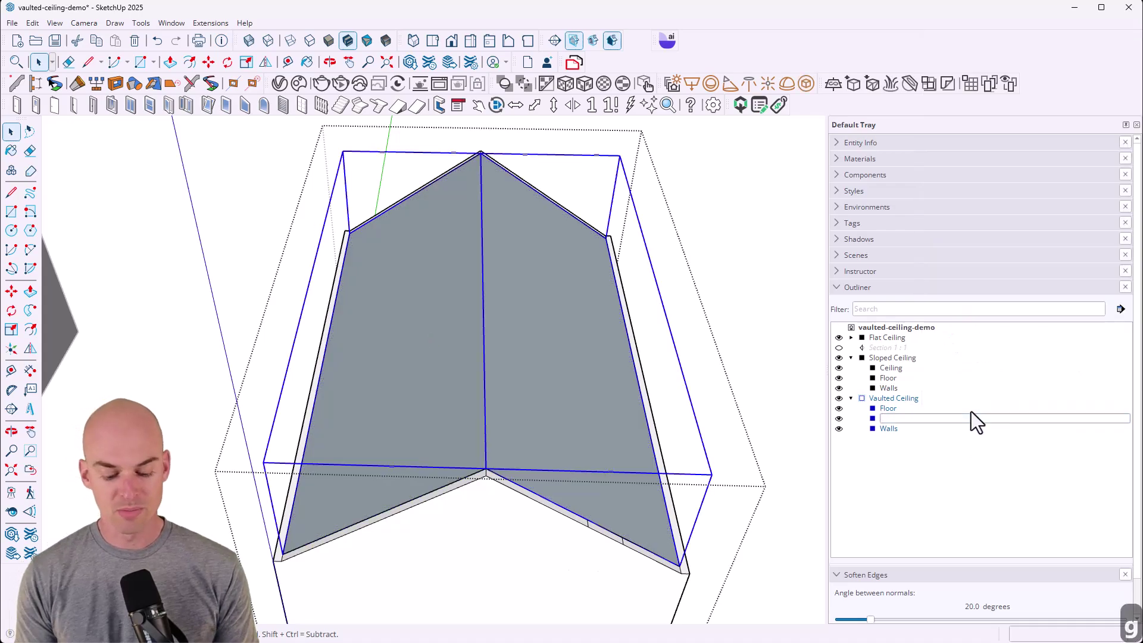
text(Ceiling)
key(Return)
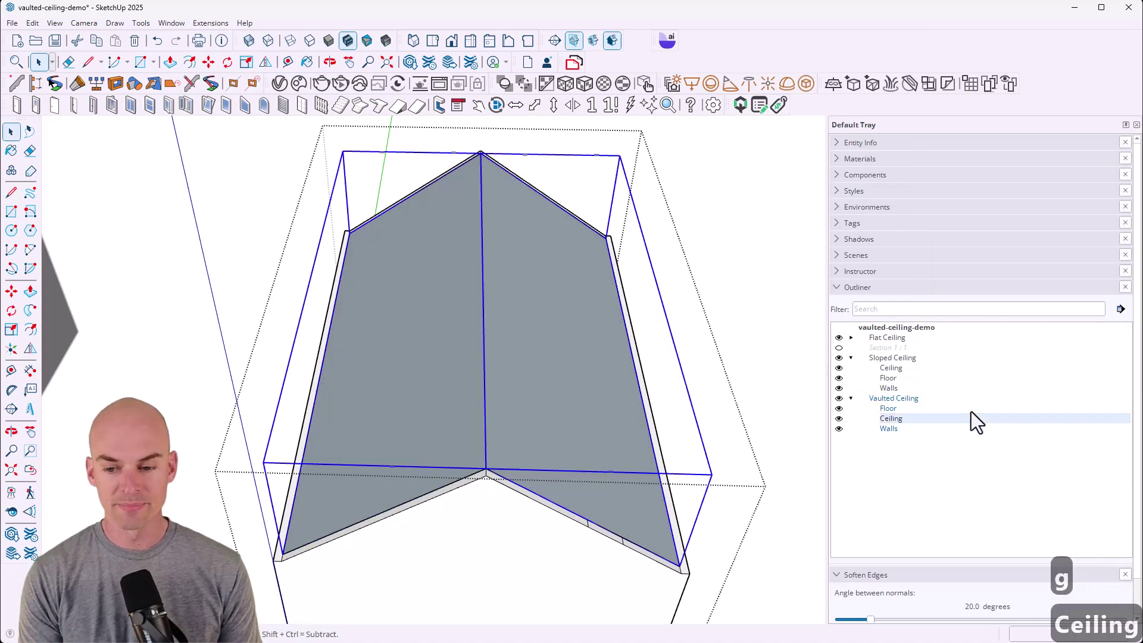
click(765, 279)
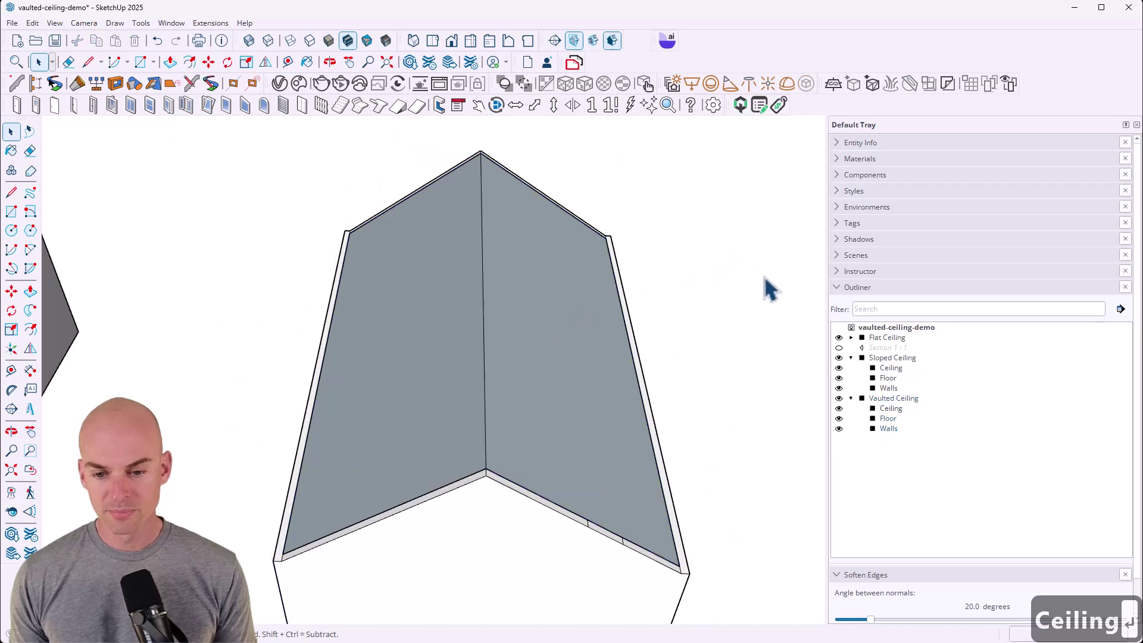
- Toggle the vaulted room's Ceiling group off and back on to inspect the interior
middle_drag(684, 396, 771, 477)
middle_drag(607, 411, 603, 372)
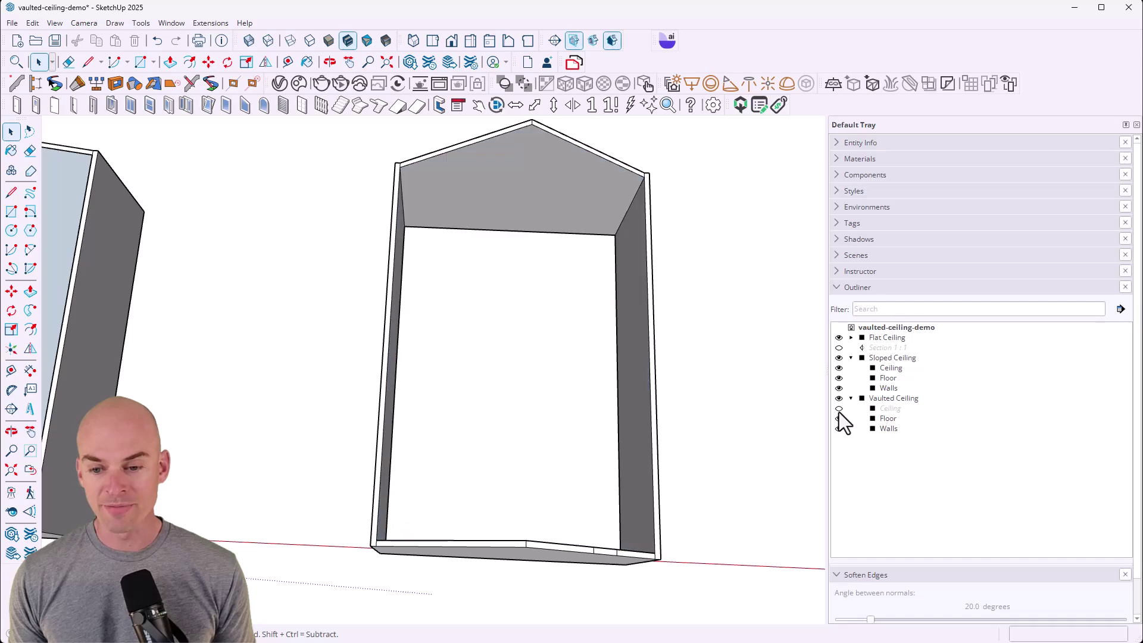
click(839, 409)
click(839, 409)
middle_drag(569, 454, 1035, 402)
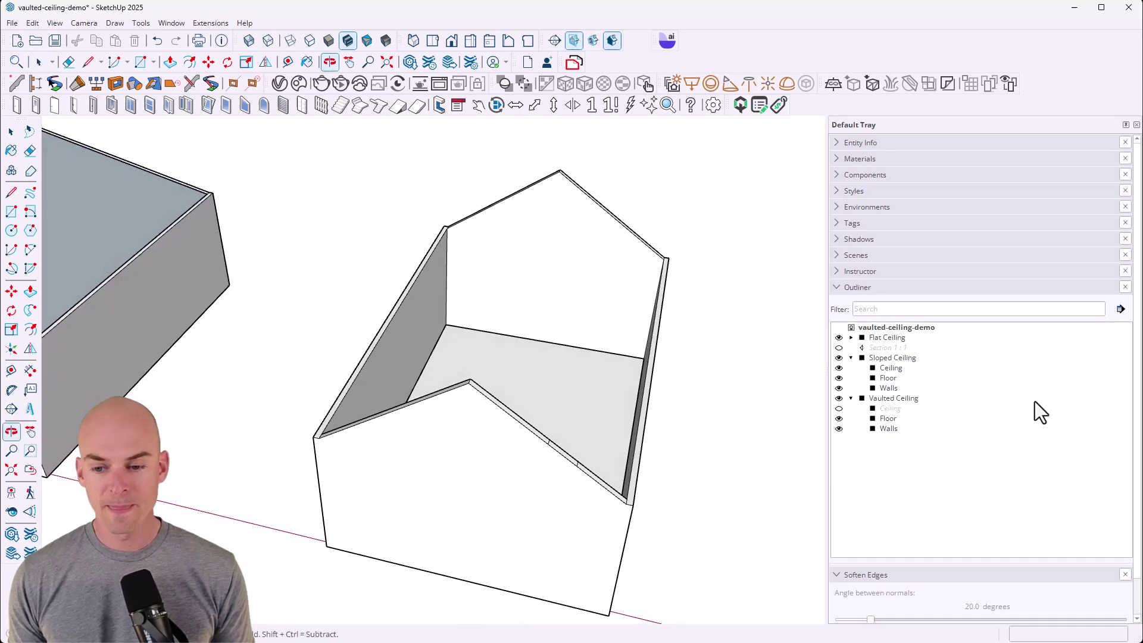
click(839, 409)
- Unhide Section 1 : 1 and turn on Display Section Cuts to slice the rooms open
click(839, 348)
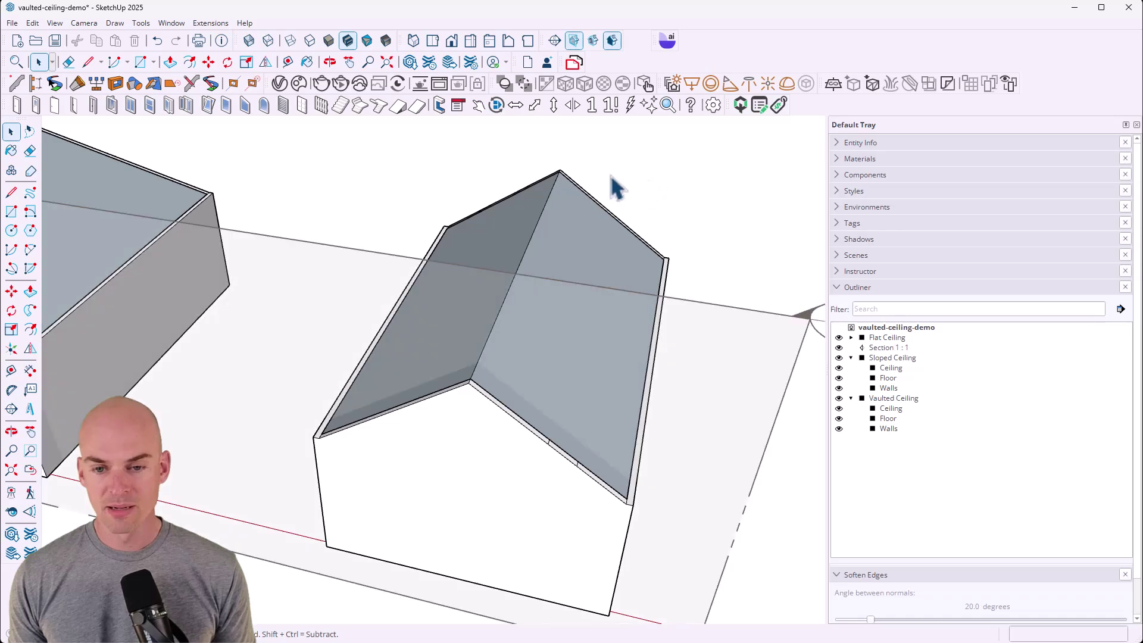
click(585, 41)
middle_drag(549, 413, 572, 313)
scroll(555, 264, up, 5)
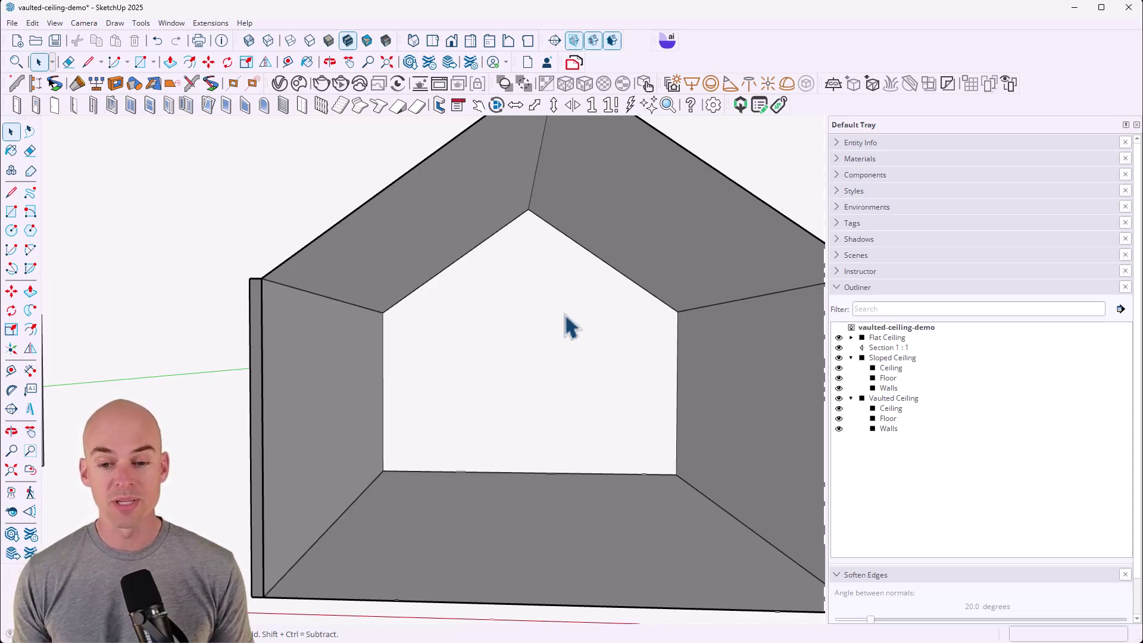
scroll(566, 312, down, 3)
middle_drag(565, 312, 590, 362)
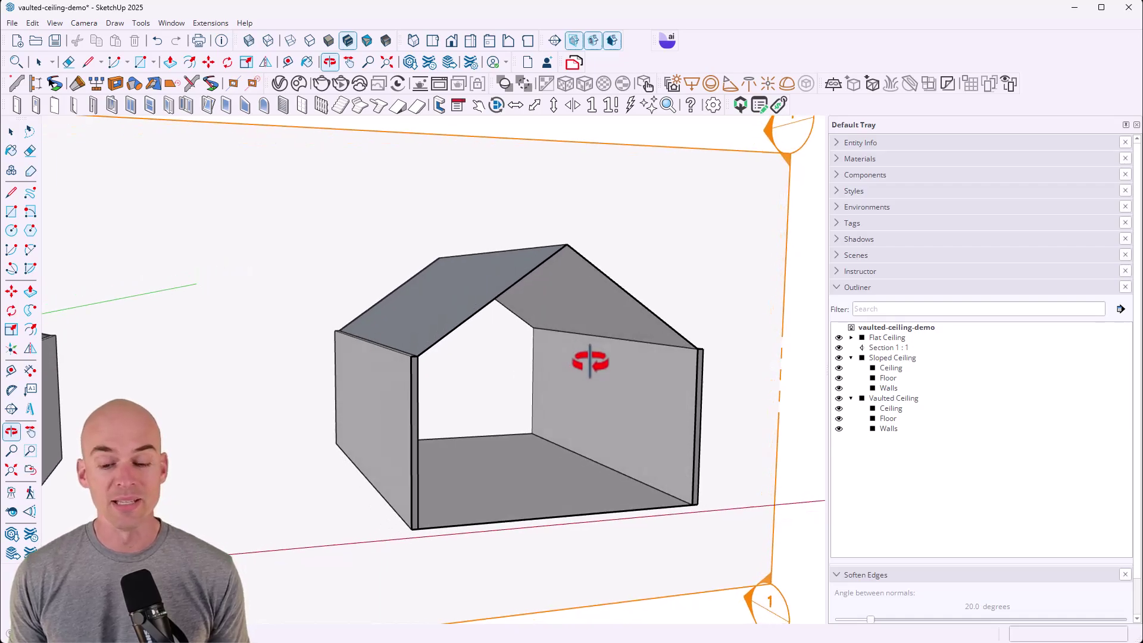
scroll(612, 377, down, 5)
key(space)
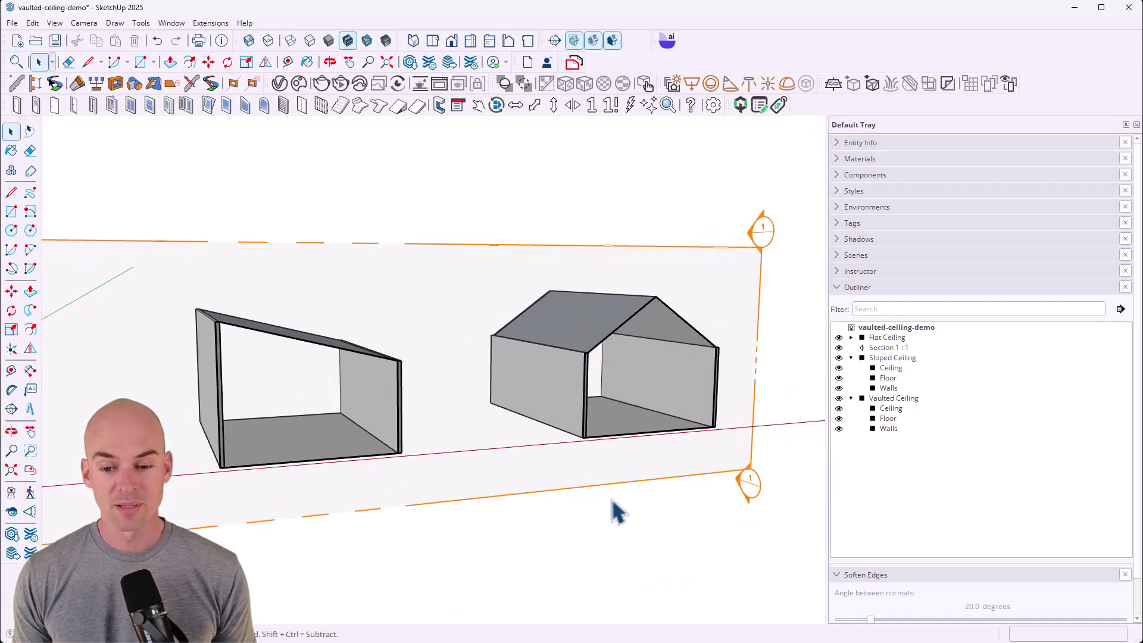